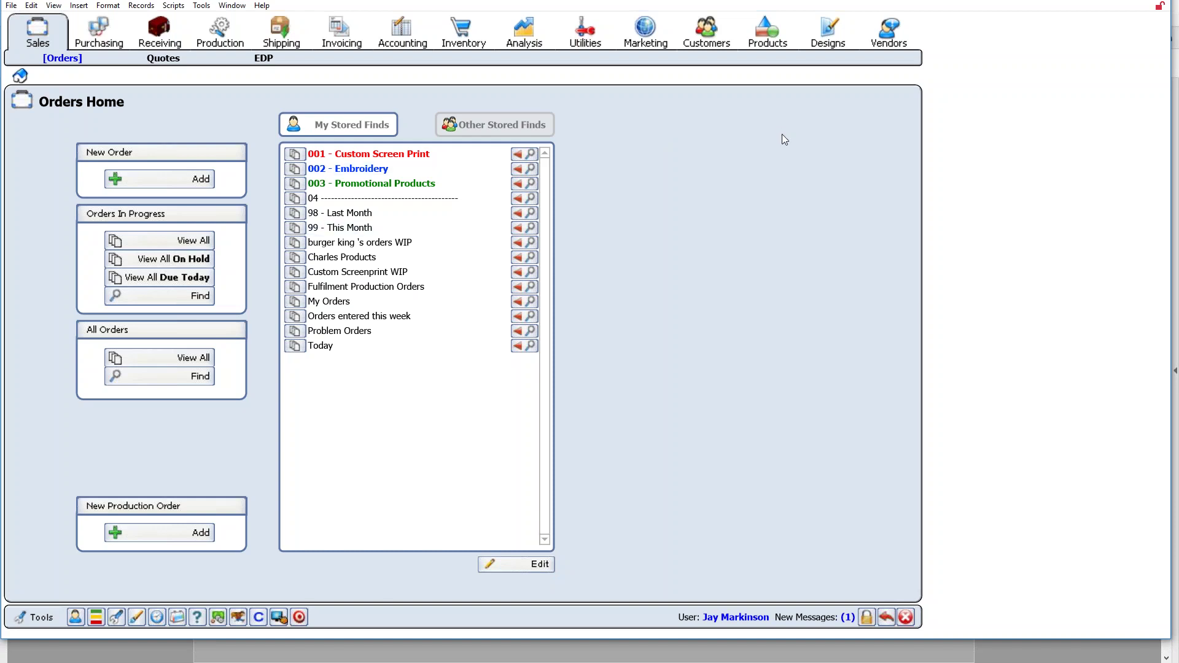
List all orders in progress by primary status and open the DC Special Olympics order with the Torch Run 2018 Design
left_click(145, 241)
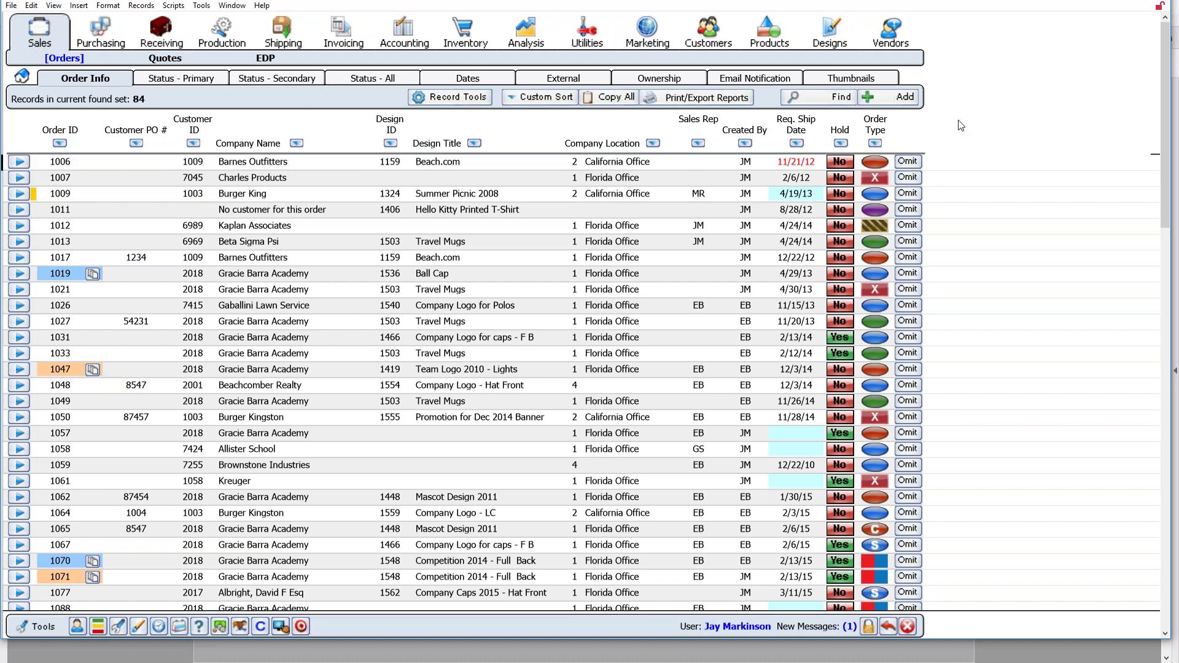
left_click(172, 79)
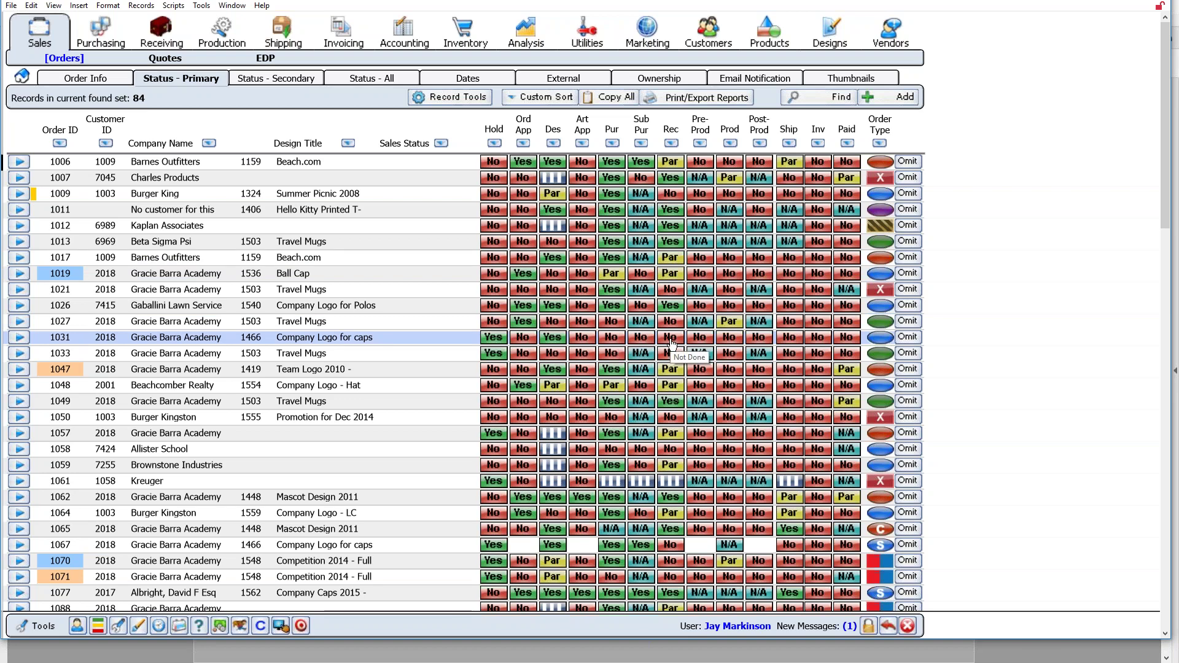
left_click(742, 215)
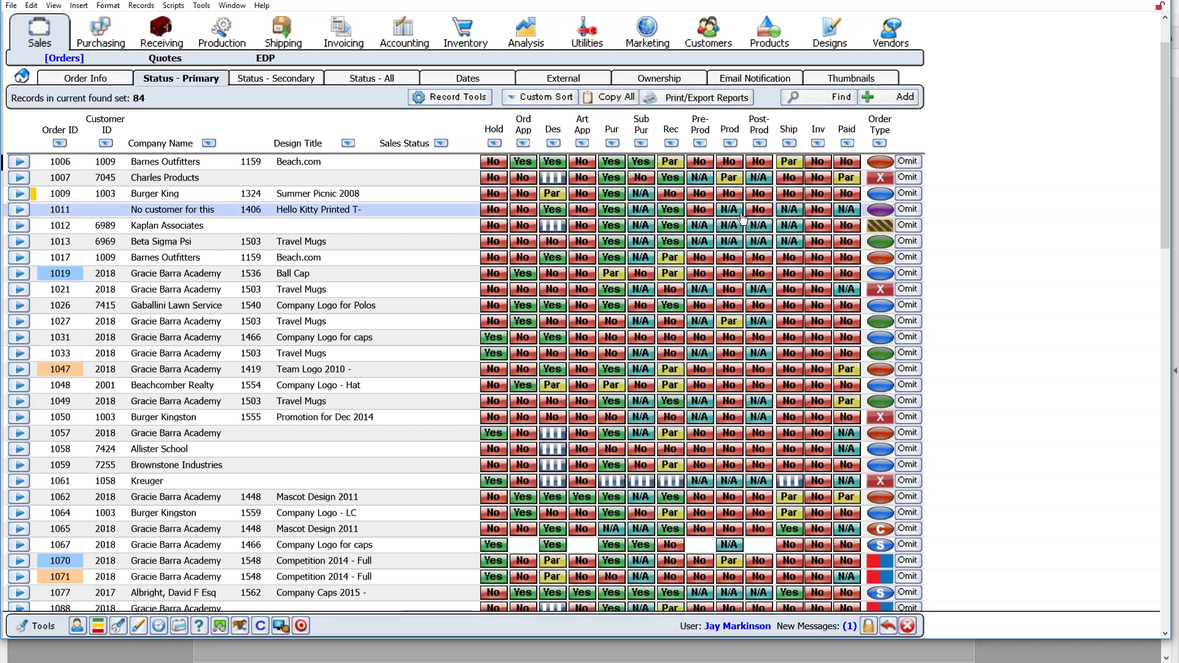
key("End")
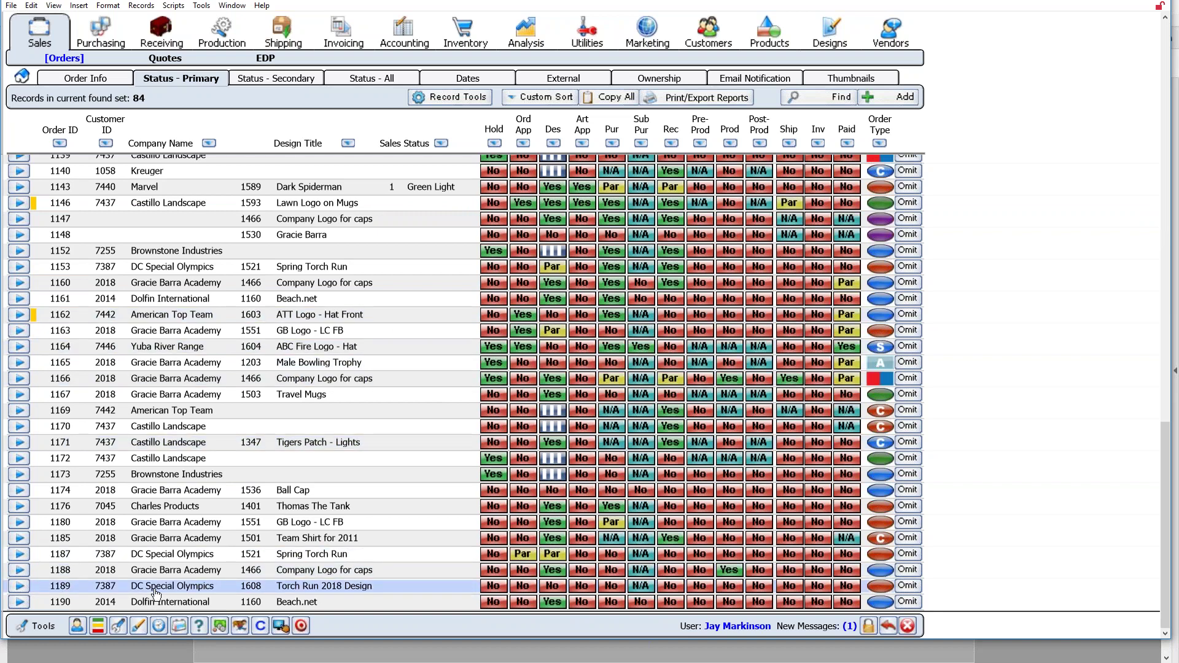
left_click(179, 588)
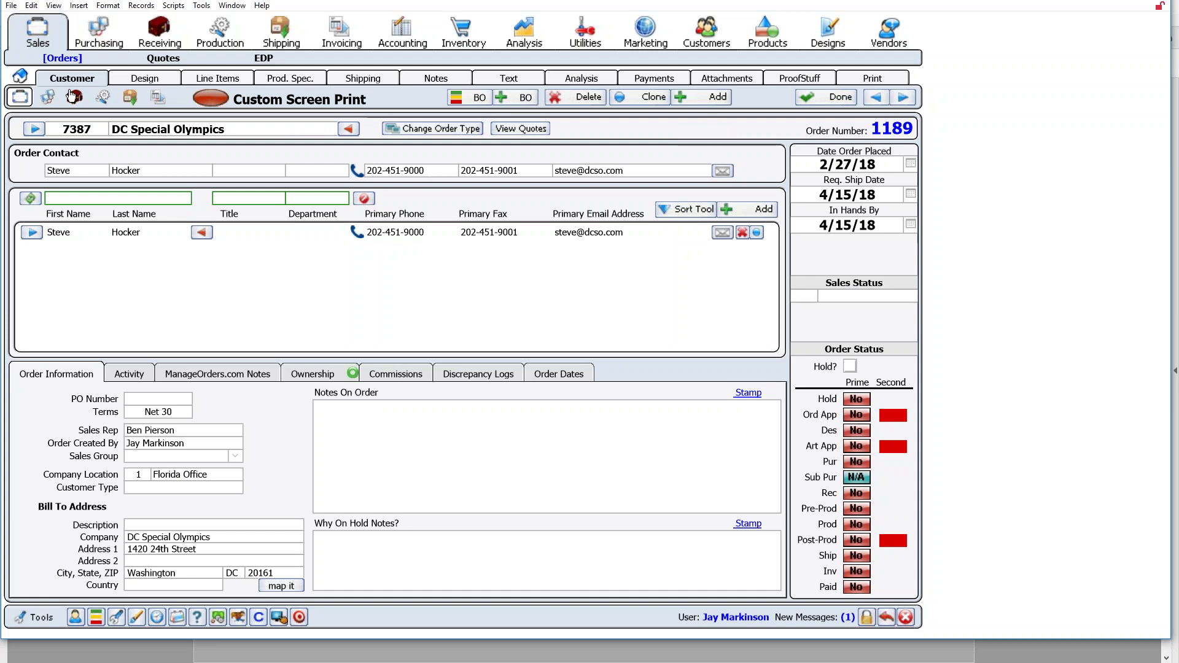
Review the order's design with its enlarged shirt artwork, its line items and its shipping addresses
left_click(131, 82)
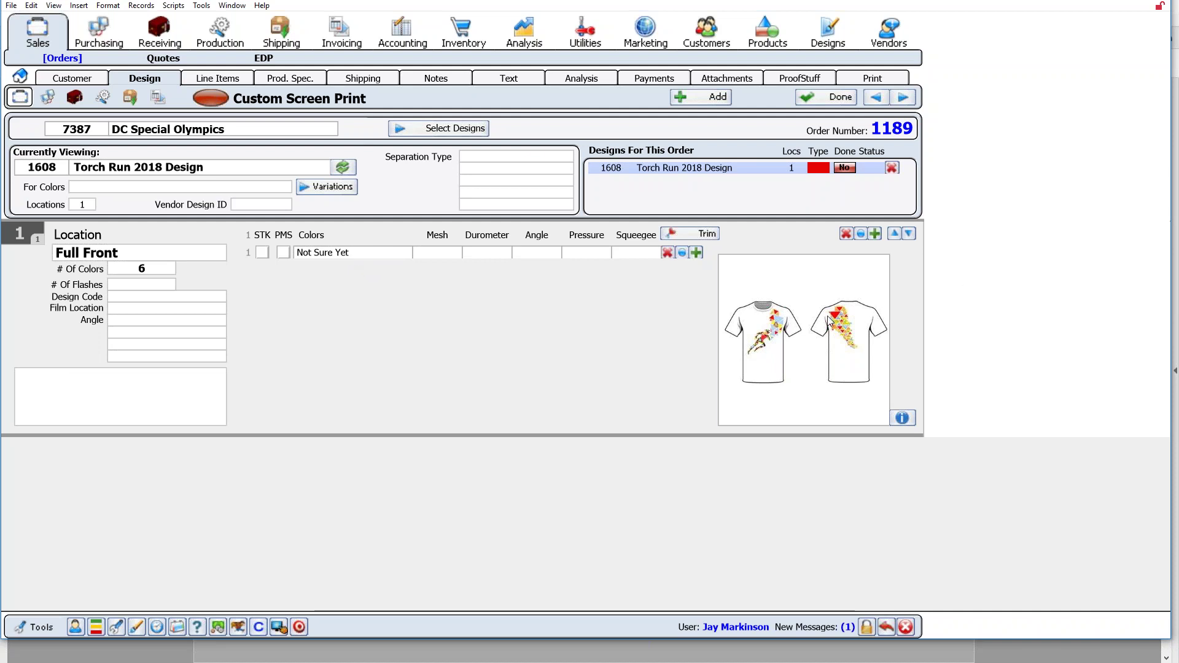
left_click(803, 323)
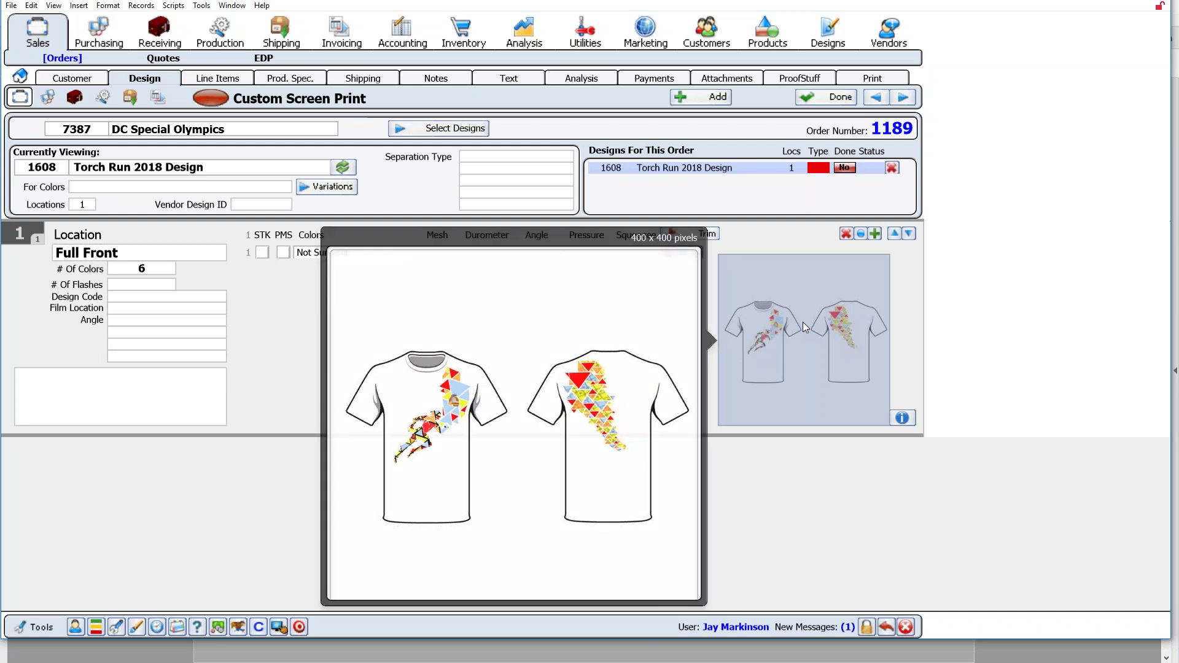
left_click(802, 322)
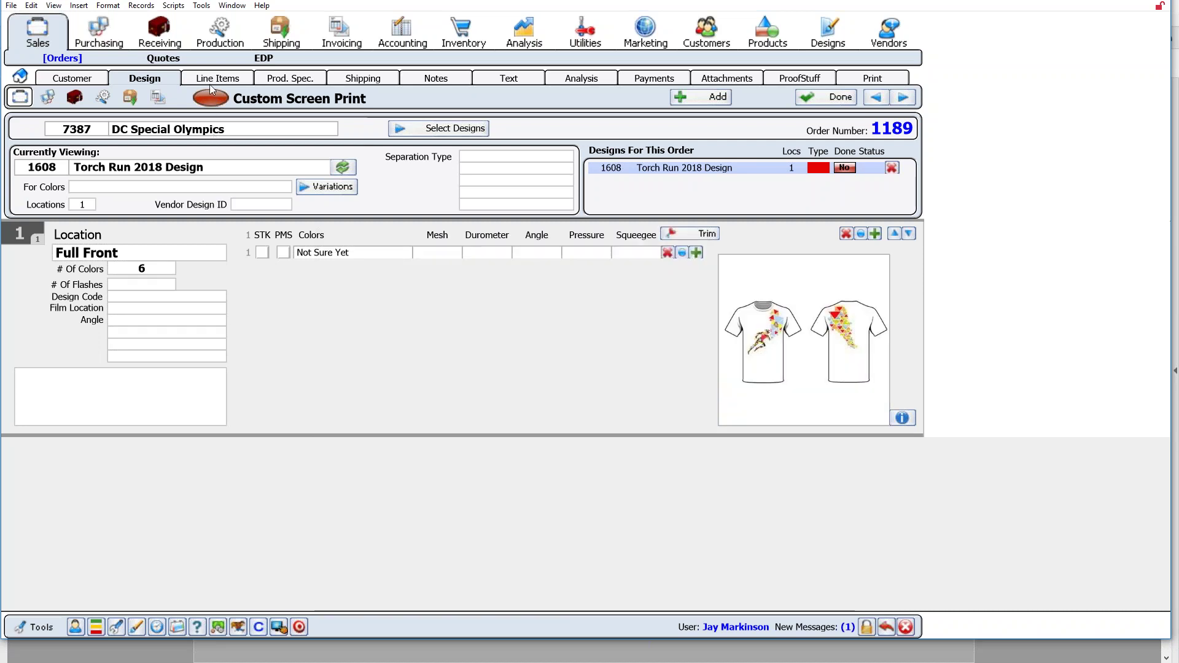
left_click(250, 78)
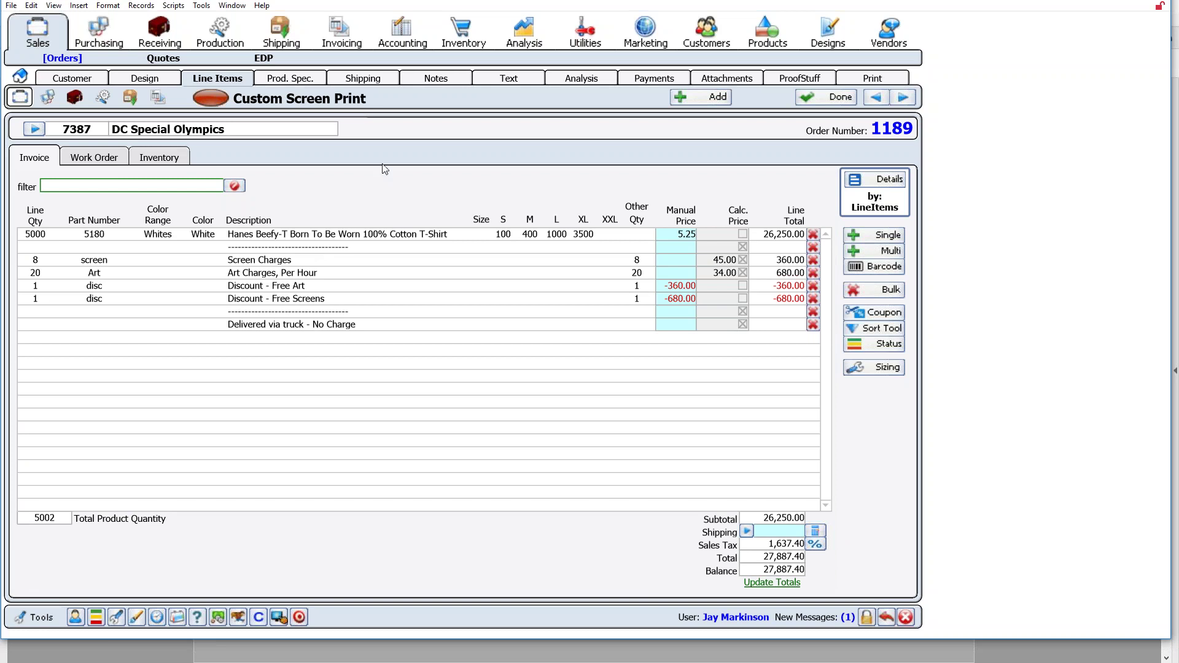
left_click(367, 85)
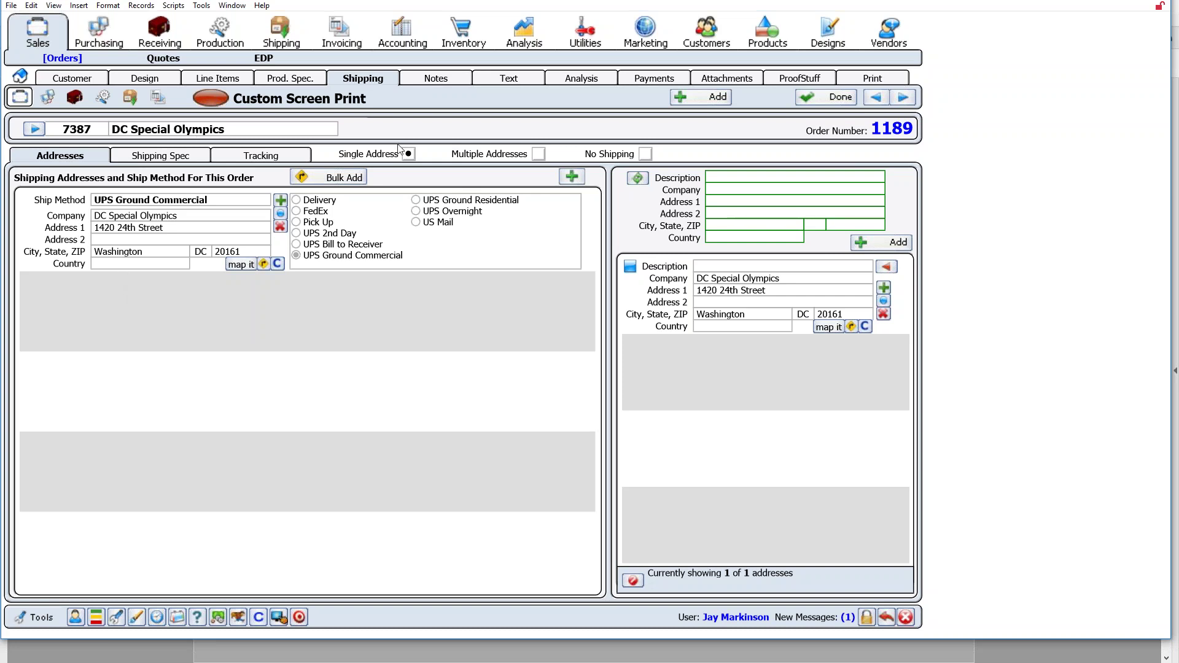
Add a stamped note to Purchasing on the order reading "Make sure we ONLY uses Hanes products."
left_click(460, 84)
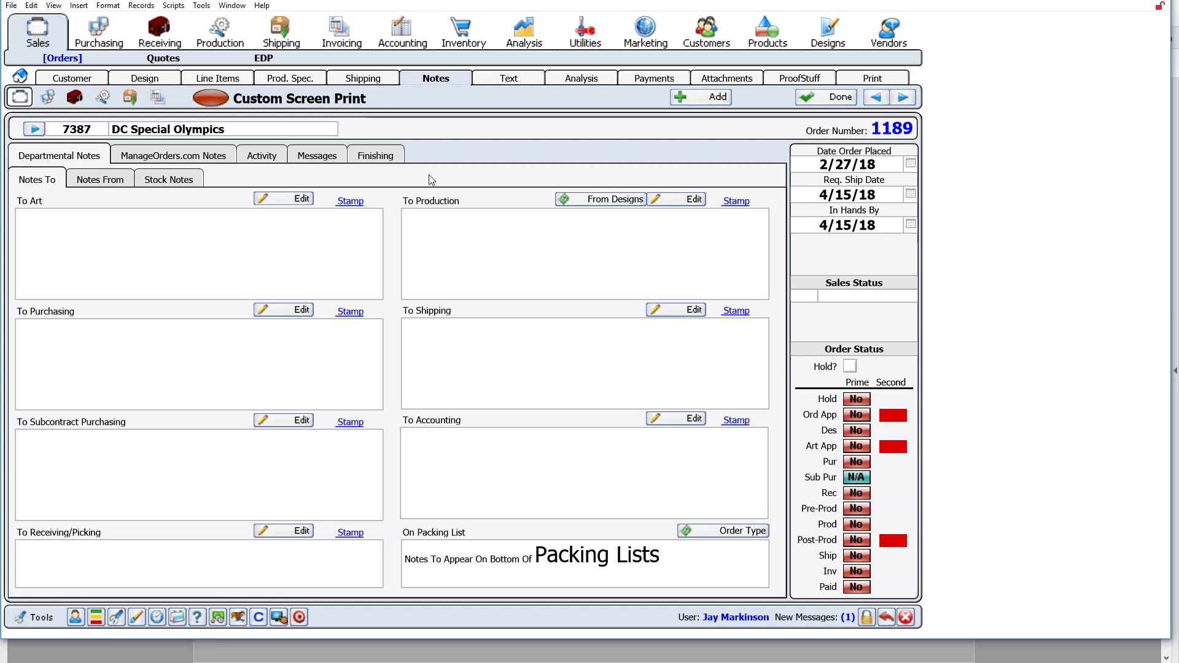
left_click(206, 345)
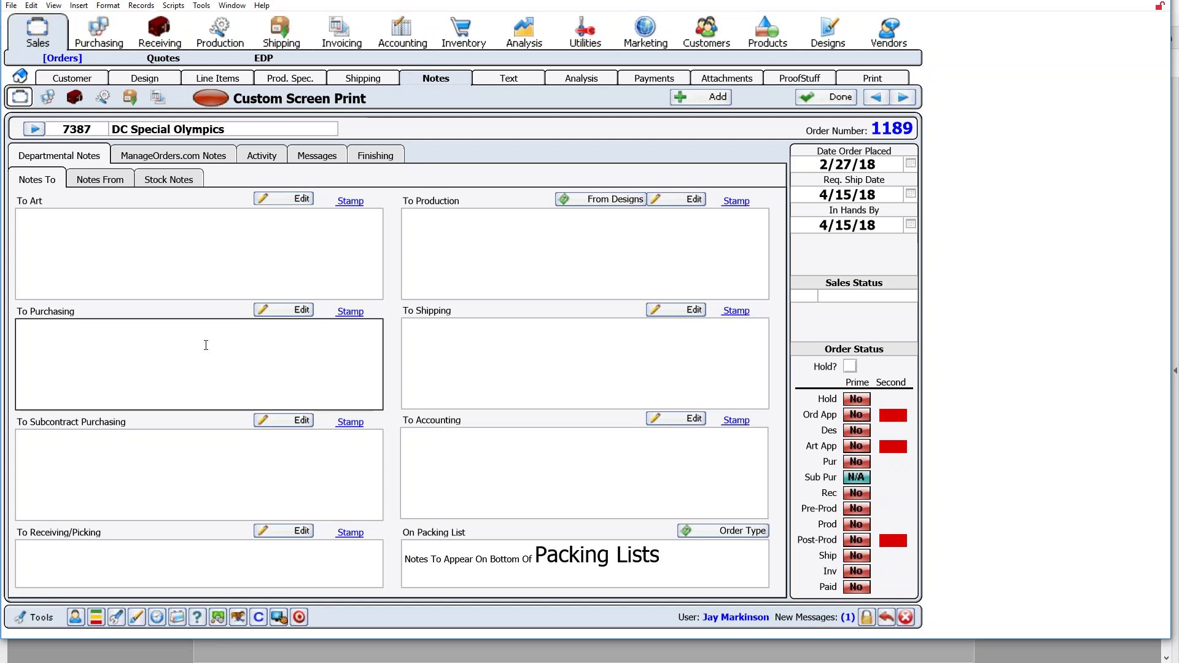
left_click(351, 311)
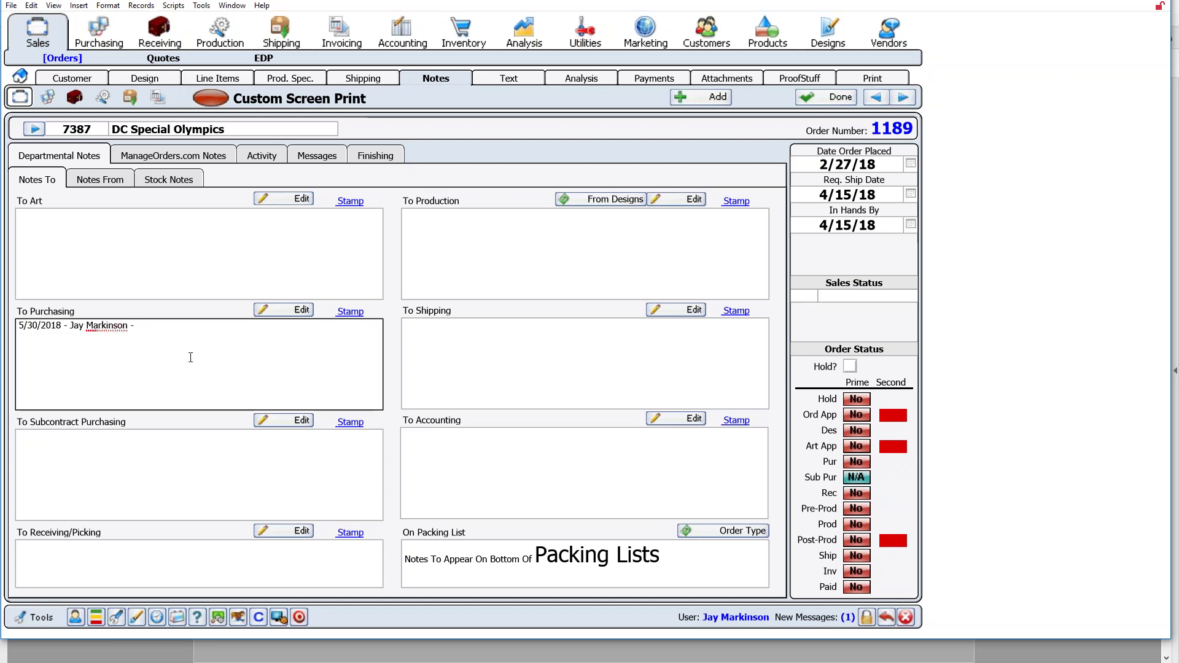
type("Make sur")
type("e")
type(" we ")
type("ONL")
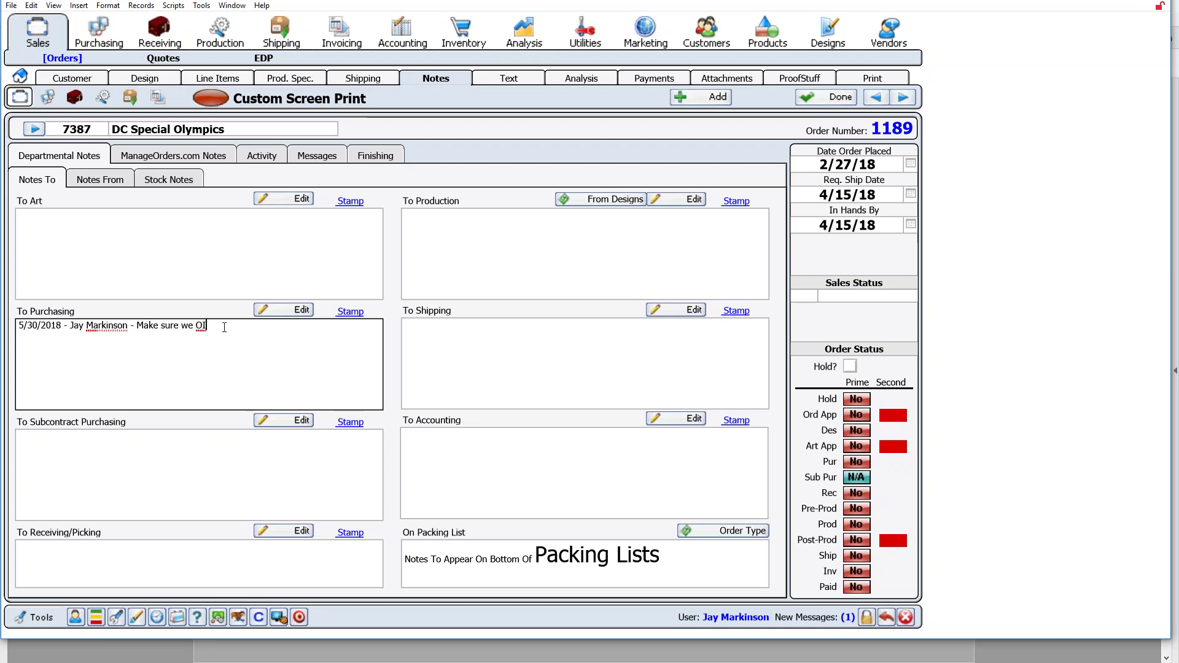
type("Y uses Hanes products.")
left_click(532, 185)
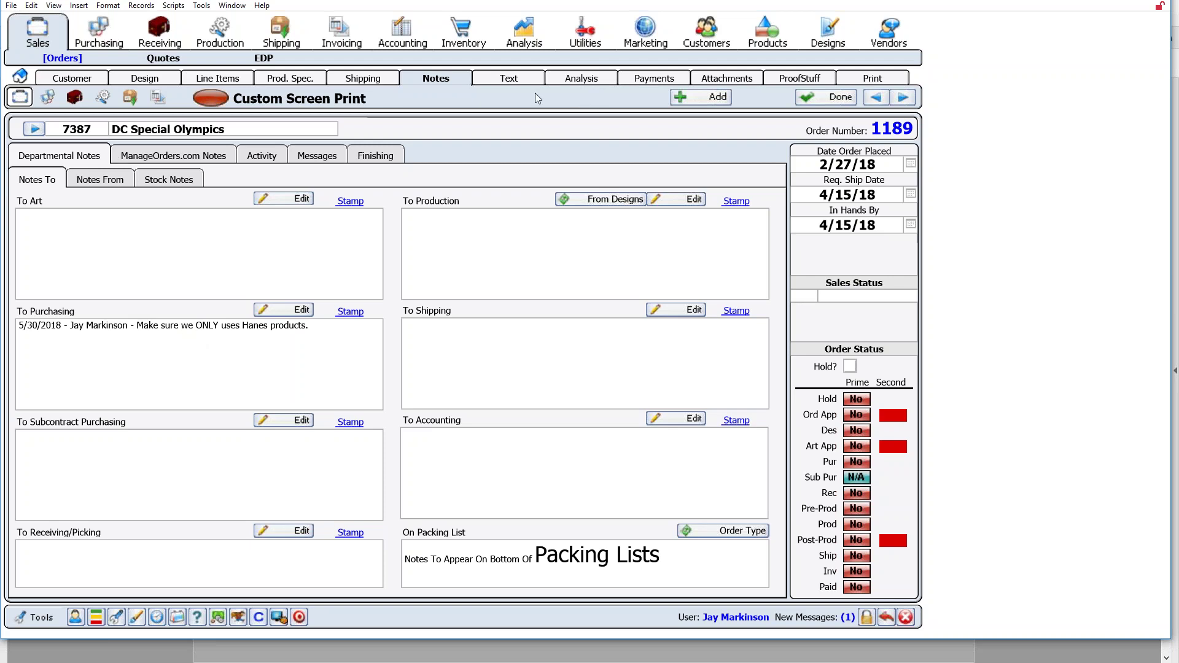
Check the order's line items and process a check payment of 10,000.00 on the order, entering the check number
left_click(655, 81)
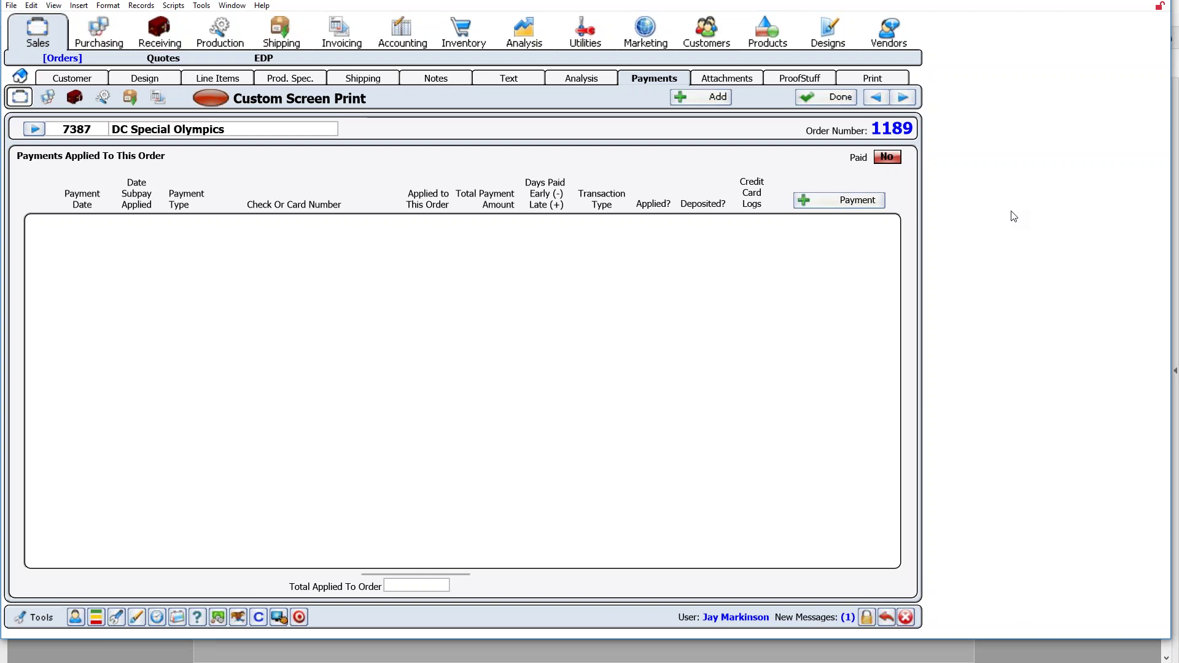
left_click(247, 79)
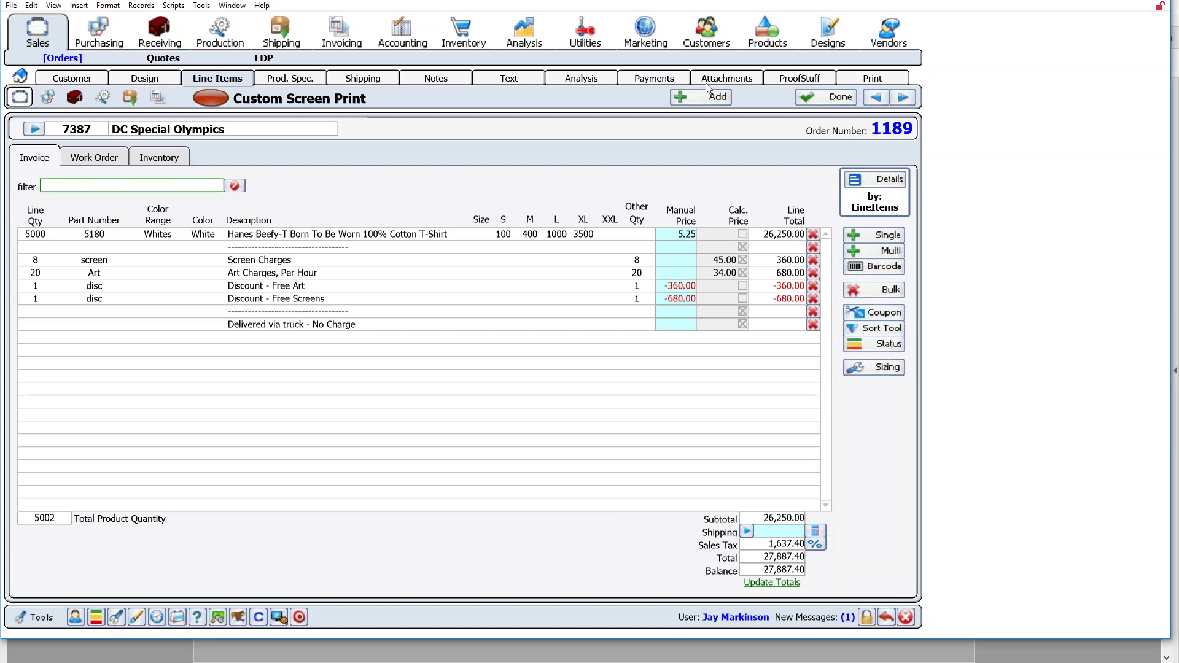
left_click(669, 83)
left_click(848, 204)
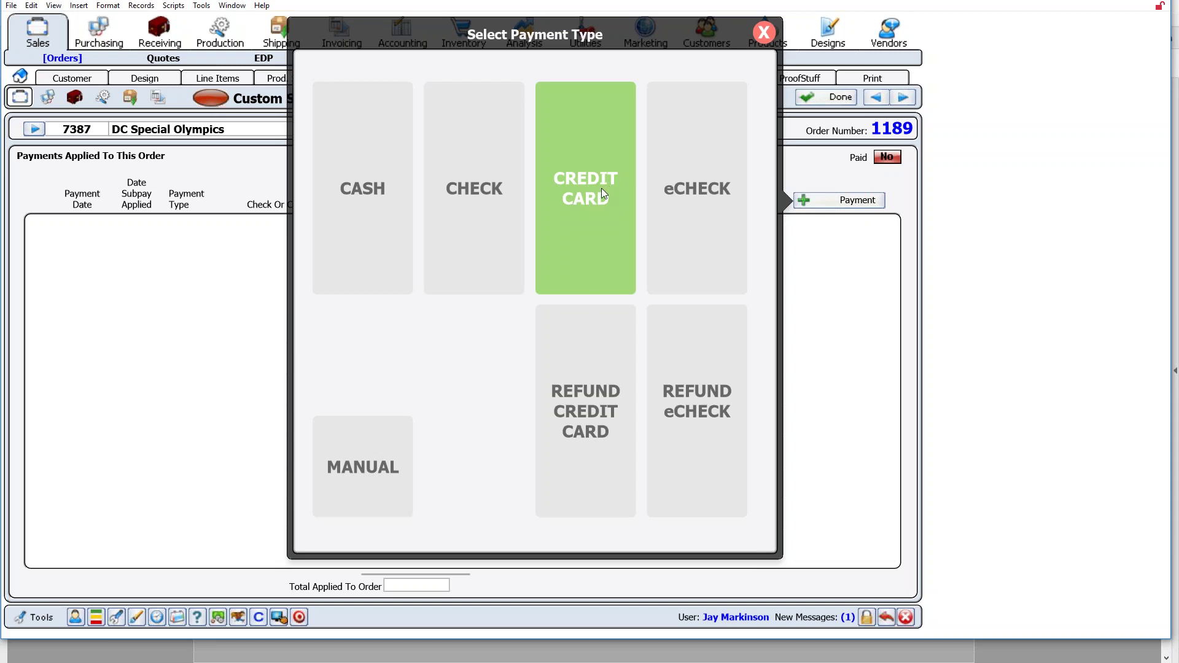
left_click(478, 196)
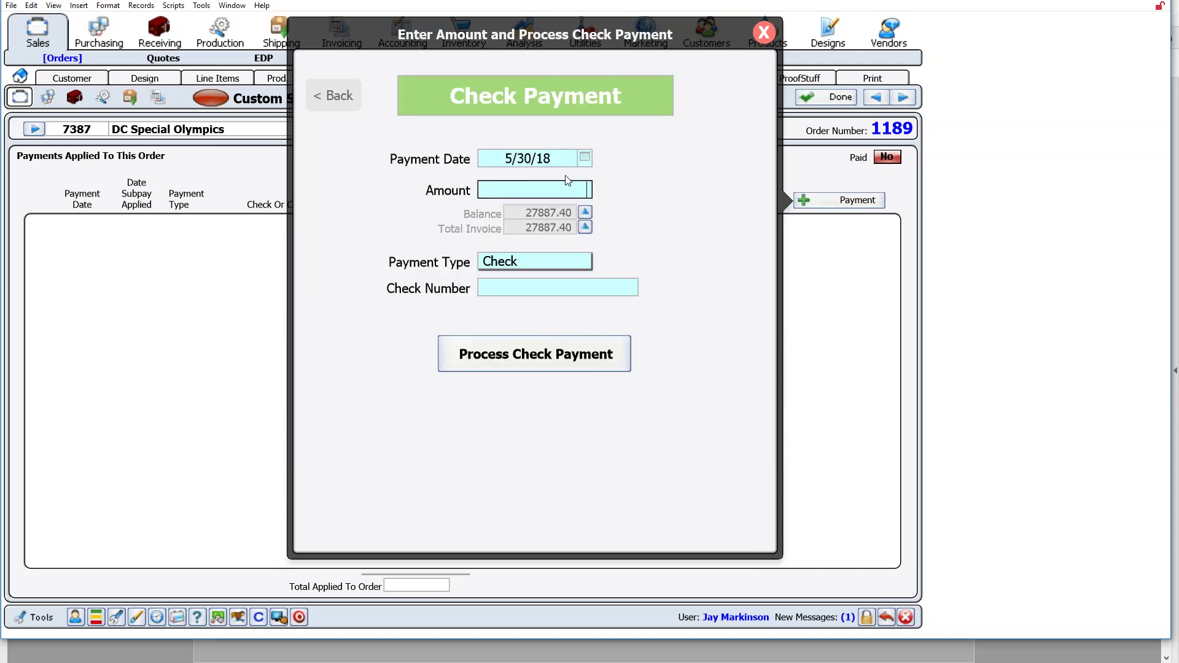
type("10,0")
type("0000")
key("Tab")
key("Tab")
type("4")
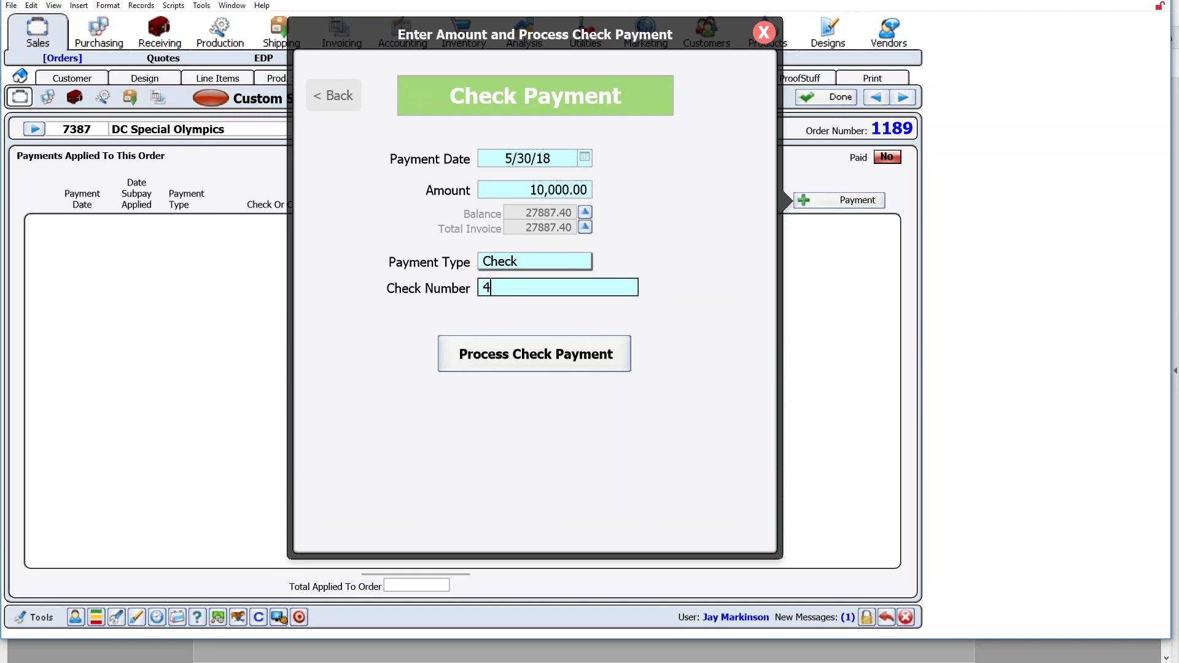
type("4513")
left_click(699, 264)
left_click(593, 355)
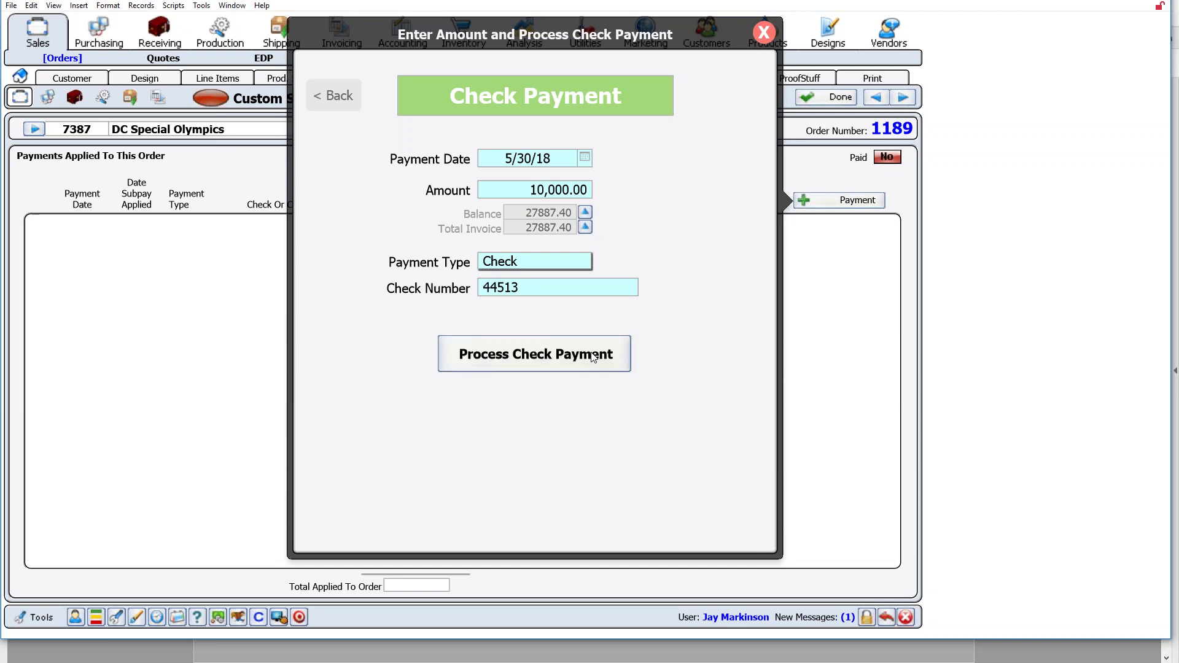
left_click(592, 355)
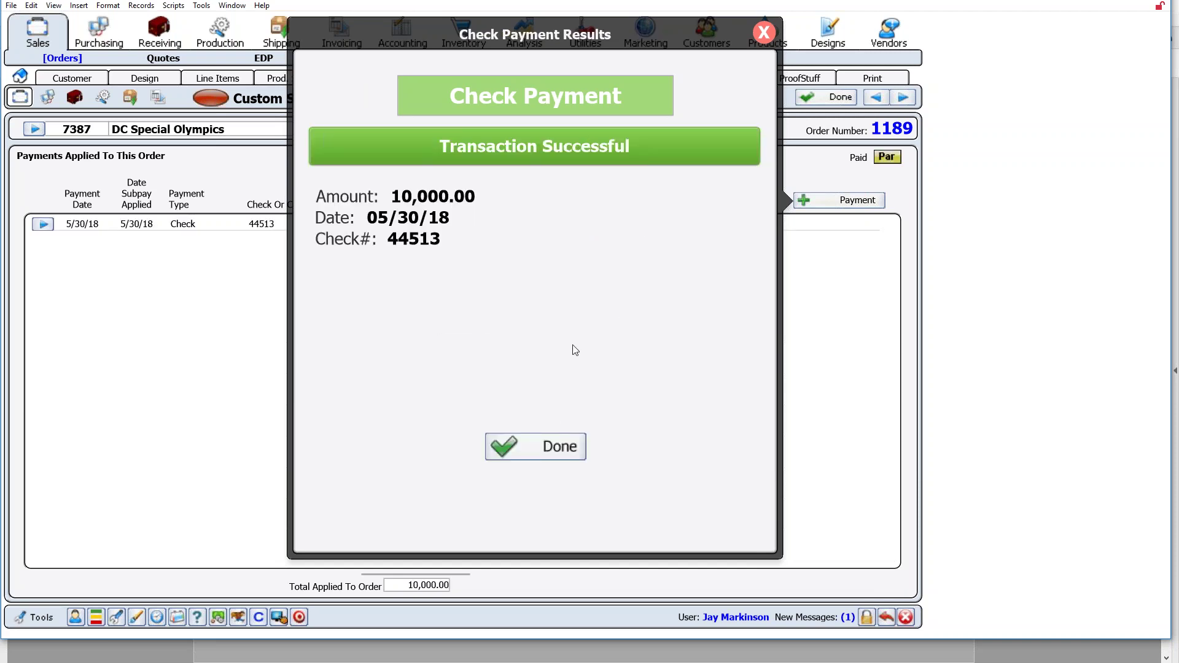
left_click(553, 447)
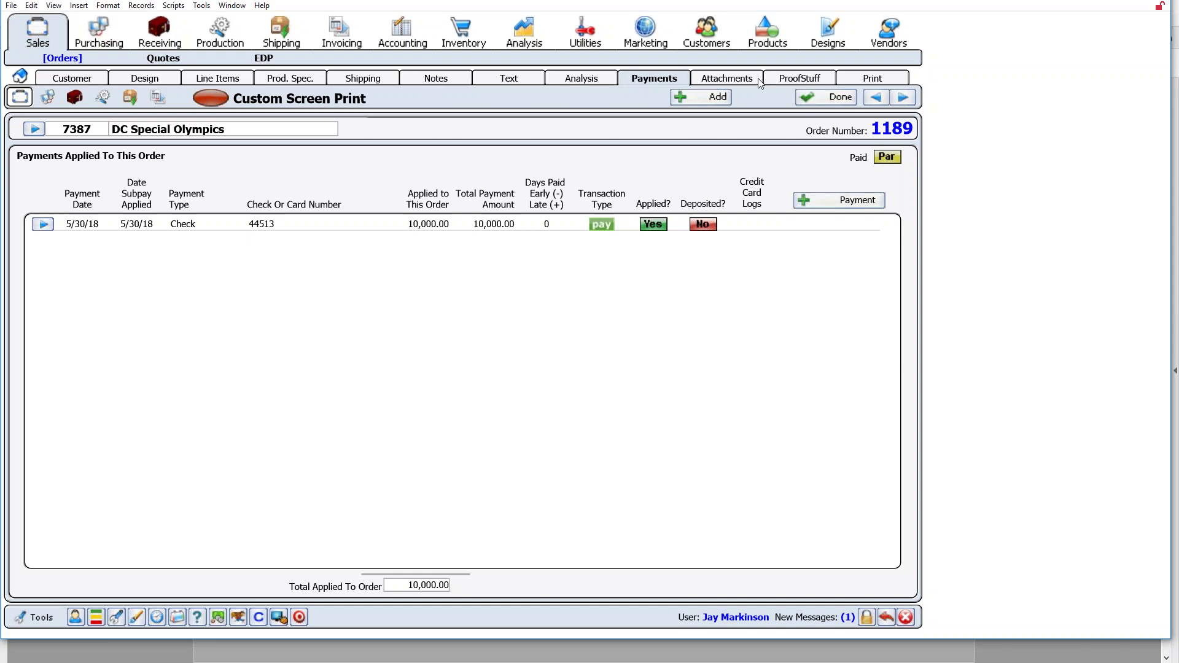
Review the order's attachments and its proofs
left_click(726, 78)
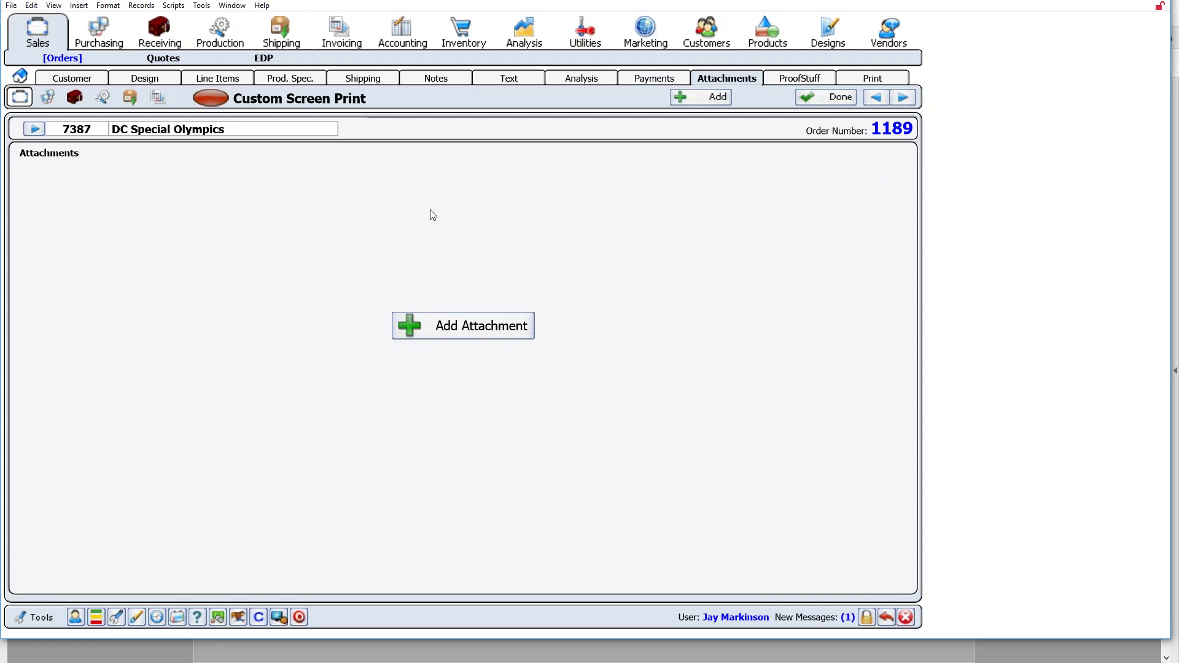
left_click(801, 84)
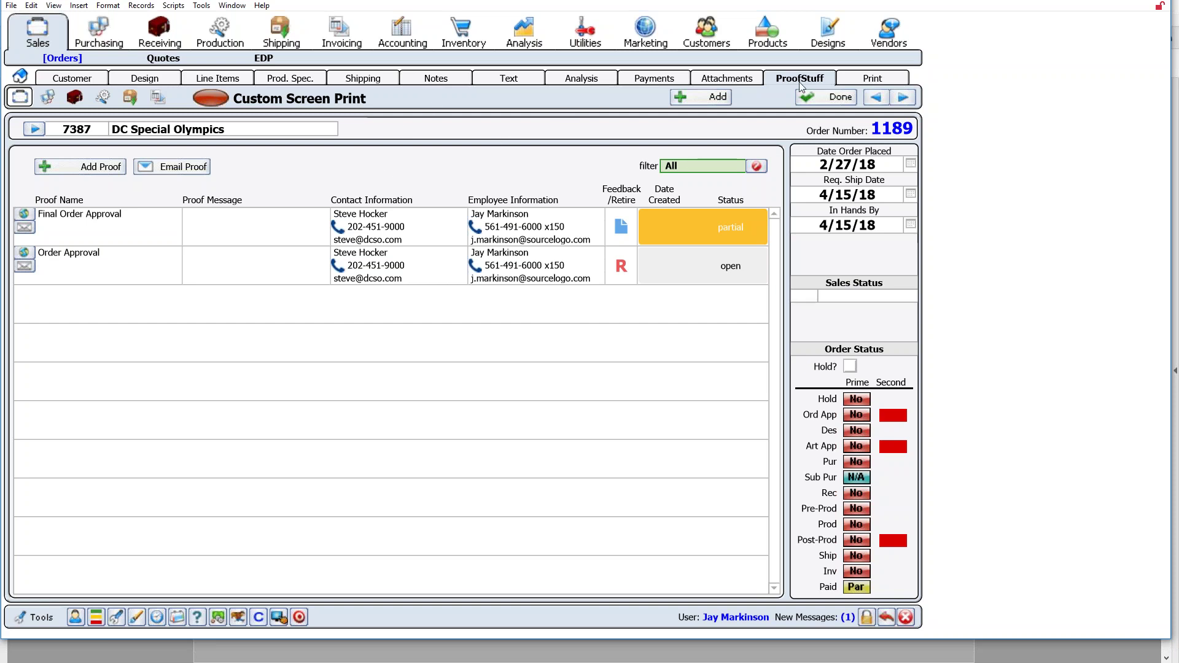
Add the New Order group to the order's selected print forms, remove the Invoice form, and close the order
left_click(863, 81)
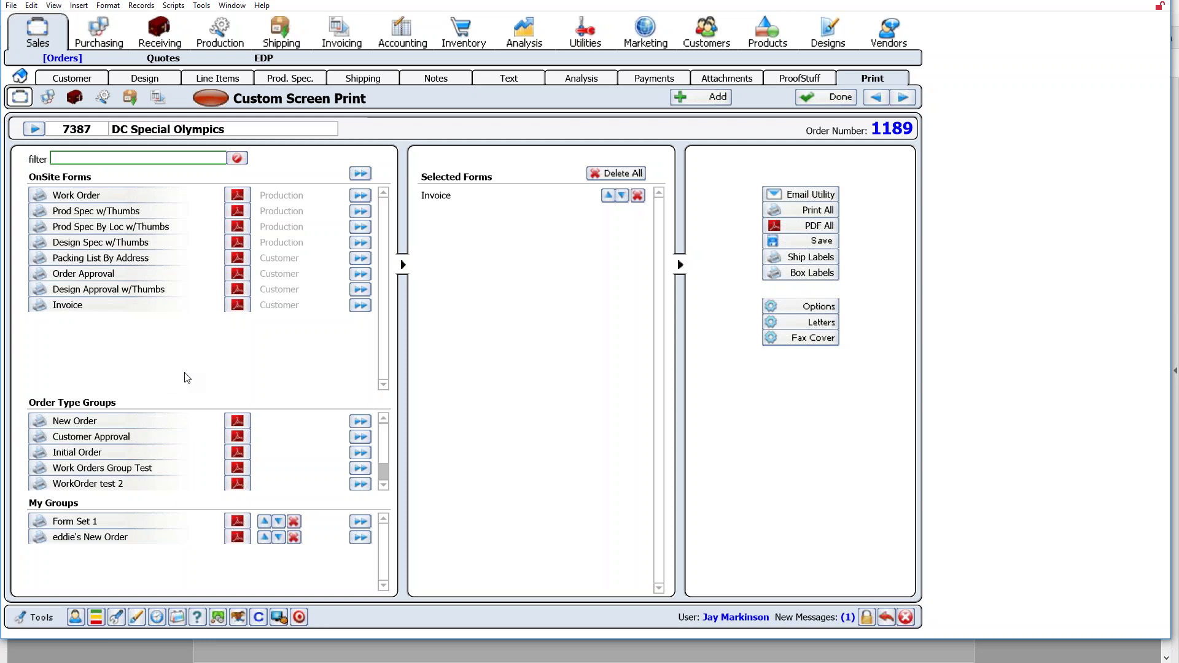
mouse_move(81, 423)
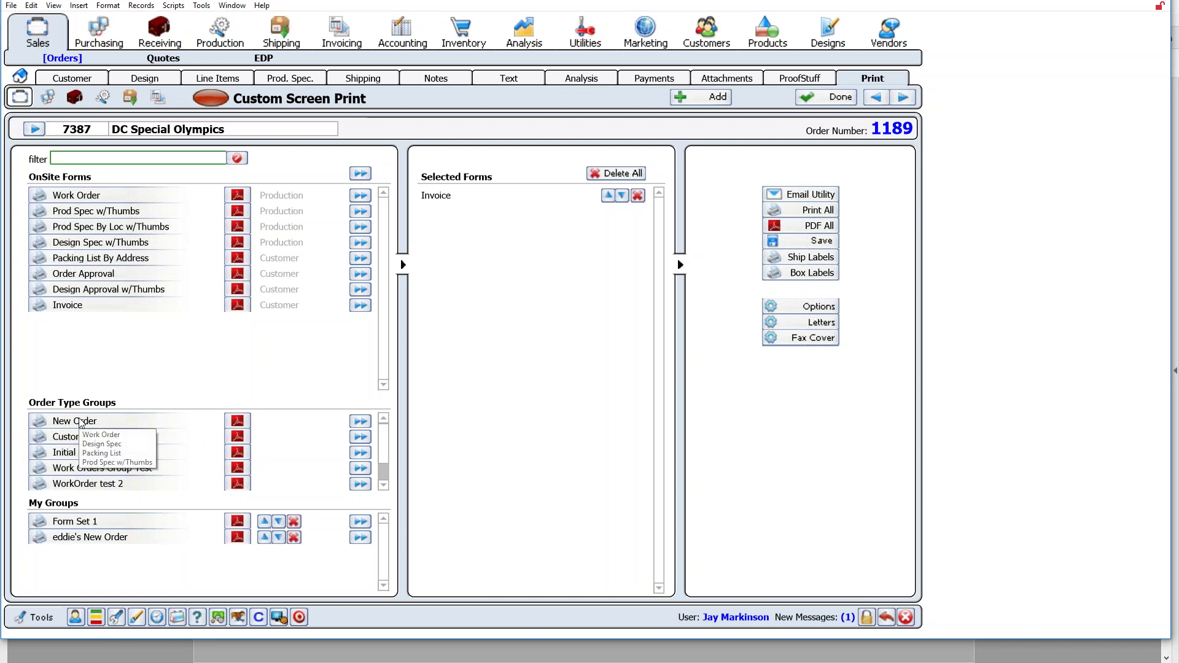
left_click(361, 423)
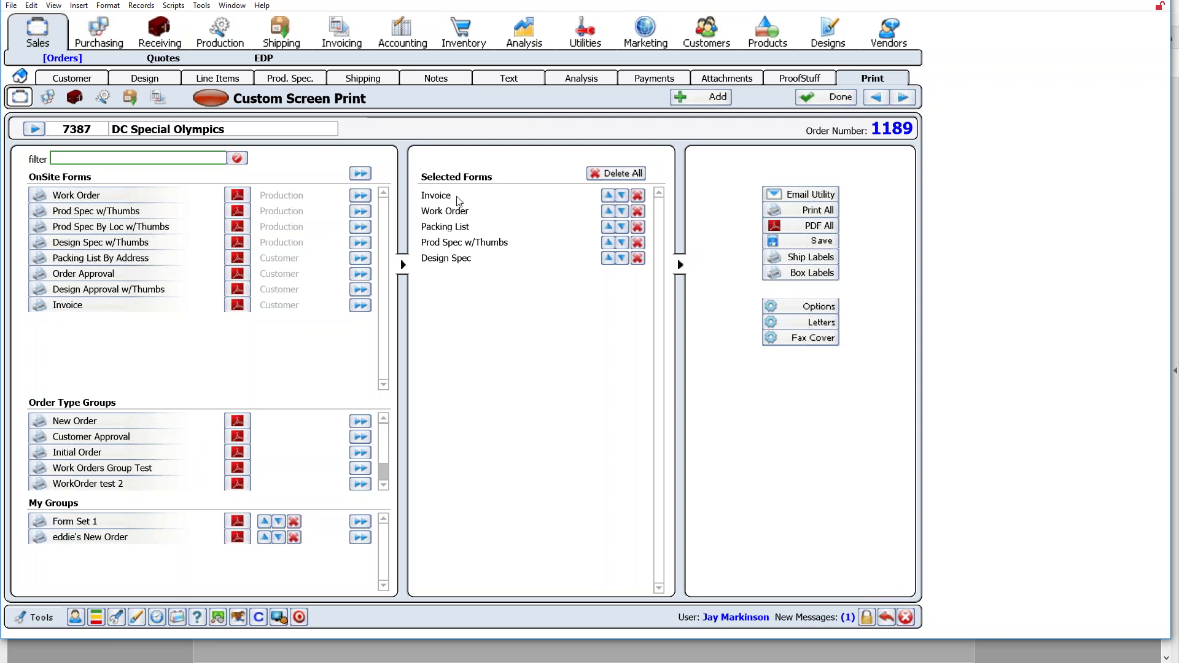
left_click(638, 196)
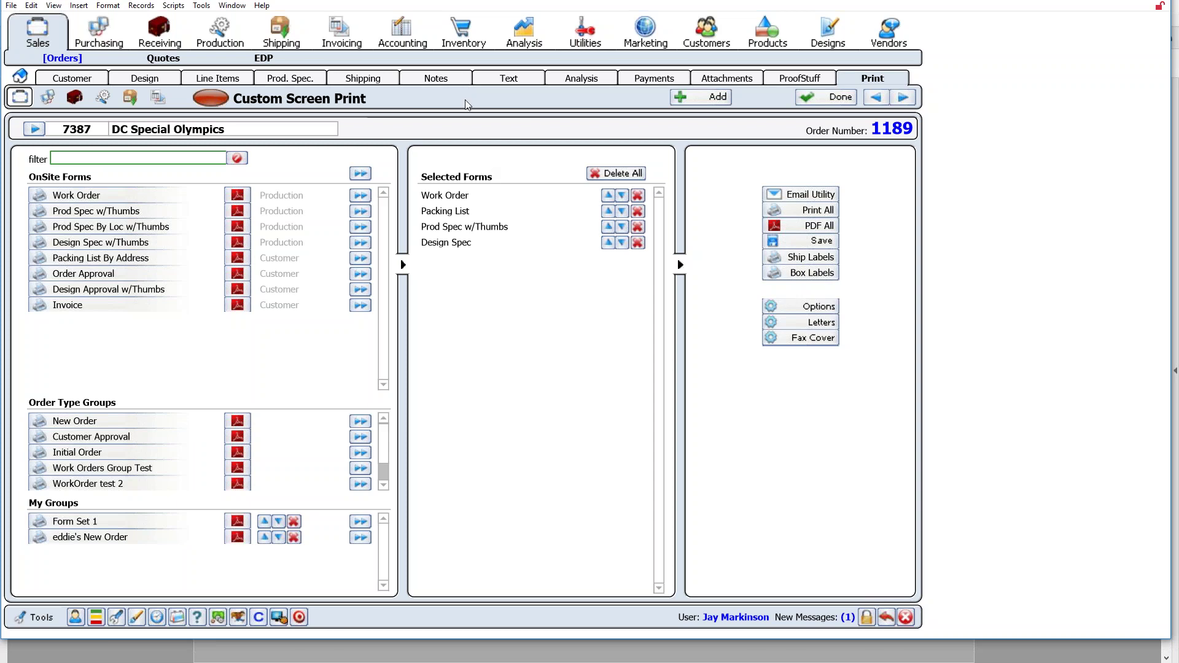
left_click(820, 100)
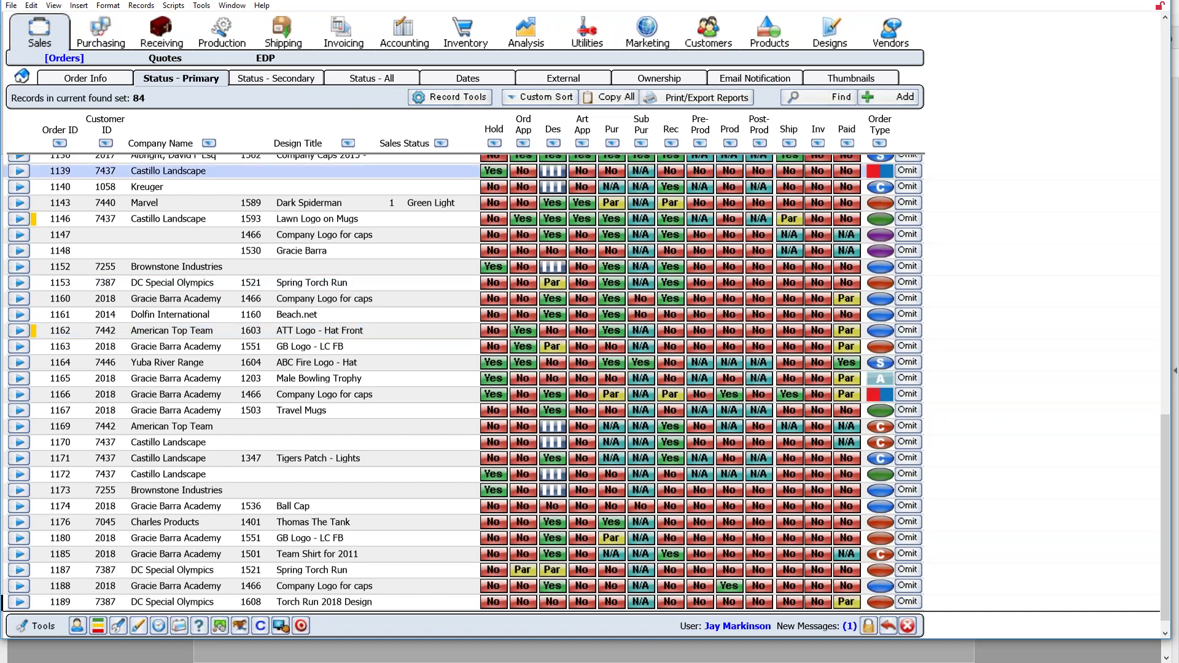
List all not-purchased orders in Purchasing, open the Torch Run 2018 Design order and dismiss its order-entry notes
left_click(101, 42)
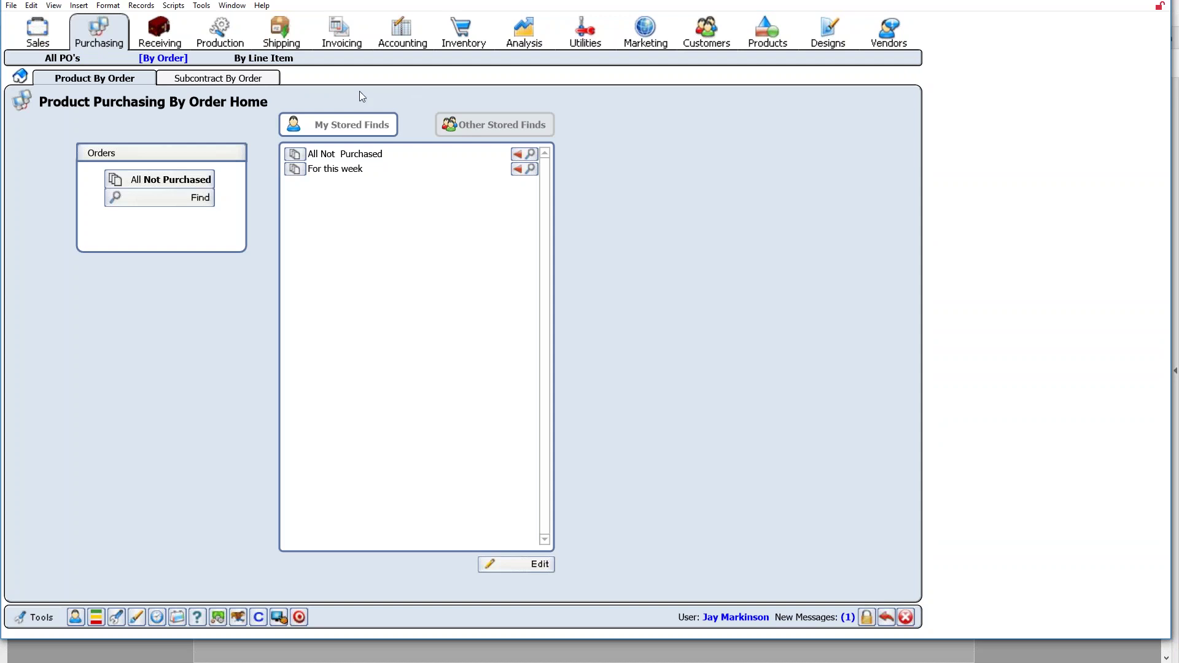
left_click(190, 182)
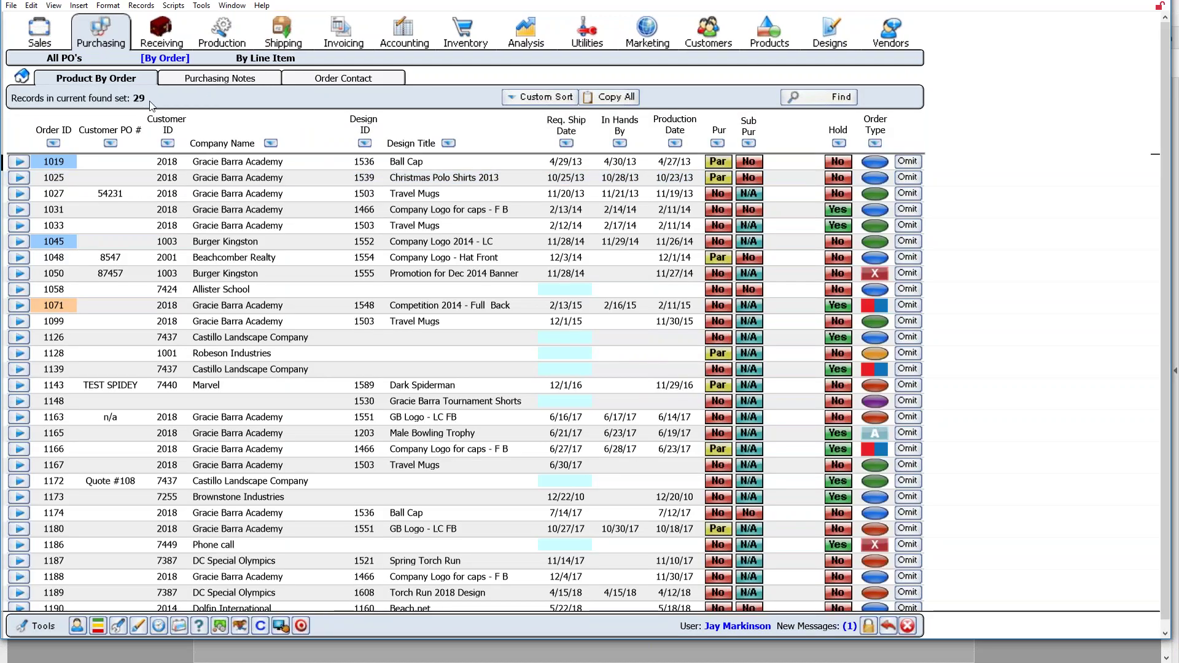
scroll(292, 368, "down", 1)
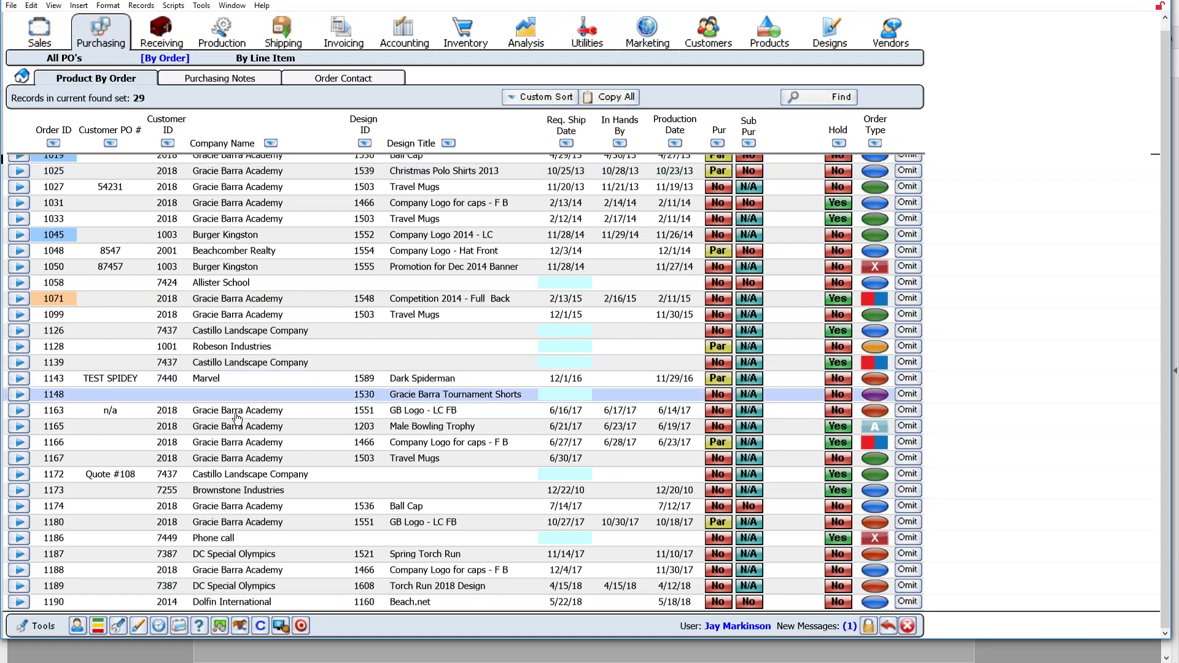
left_click(19, 586)
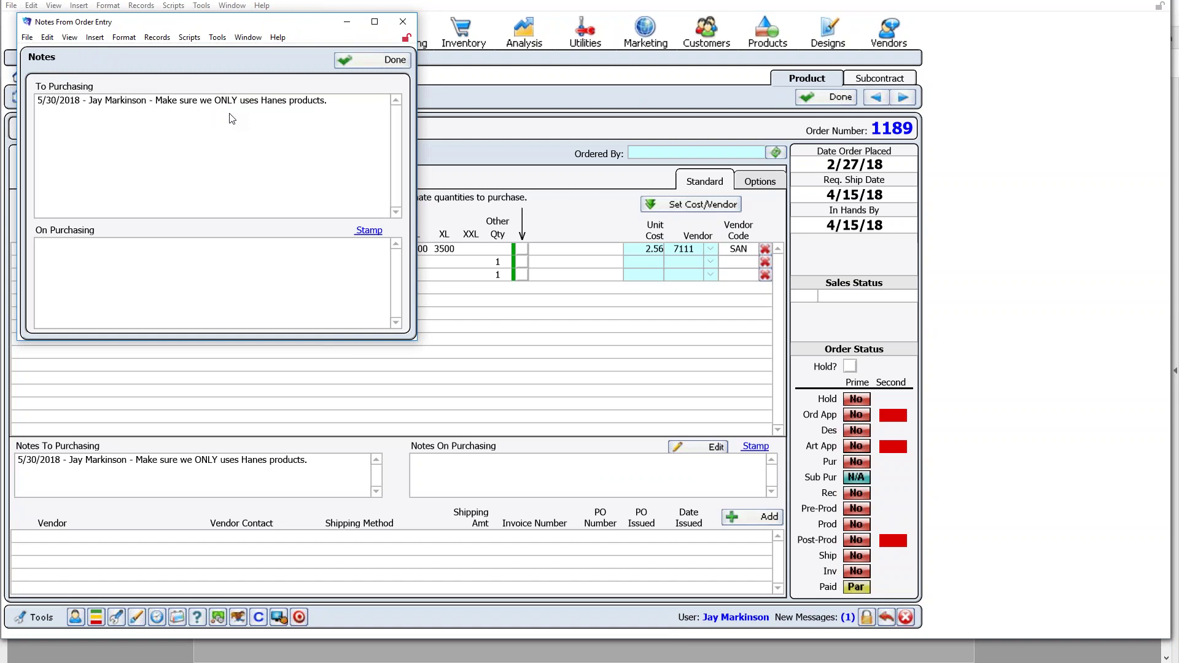
left_click(370, 62)
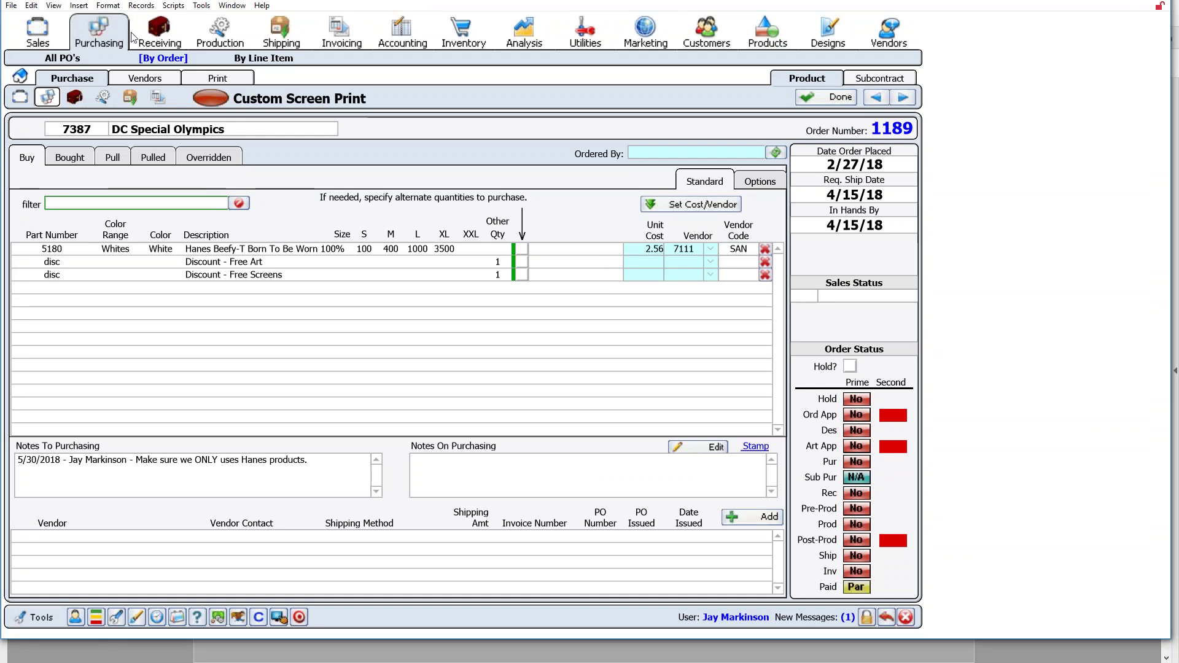
Switch to Receiving and review the listings by order and by purchase order
left_click(159, 32)
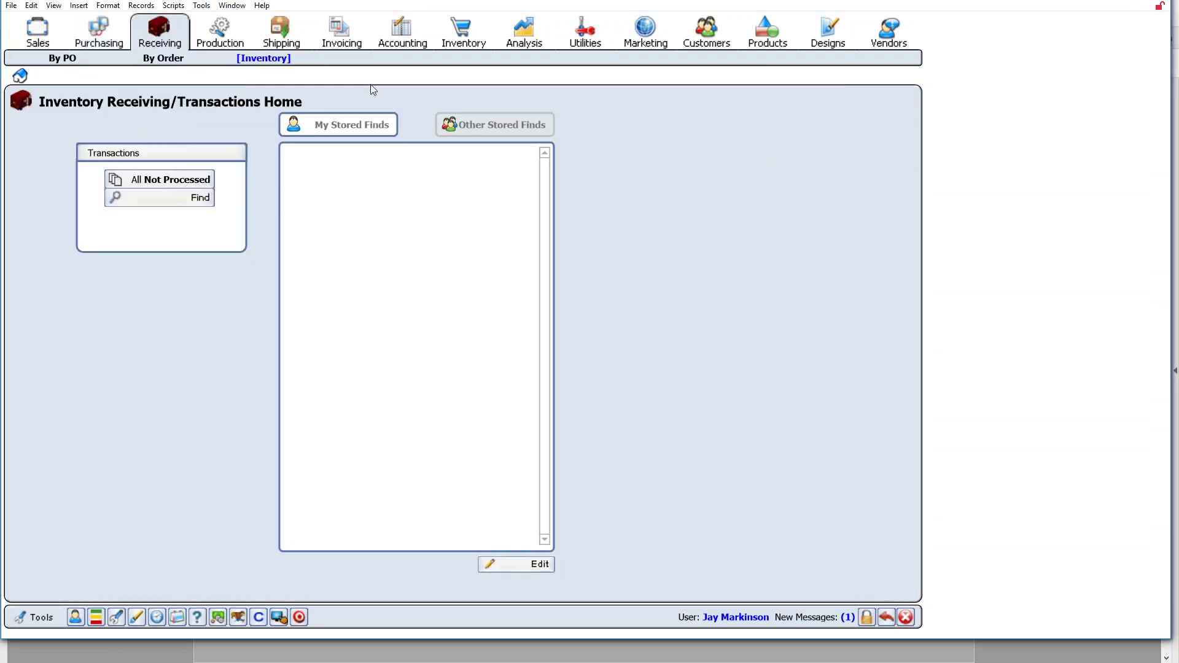
left_click(166, 59)
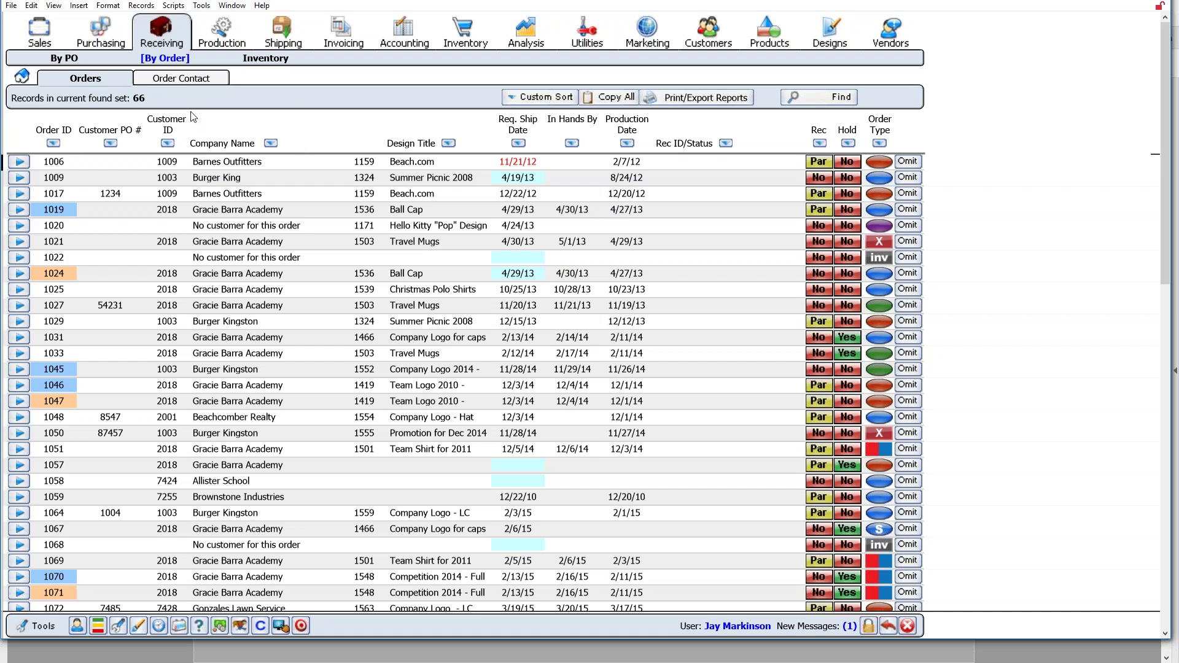
left_click(65, 58)
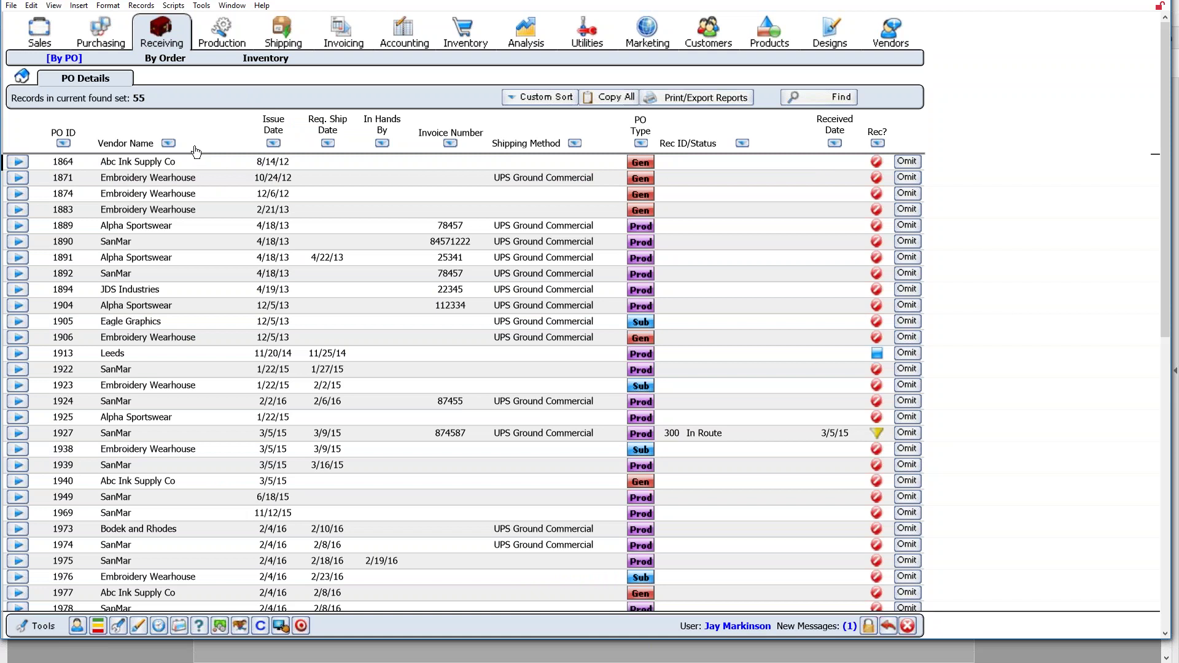
From the Production order list, open the production calendar and view October 2017 by machine, design and company
left_click(224, 40)
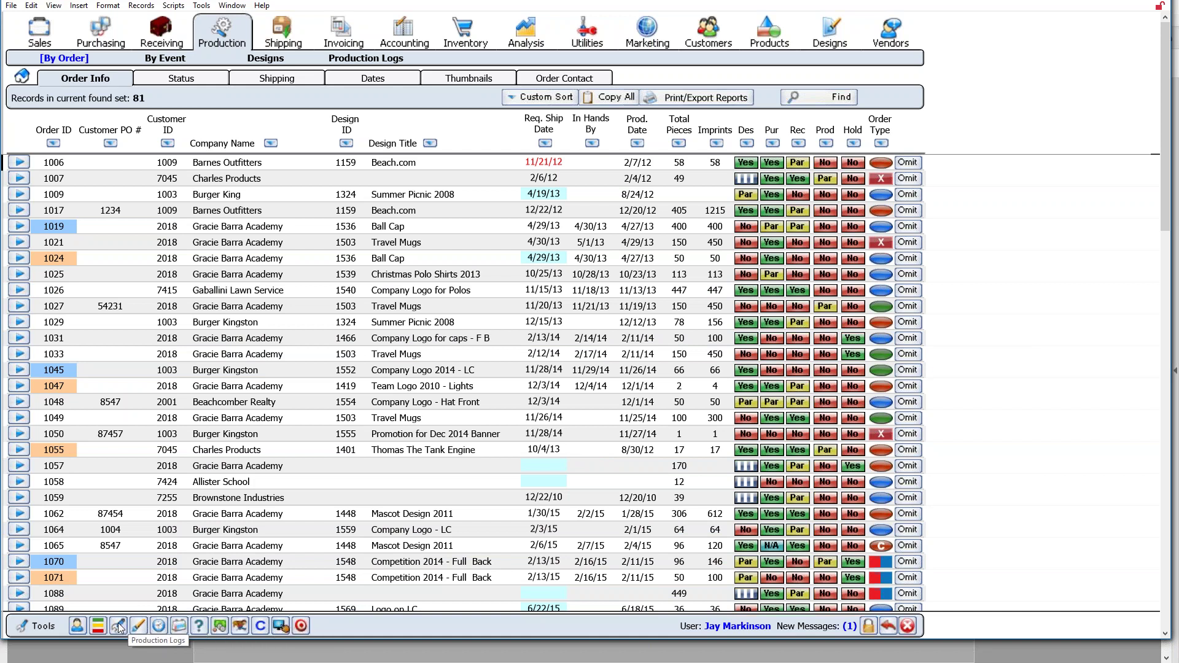
left_click(183, 630)
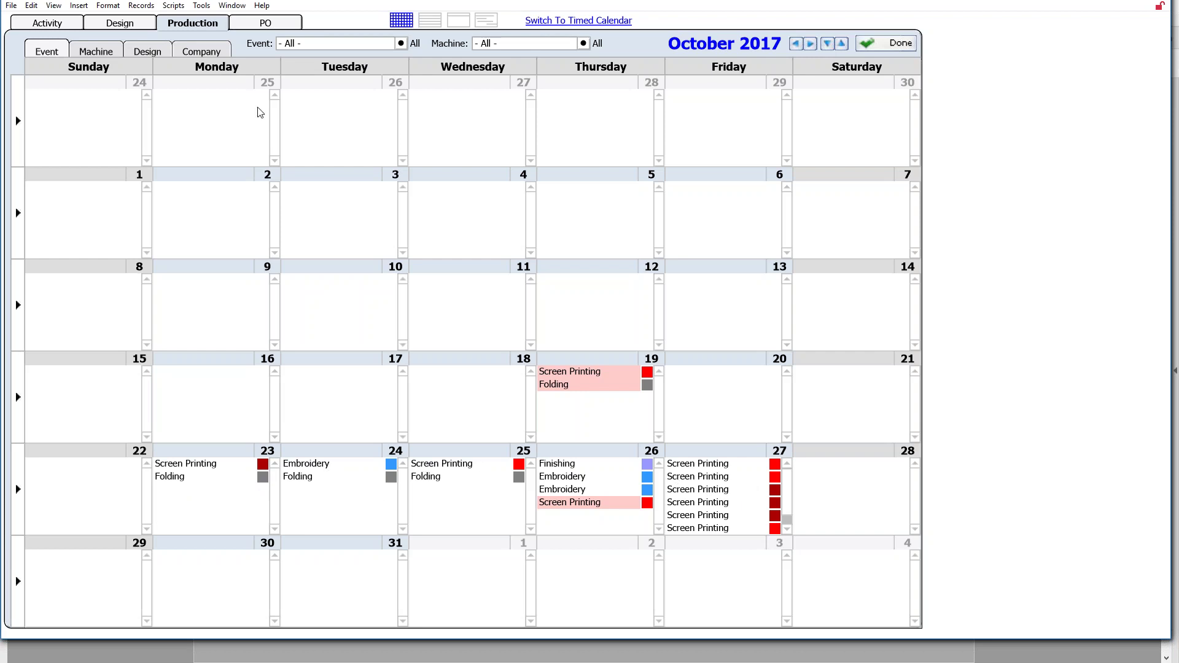
left_click(98, 54)
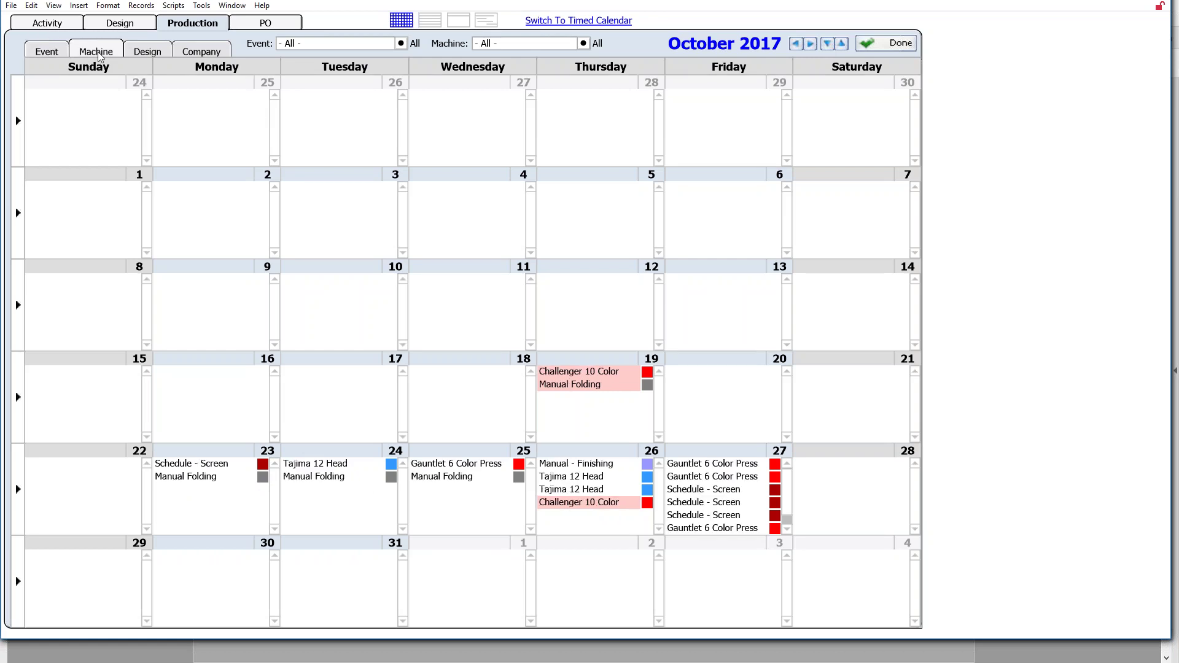
left_click(140, 54)
left_click(195, 54)
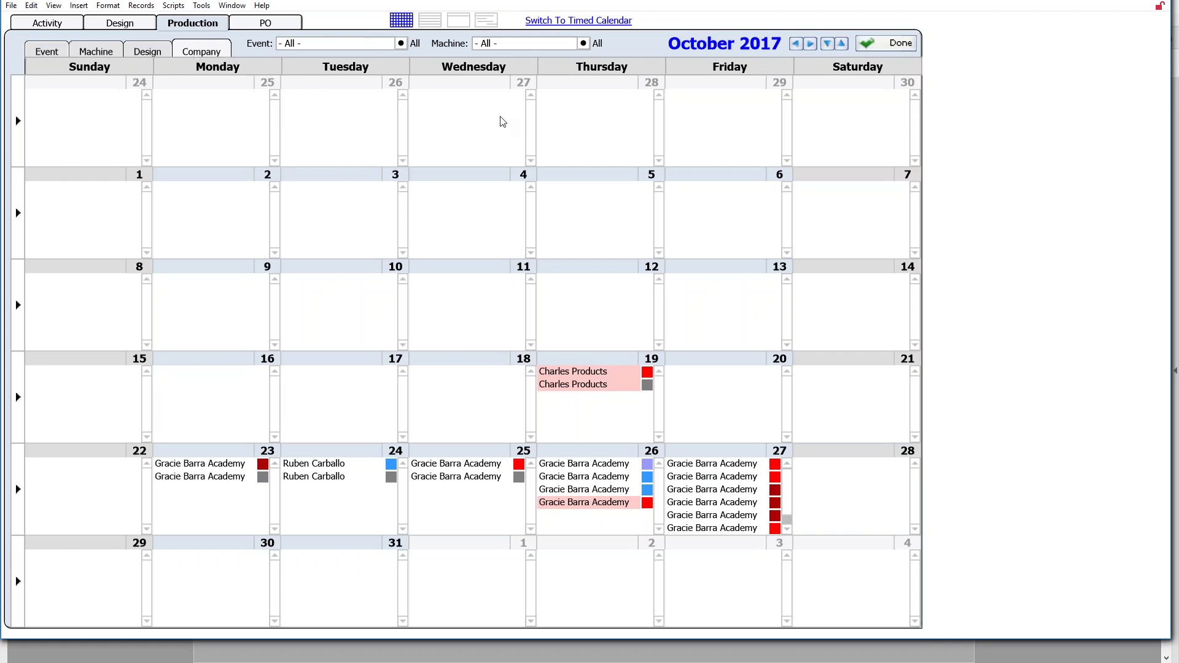
Filter the calendar by the Screenprinting and Embroidery events, restore all events, and check the available machine filters
left_click(368, 44)
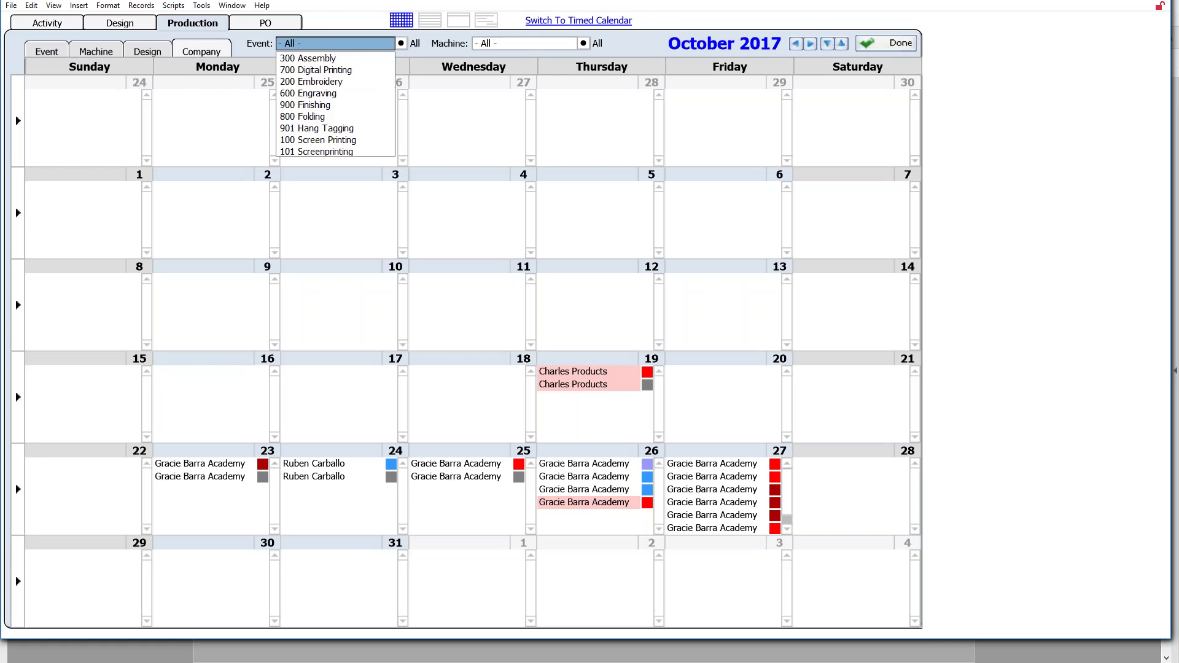
left_click(361, 152)
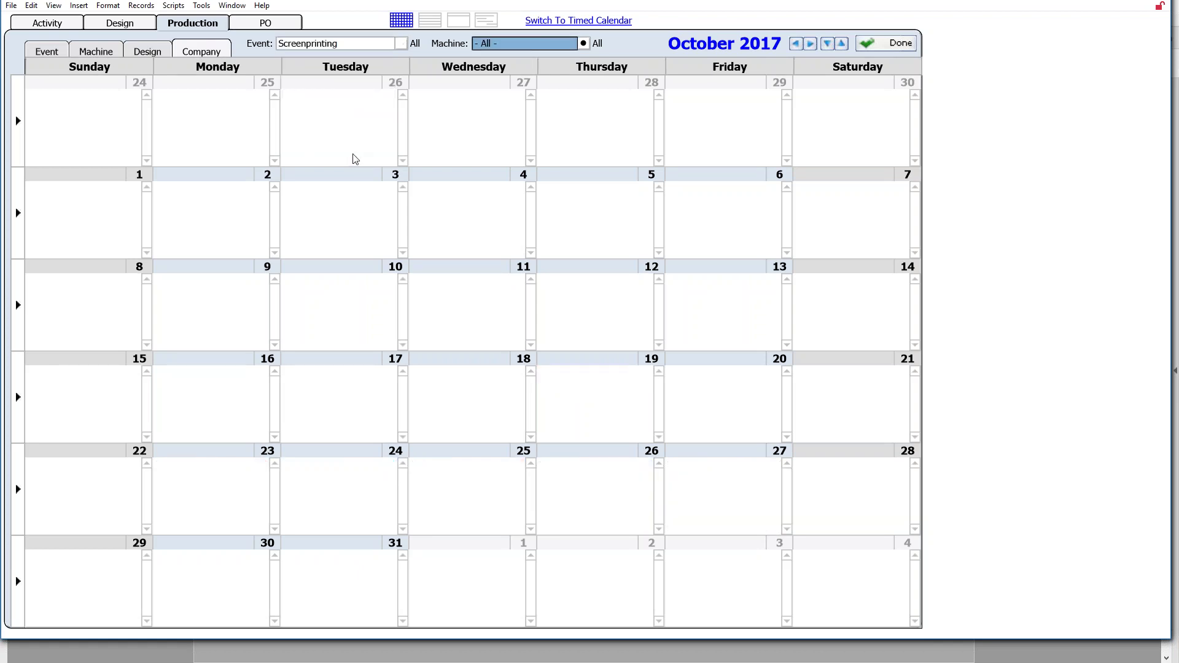
left_click(358, 43)
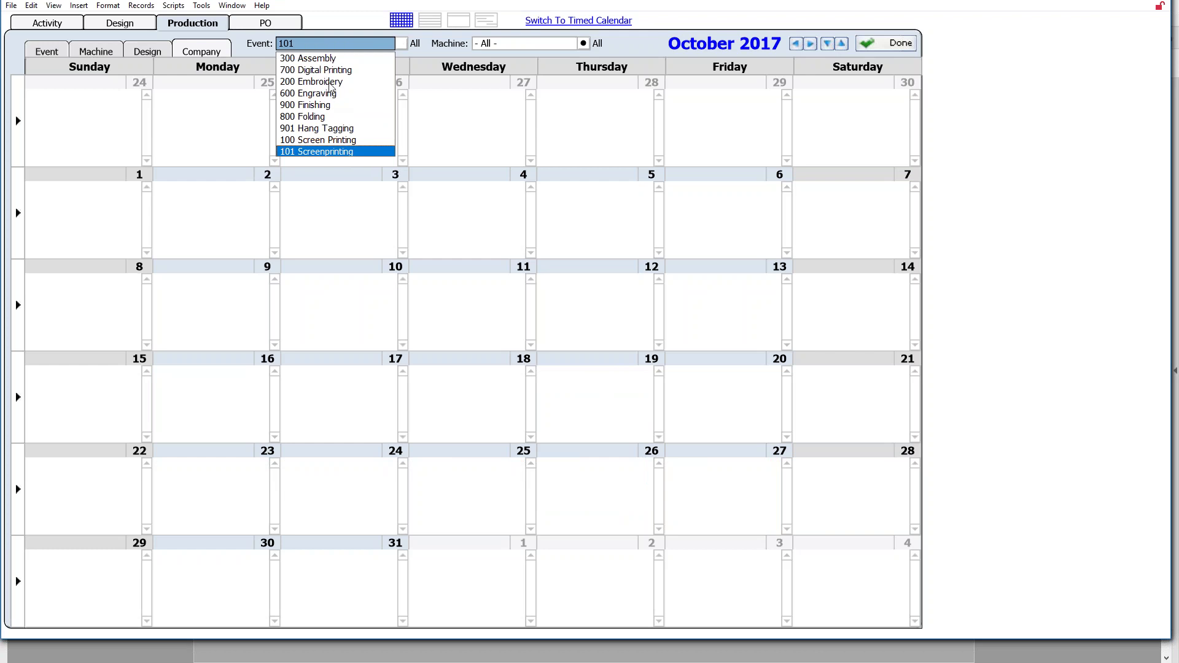
left_click(332, 81)
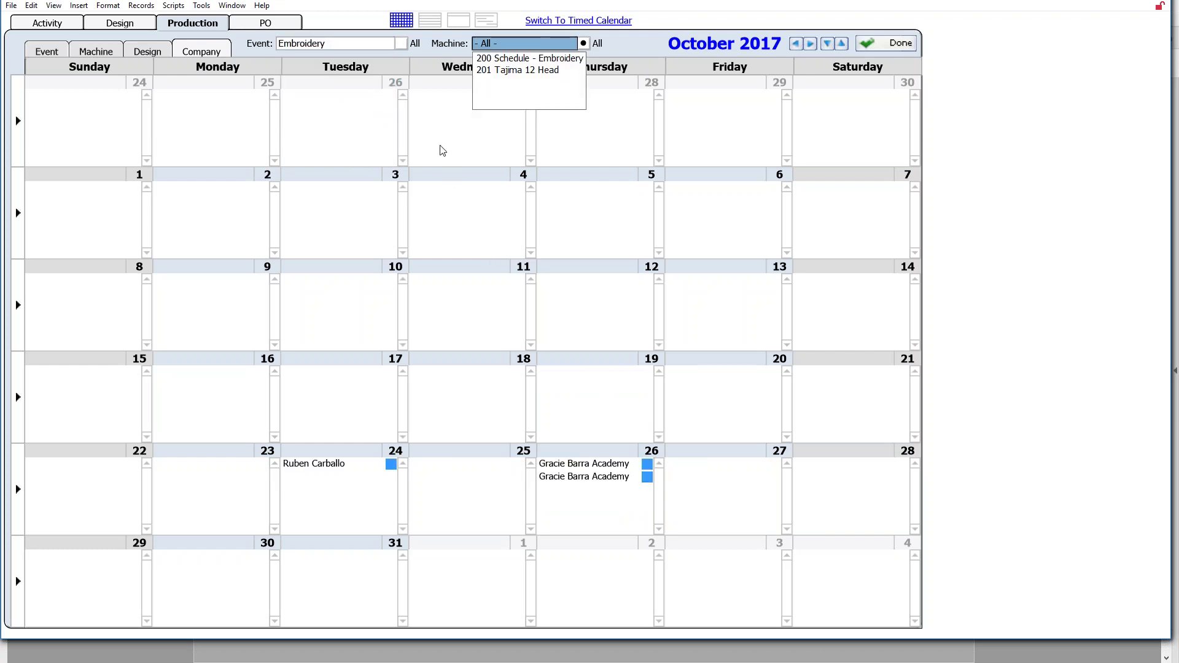
left_click(370, 43)
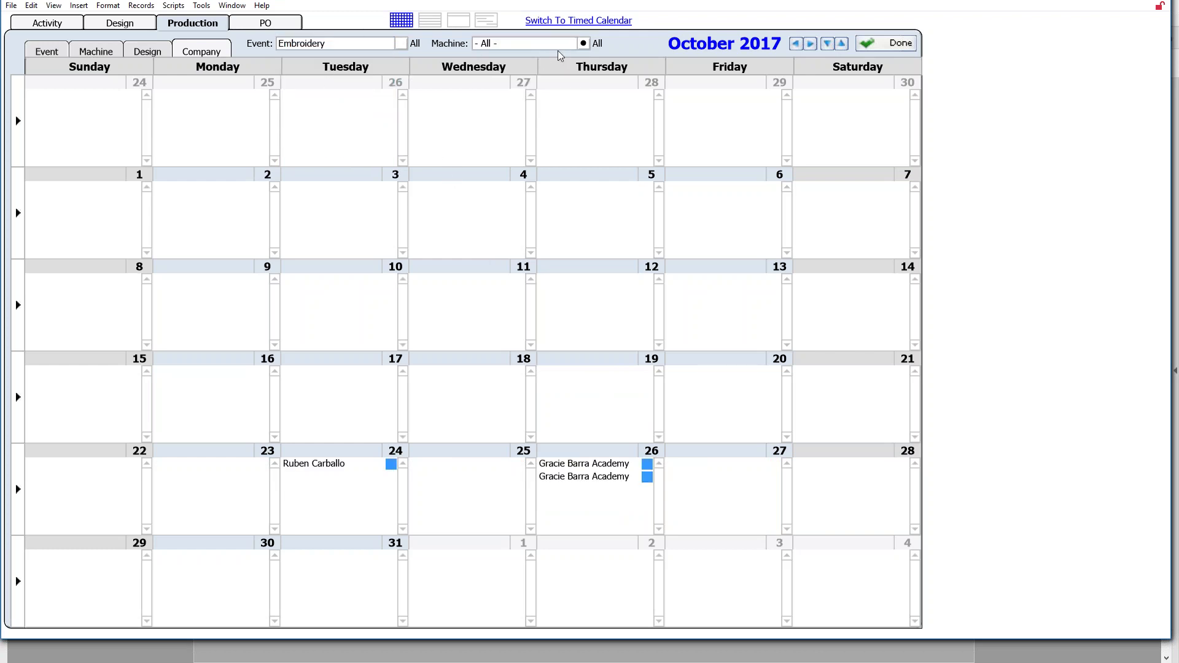
left_click(400, 43)
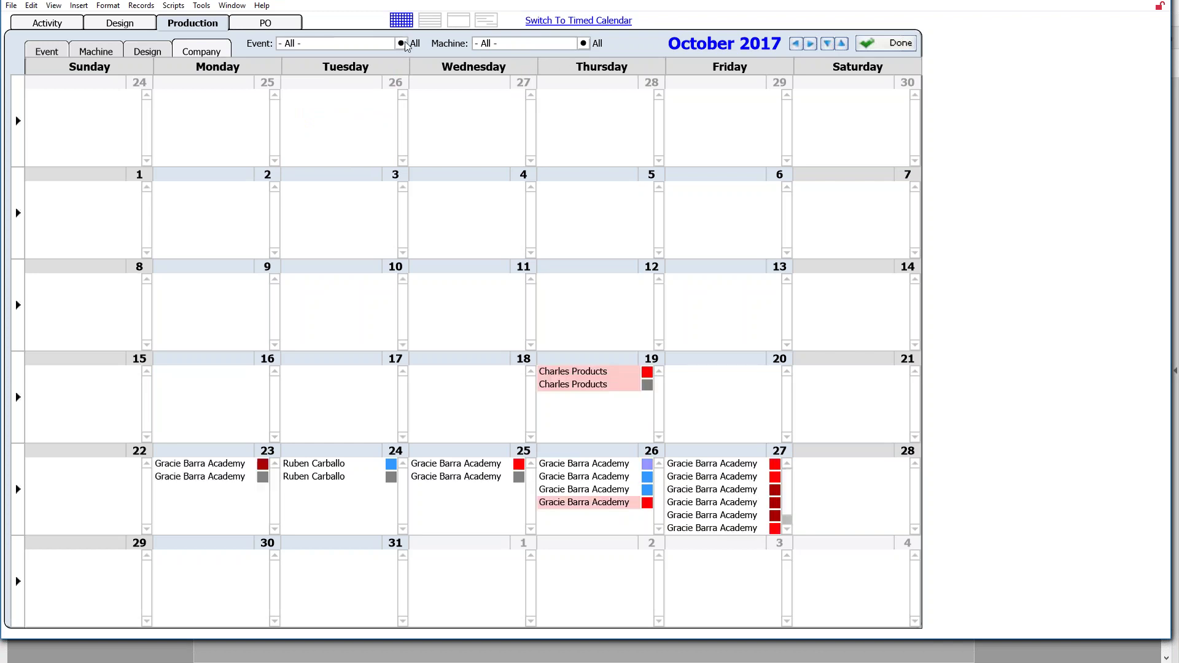
left_click(516, 44)
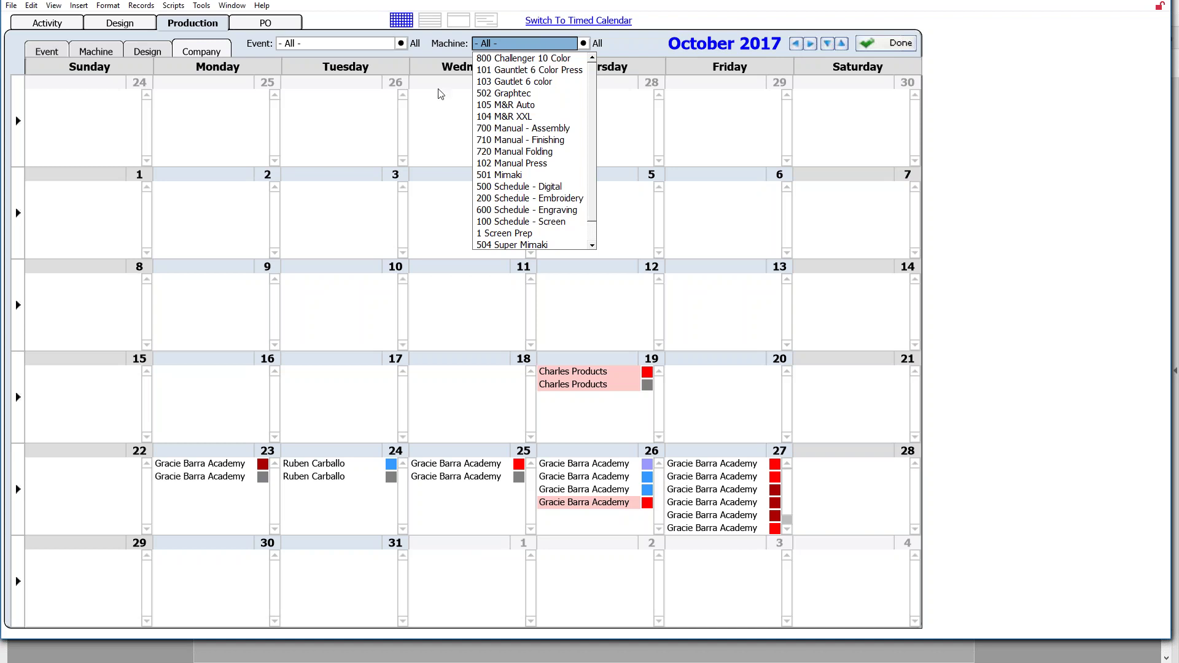
left_click(415, 35)
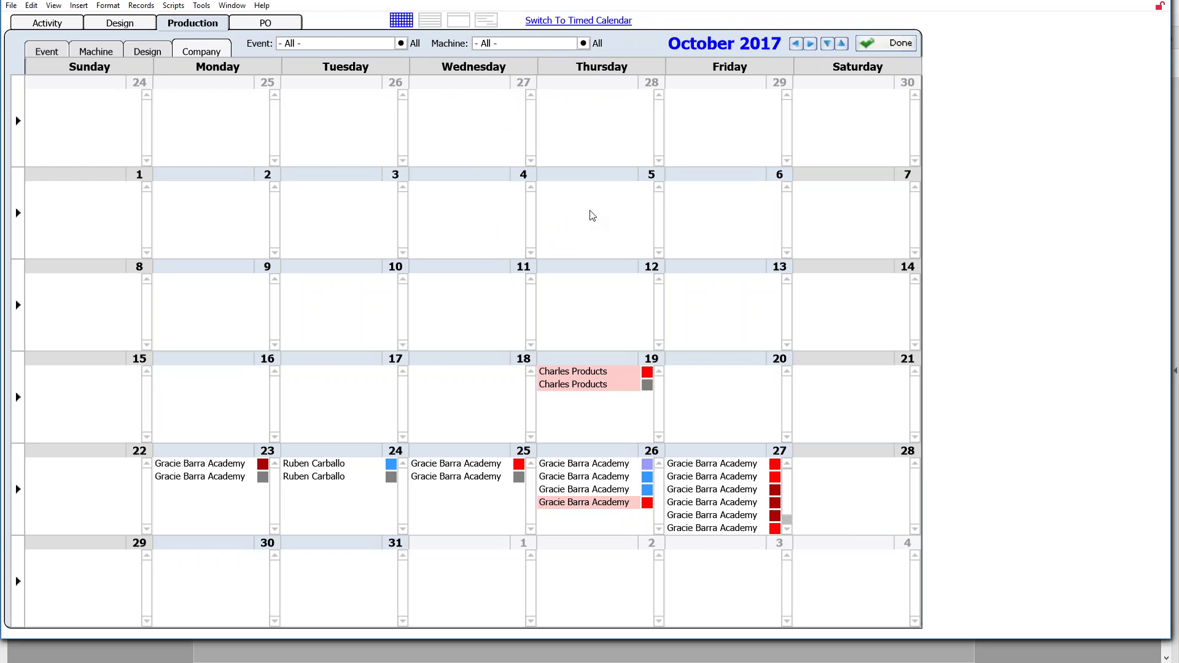
Show the daily schedule around October 27, 2017, open the Gracie Barra Screenprint & Embroidery Combo order and dismiss its order-entry notes
left_click(18, 489)
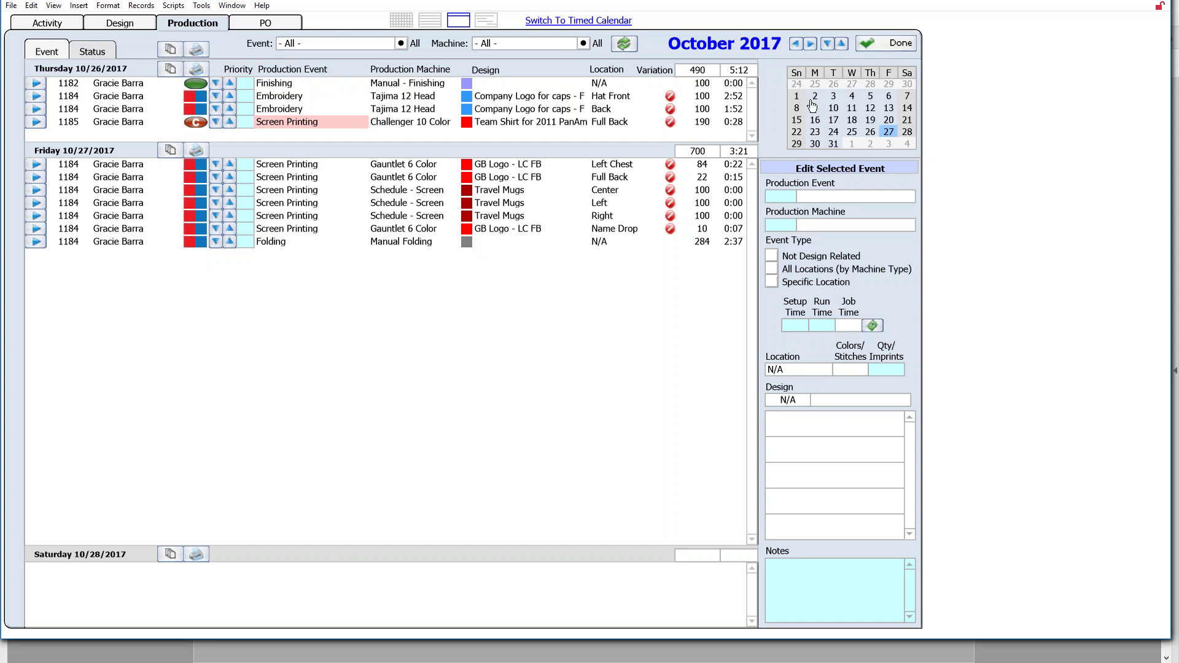
left_click(876, 133)
left_click(888, 133)
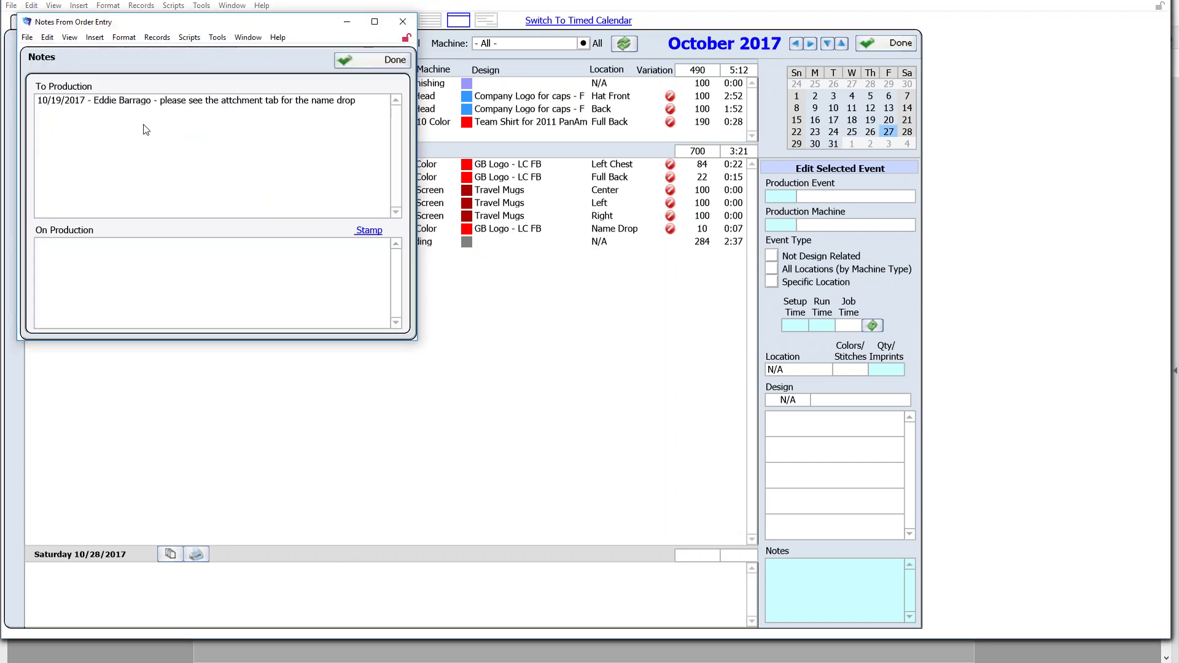
left_click(361, 59)
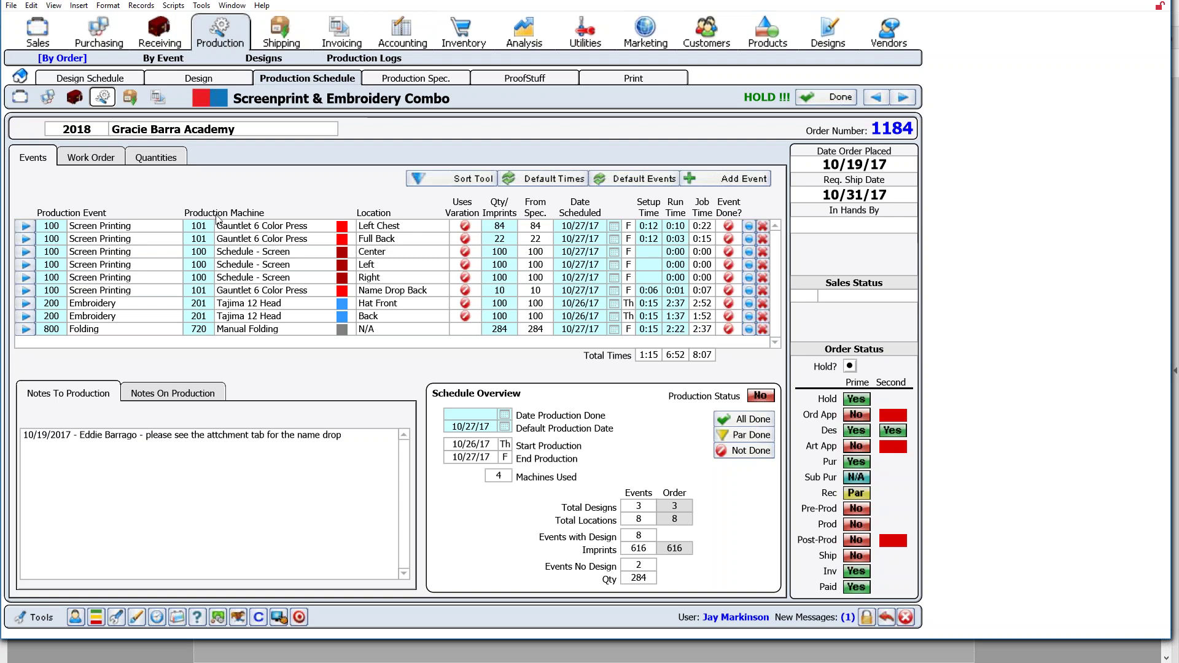
Review the order's work-order line items and GB Logo - LC FB design, and briefly revisit the production calendar
left_click(106, 161)
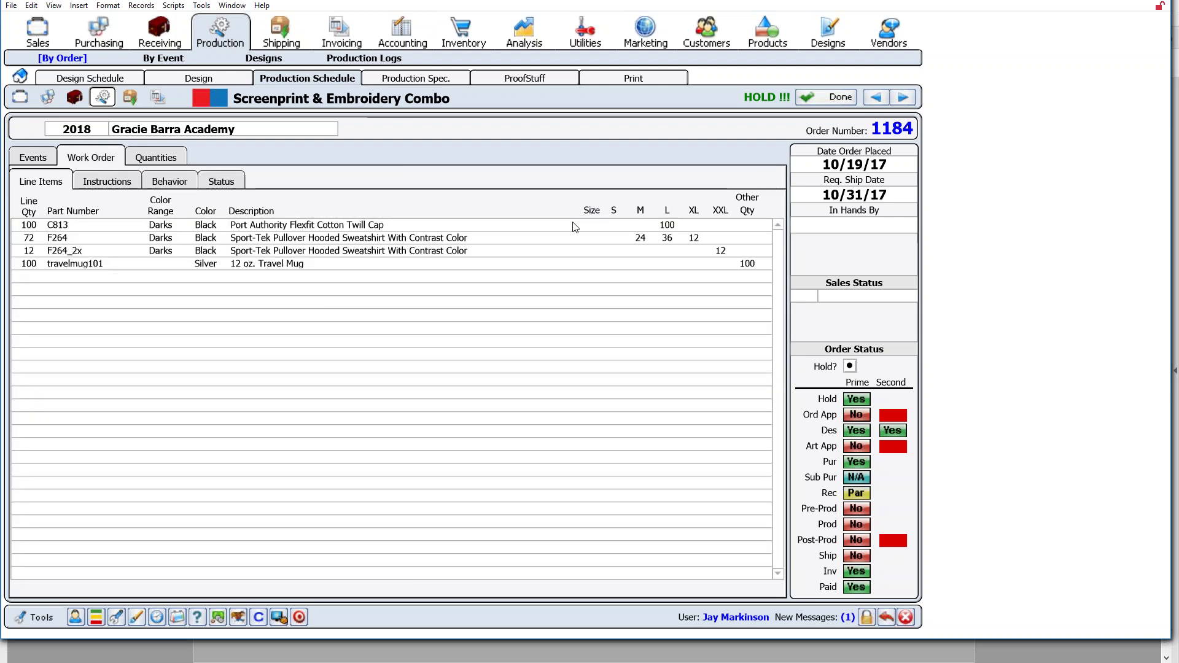
left_click(184, 79)
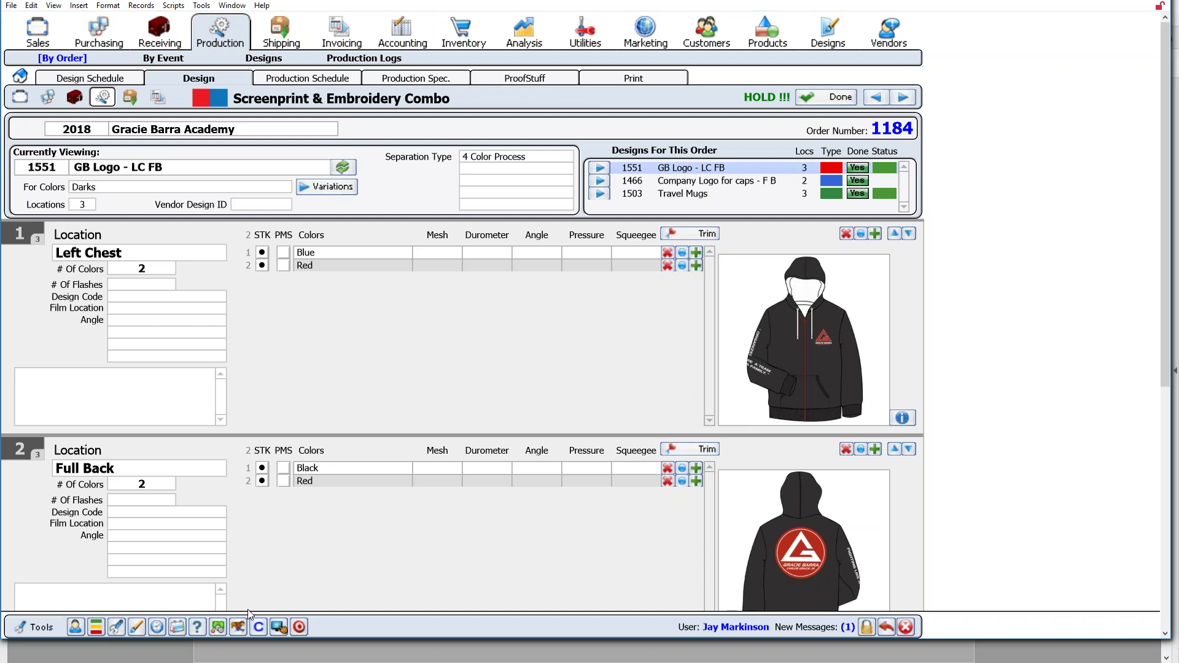
left_click(177, 628)
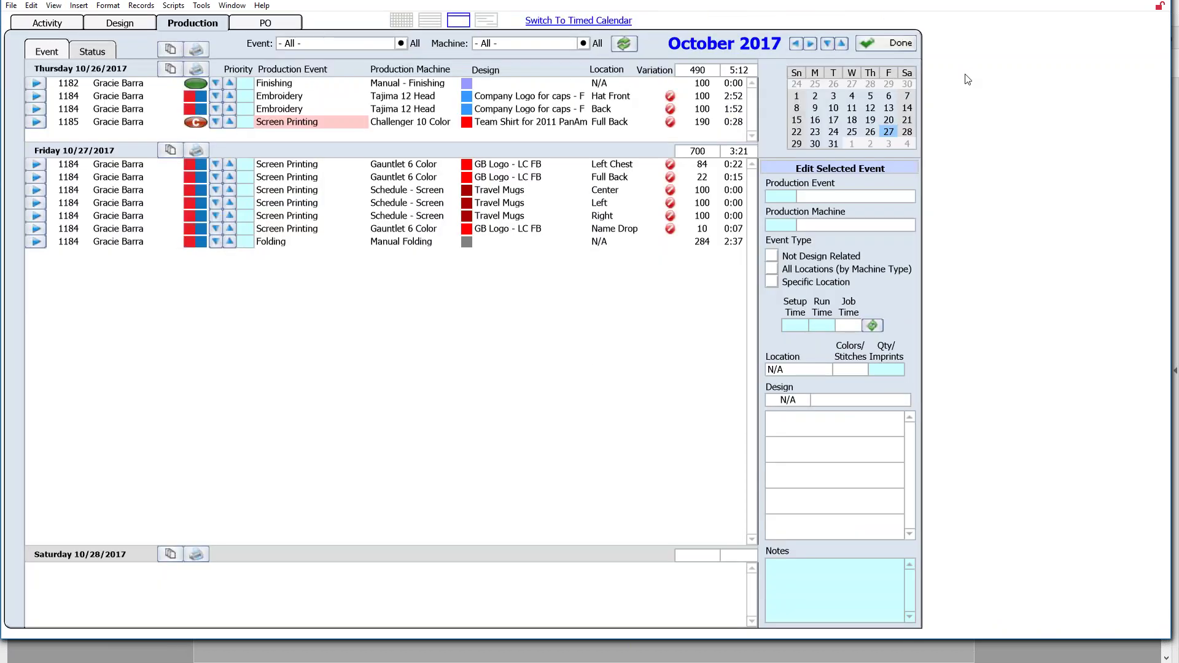
left_click(902, 48)
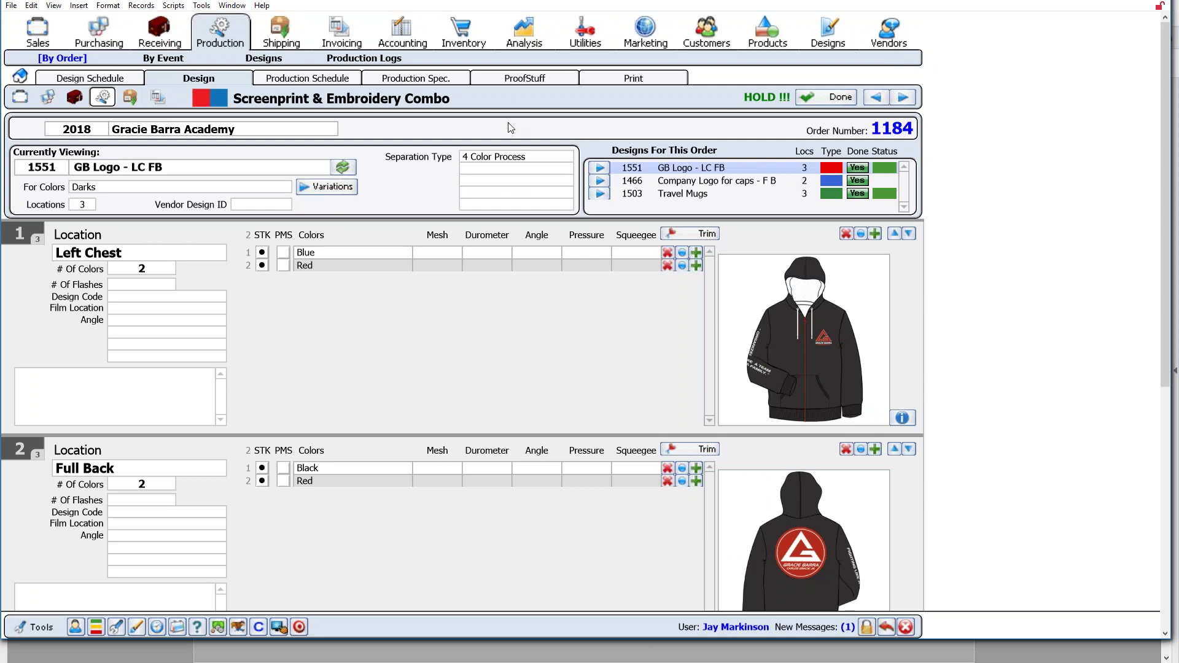
List all not-shipped orders in Shipping and look through their production, shipping, invoice and hold statuses
left_click(271, 37)
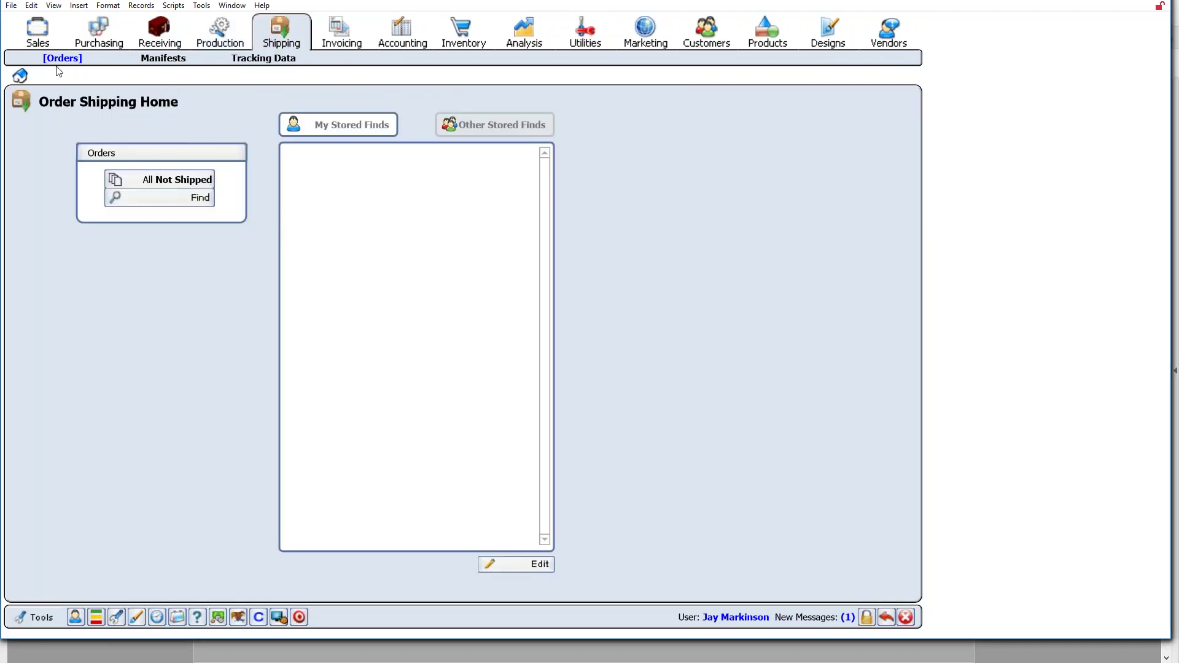
left_click(209, 178)
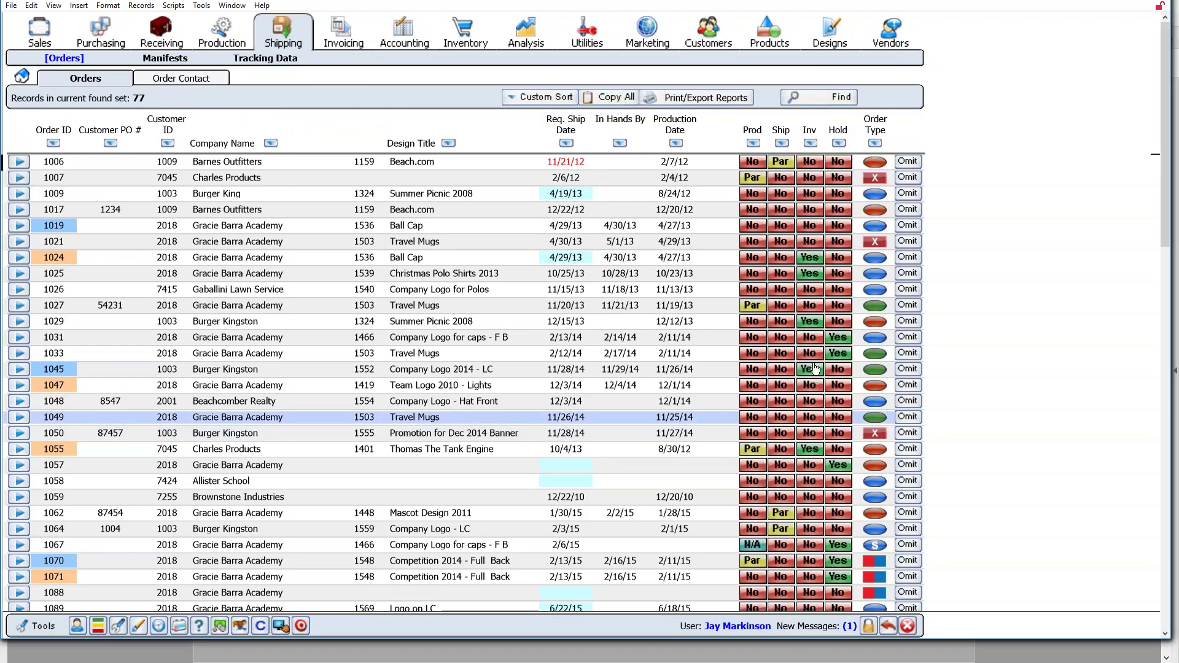
scroll(430, 467, "down", 1)
scroll(774, 467, "down", 5)
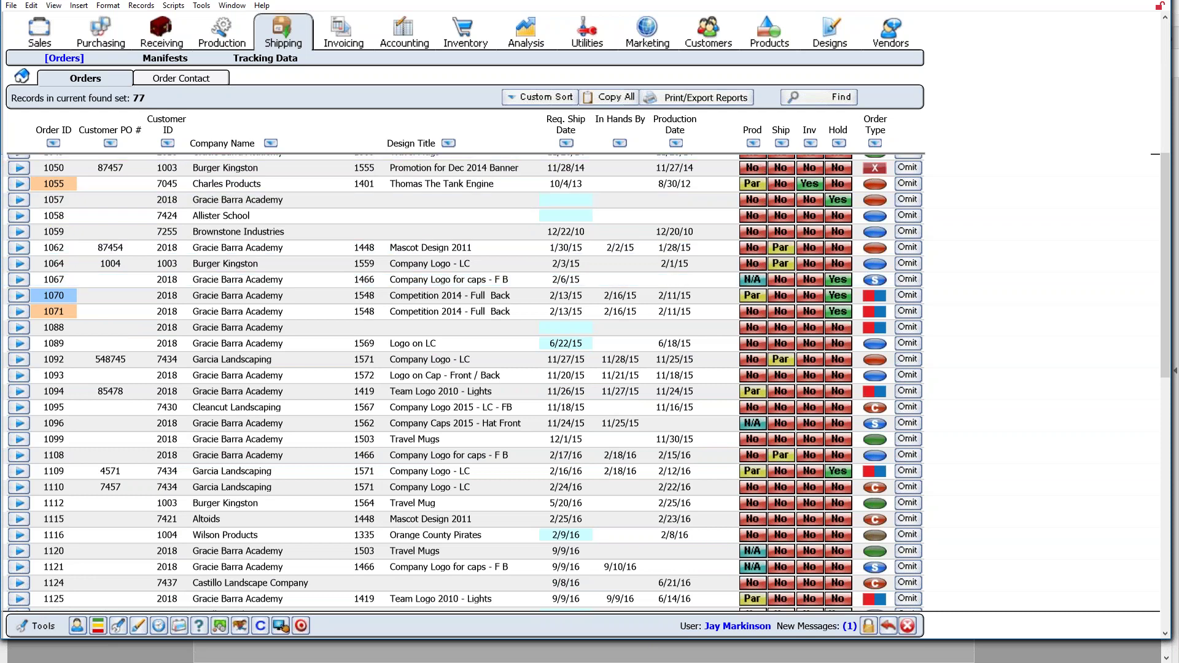
scroll(467, 381, "down", 9)
scroll(467, 381, "up", 6)
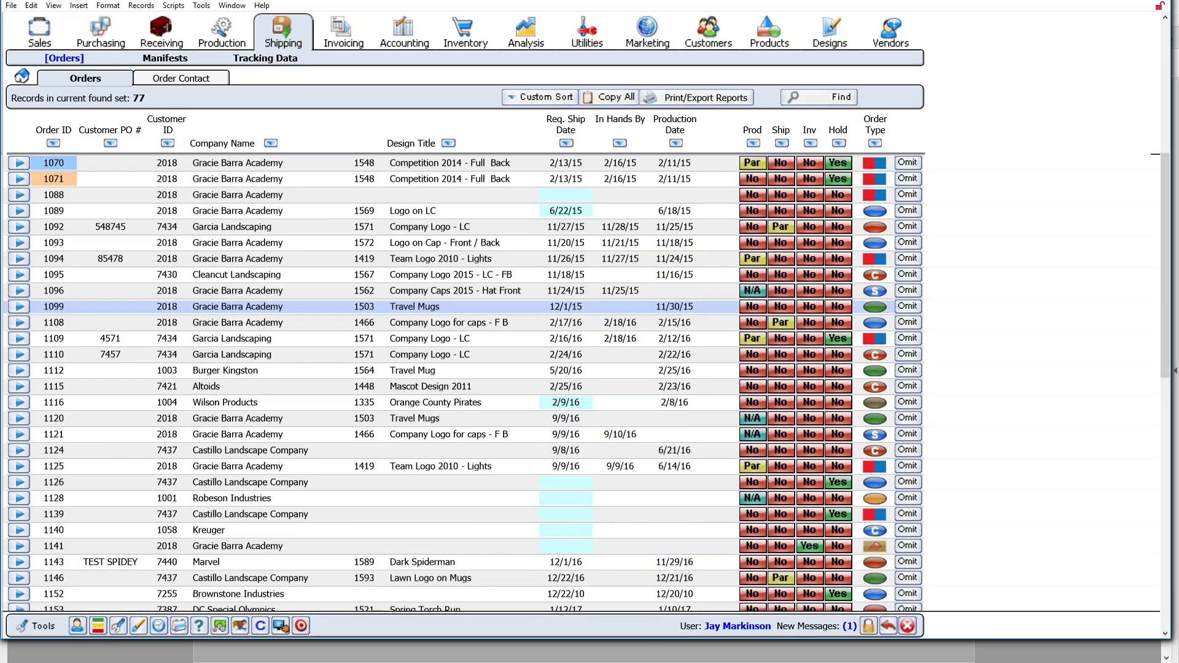
scroll(467, 307, "up", 8)
Reload the not-shipped orders and sort them by production status to examine which ones are produced
left_click(25, 76)
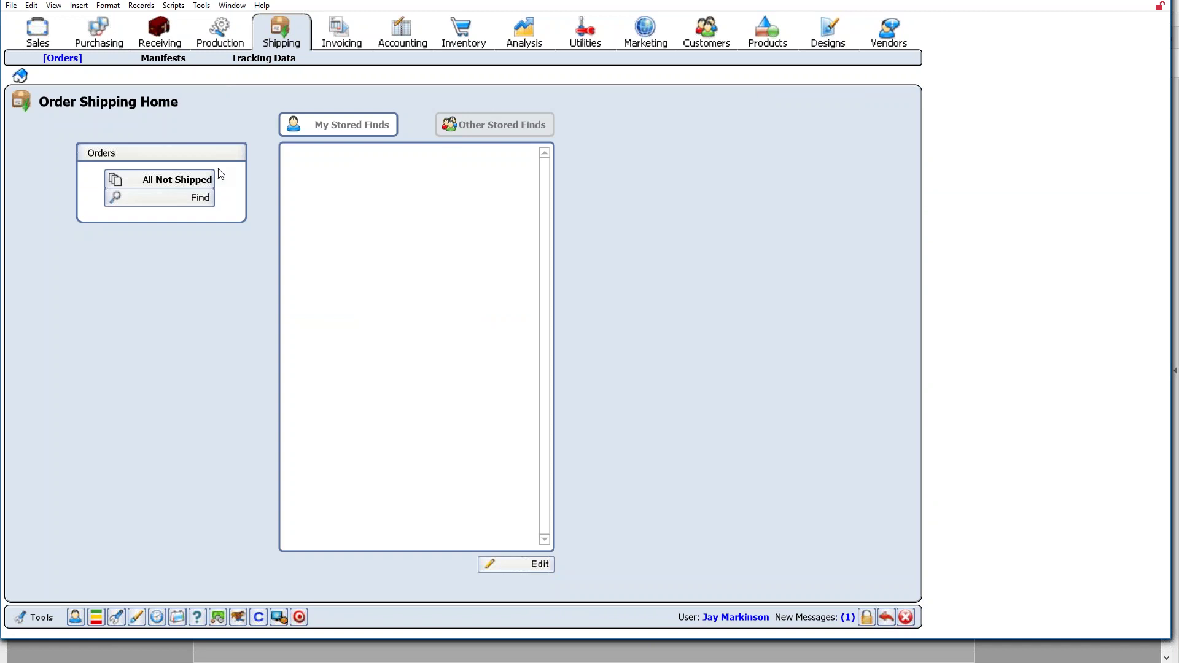
left_click(180, 179)
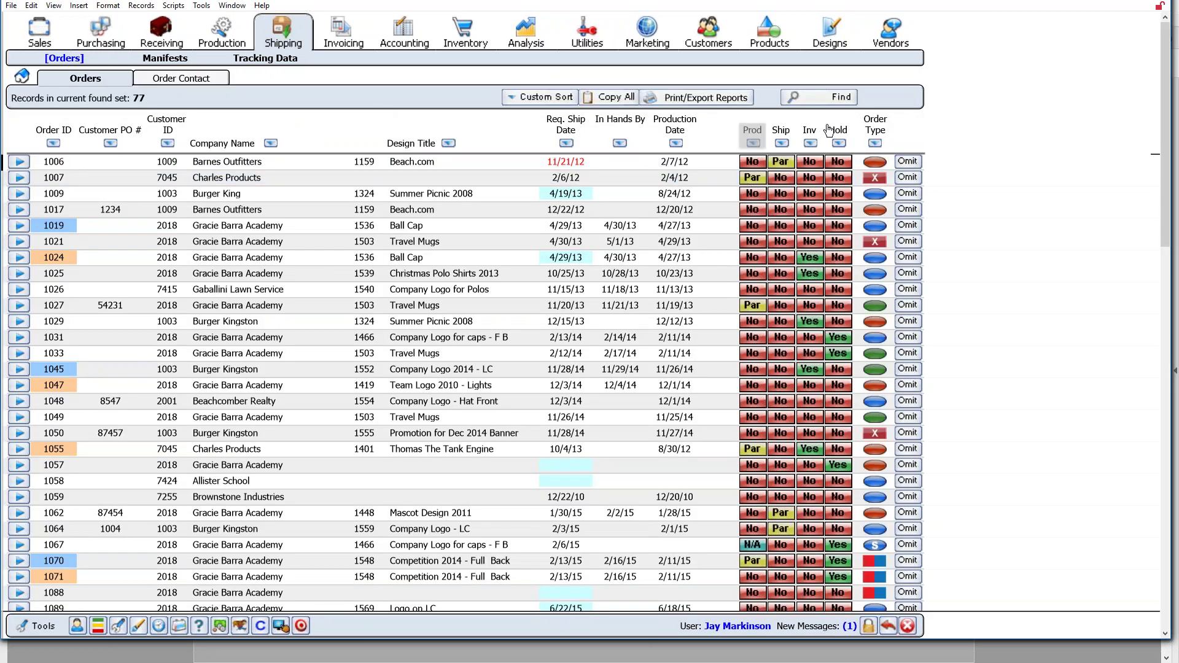
left_click(754, 142)
scroll(998, 390, "down", 15)
scroll(998, 390, "down", 1)
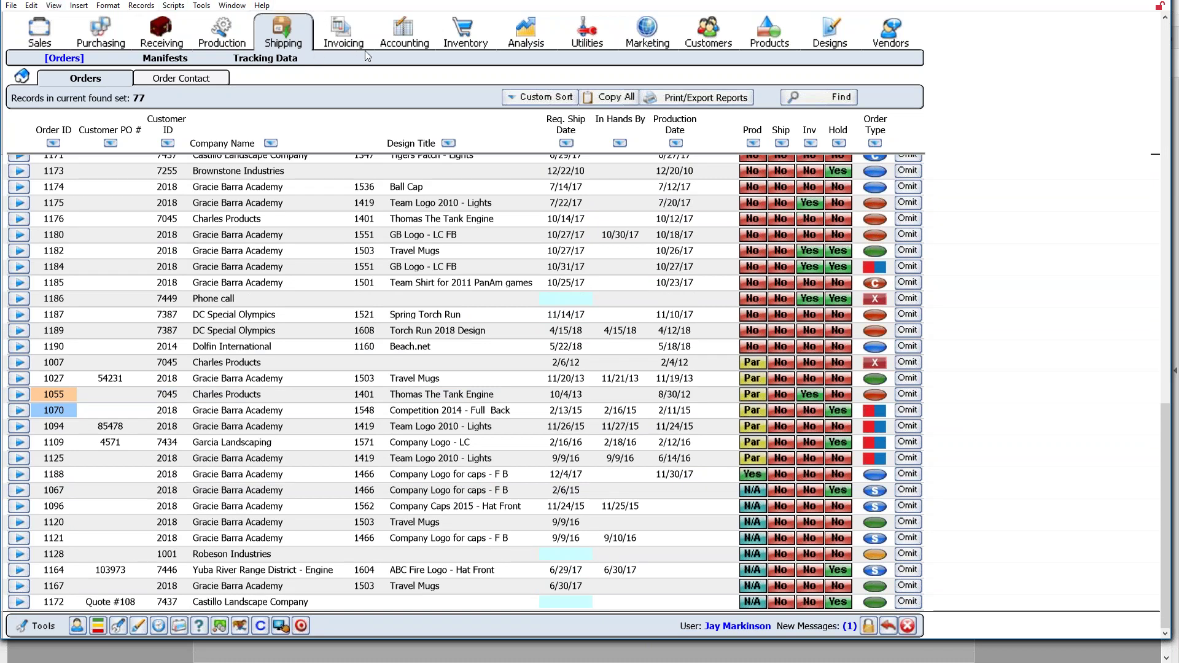
List all orders to invoice in Invoicing and review their primary statuses
left_click(345, 41)
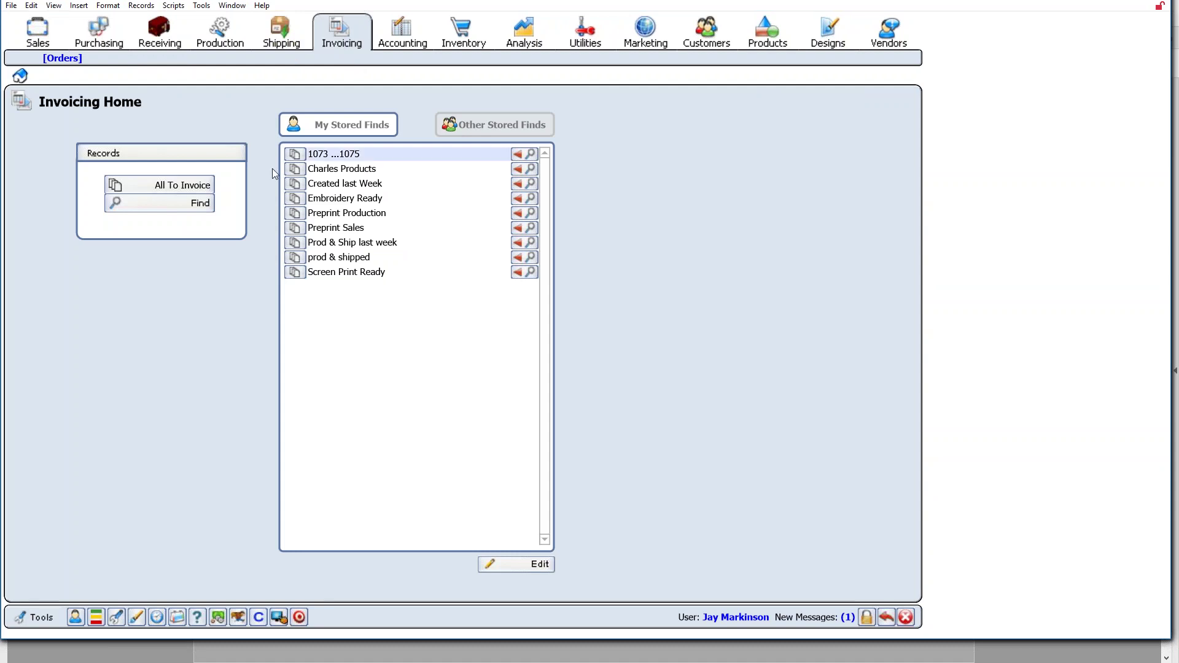
left_click(174, 185)
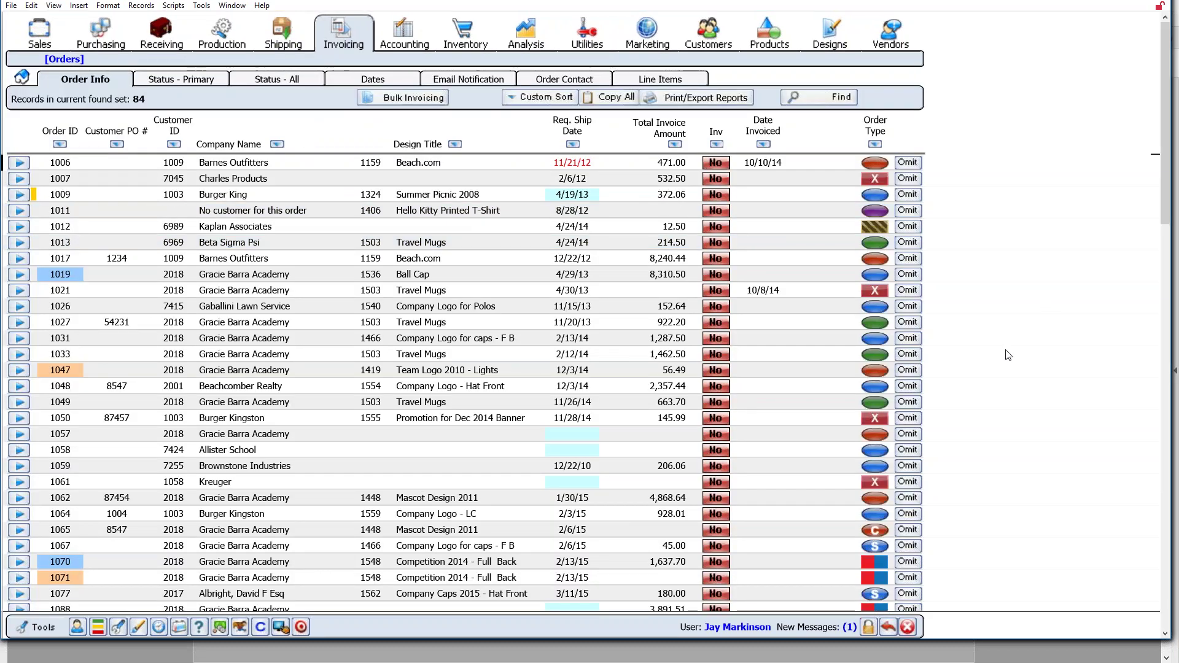
scroll(1008, 355, "down", 5)
left_click(201, 79)
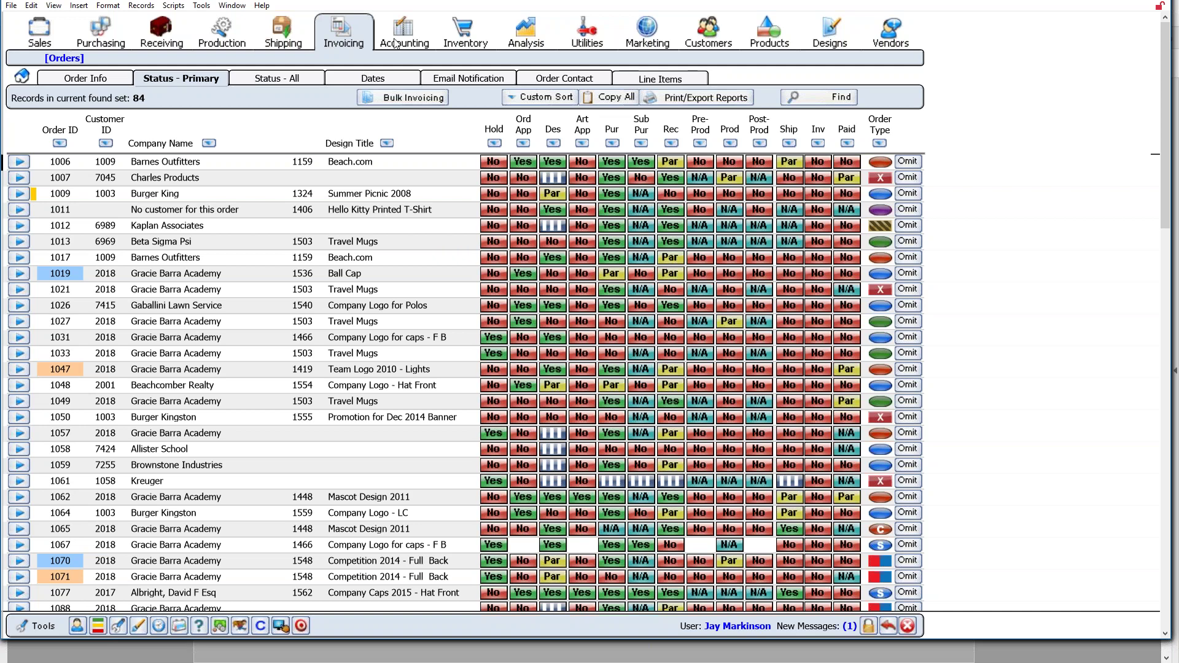
Return to the Invoicing home and try the Screen Print Ready stored find
left_click(21, 75)
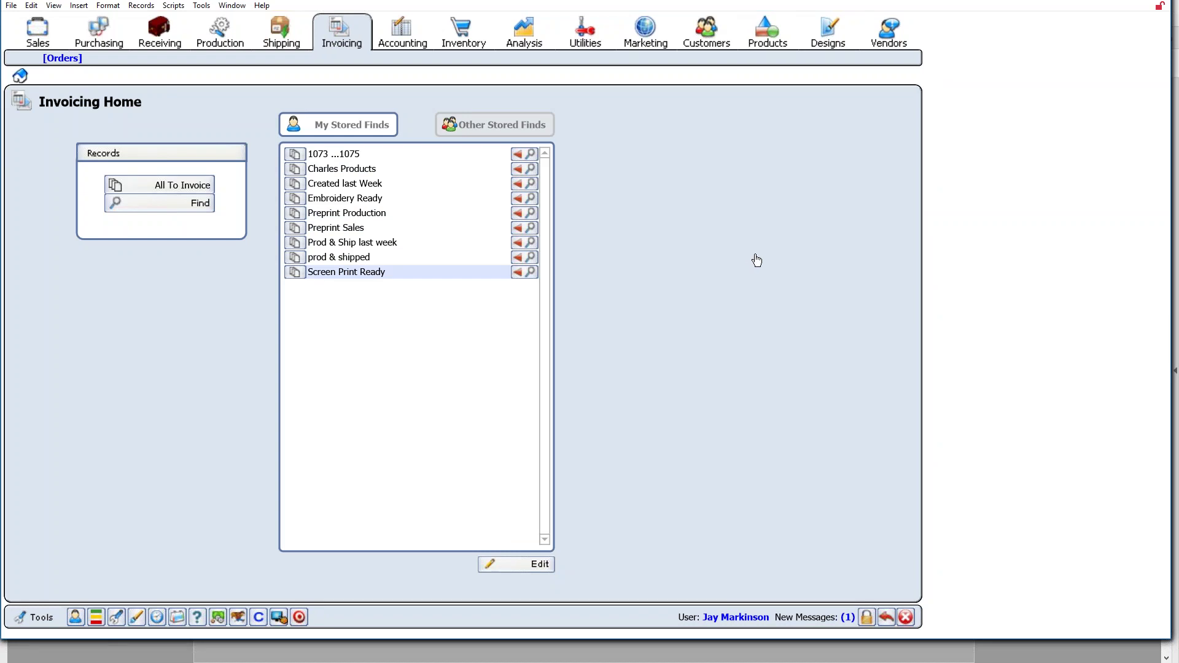
left_click(323, 271)
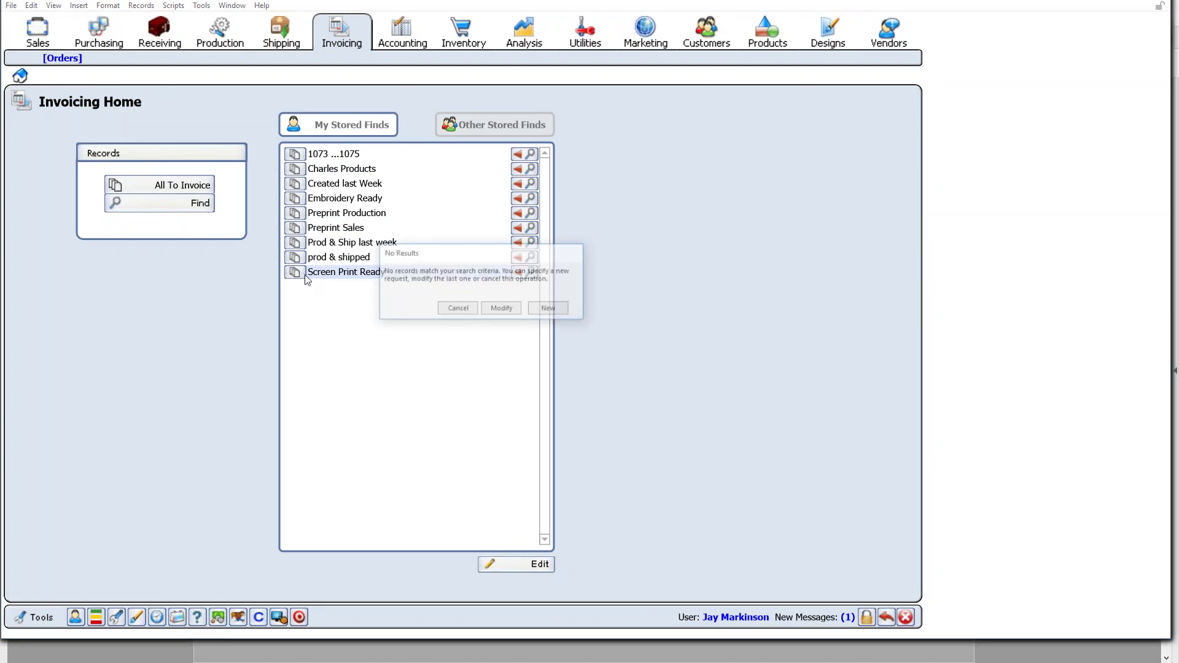
left_click(459, 310)
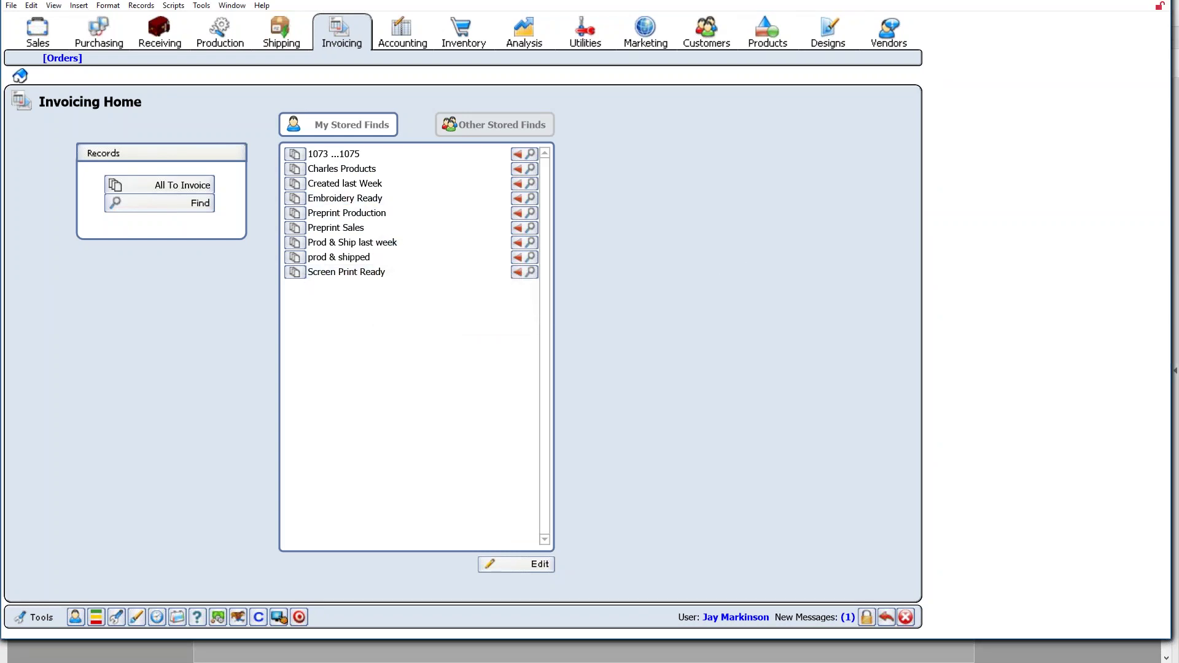
List all orders to invoice, open the canceled Burger Kingston order, move on to the following Gracie Barra Academy order and dismiss its notes
left_click(167, 185)
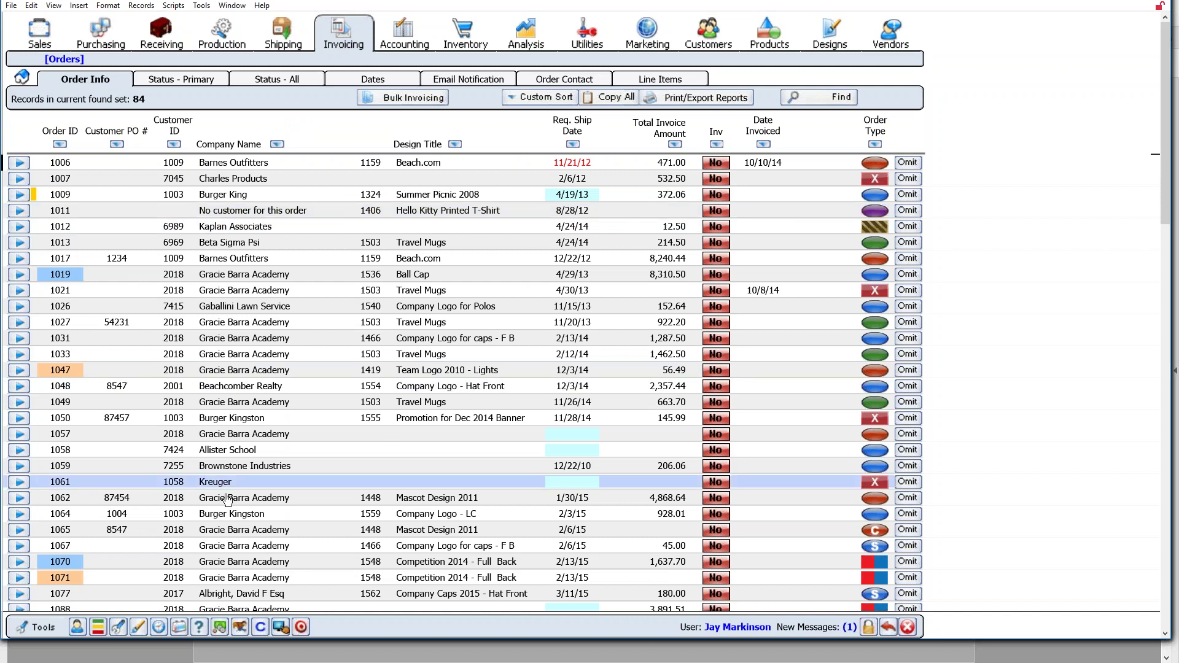
left_click(150, 423)
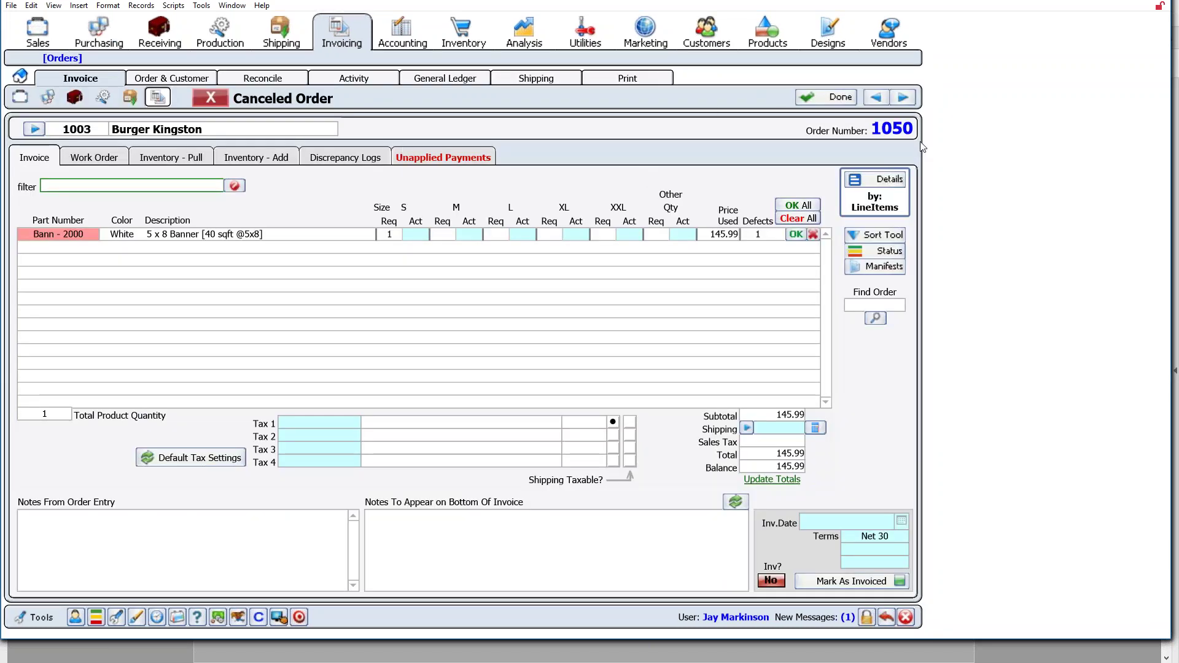
left_click(905, 98)
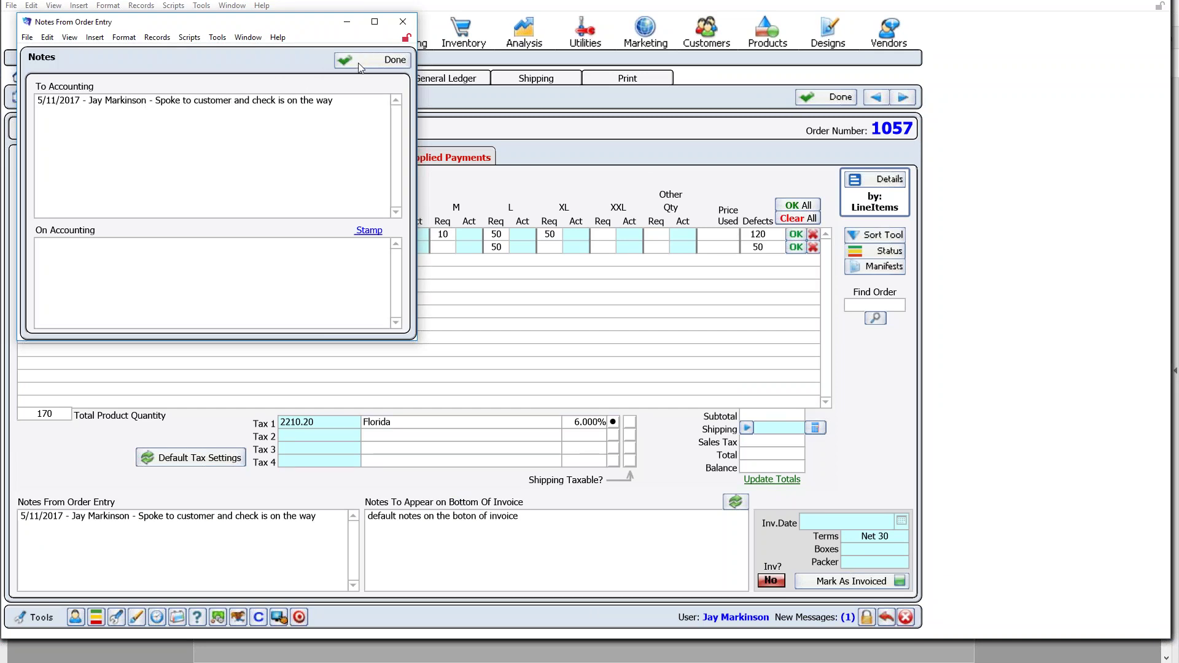
left_click(359, 61)
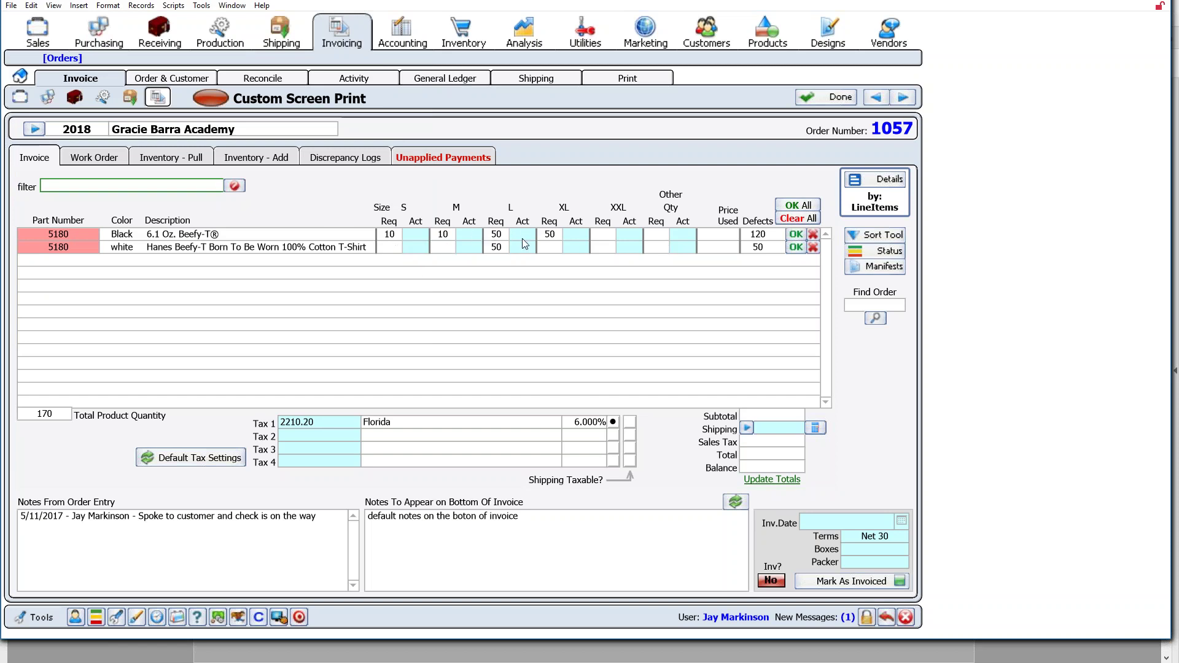
Accept the requested quantities as actual for all line items on the Gracie Barra Academy invoice
left_click(473, 236)
left_click(535, 171)
left_click(806, 206)
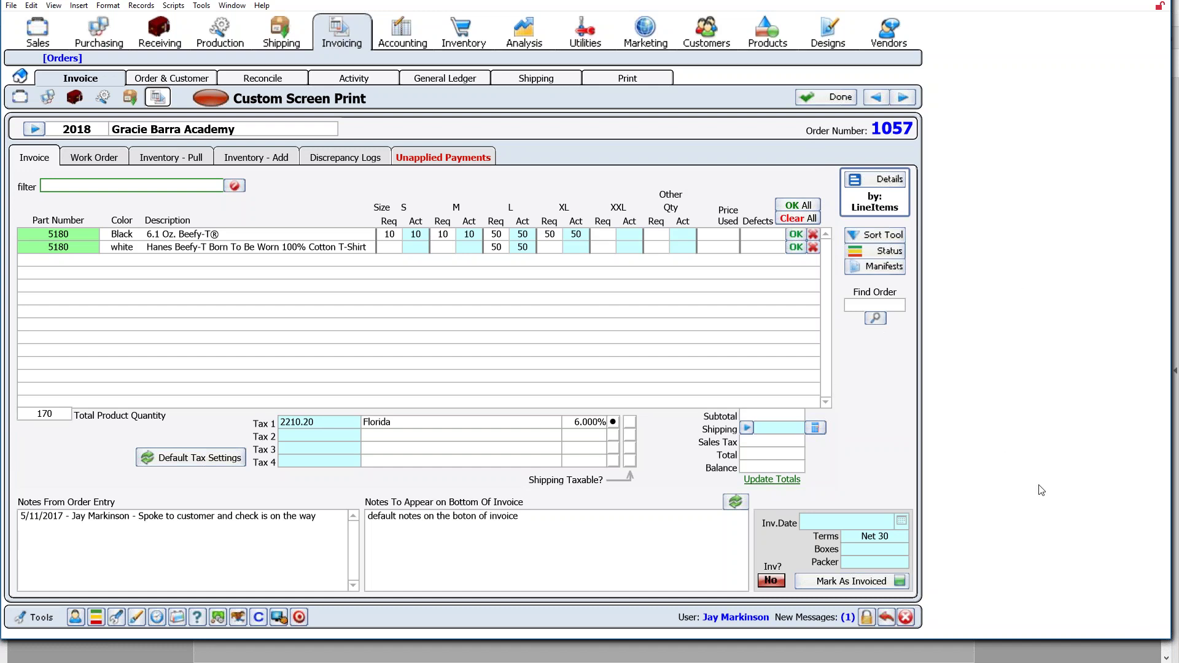
Log out of OnSite and log in as another user with access to all modules, entering the account password
left_click(887, 618)
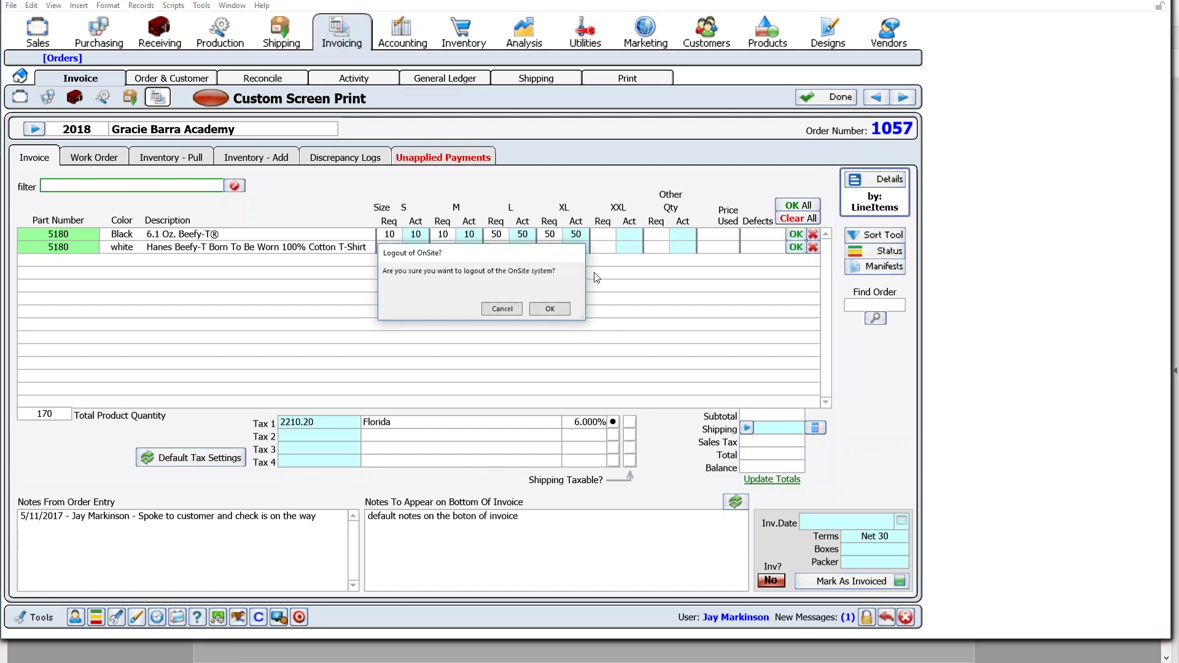
left_click(550, 309)
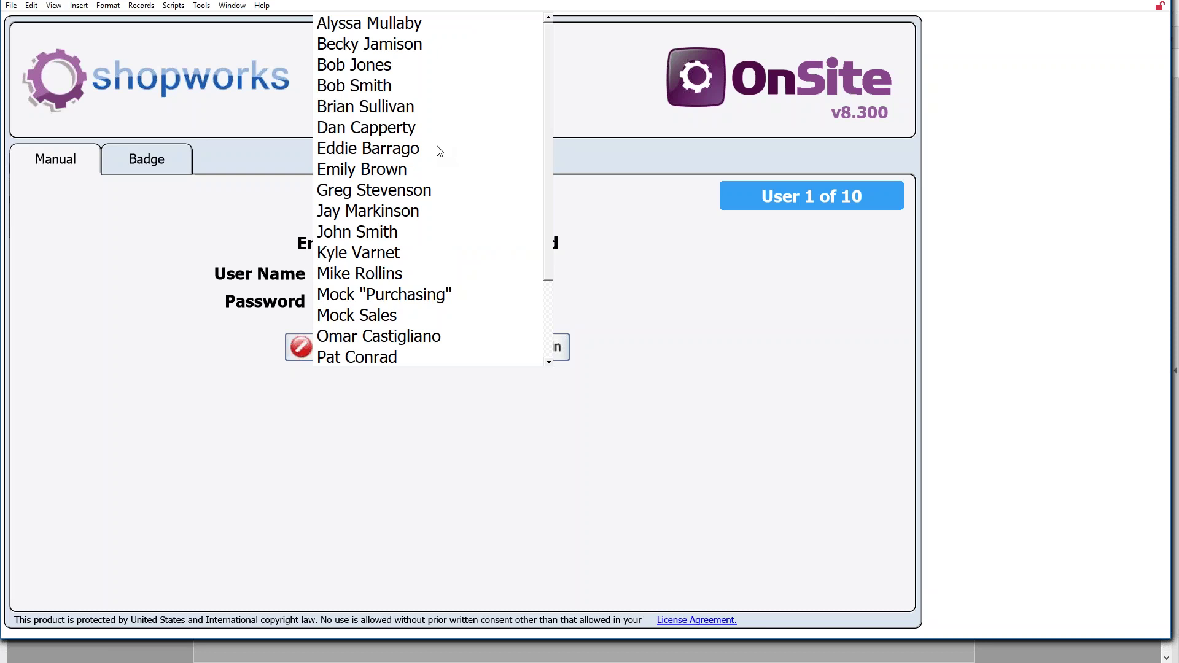
left_click(409, 150)
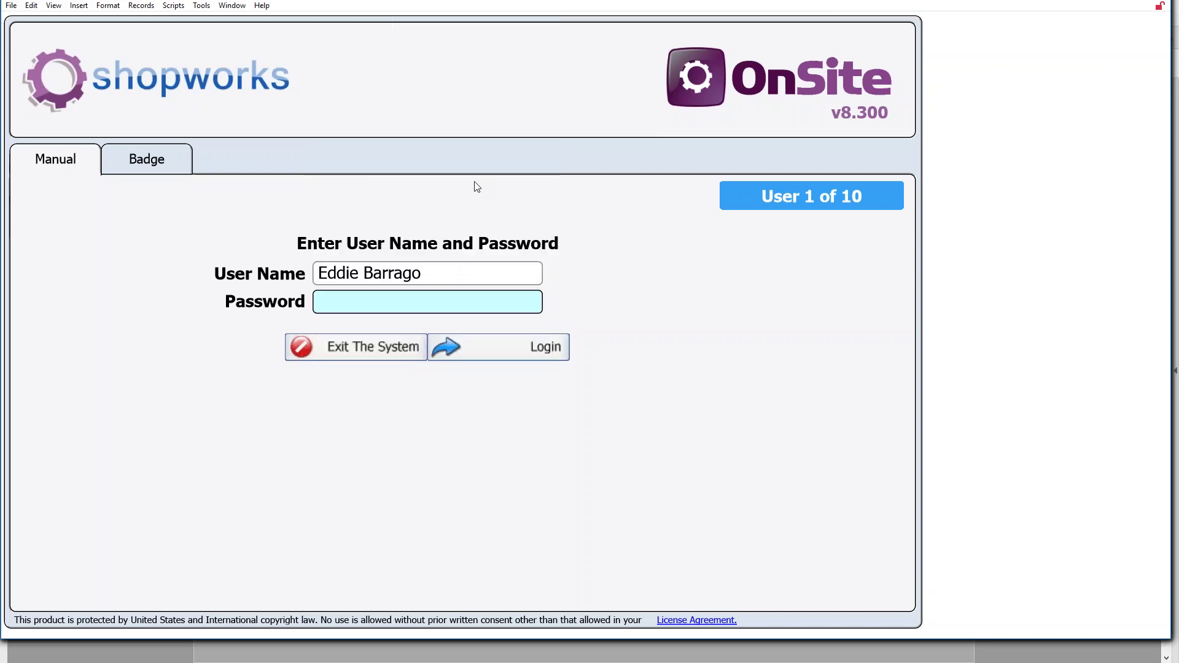
type("********")
key("Return")
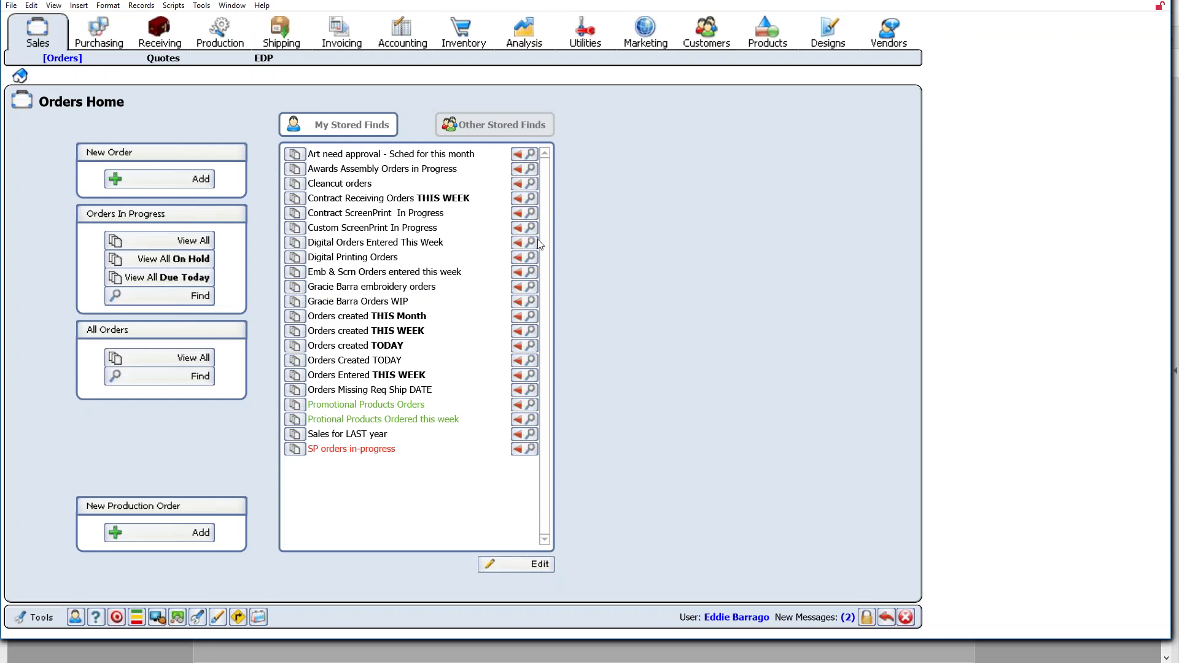
left_click(103, 38)
Log out again and log in as the user with restricted module access, entering that account's password
left_click(887, 617)
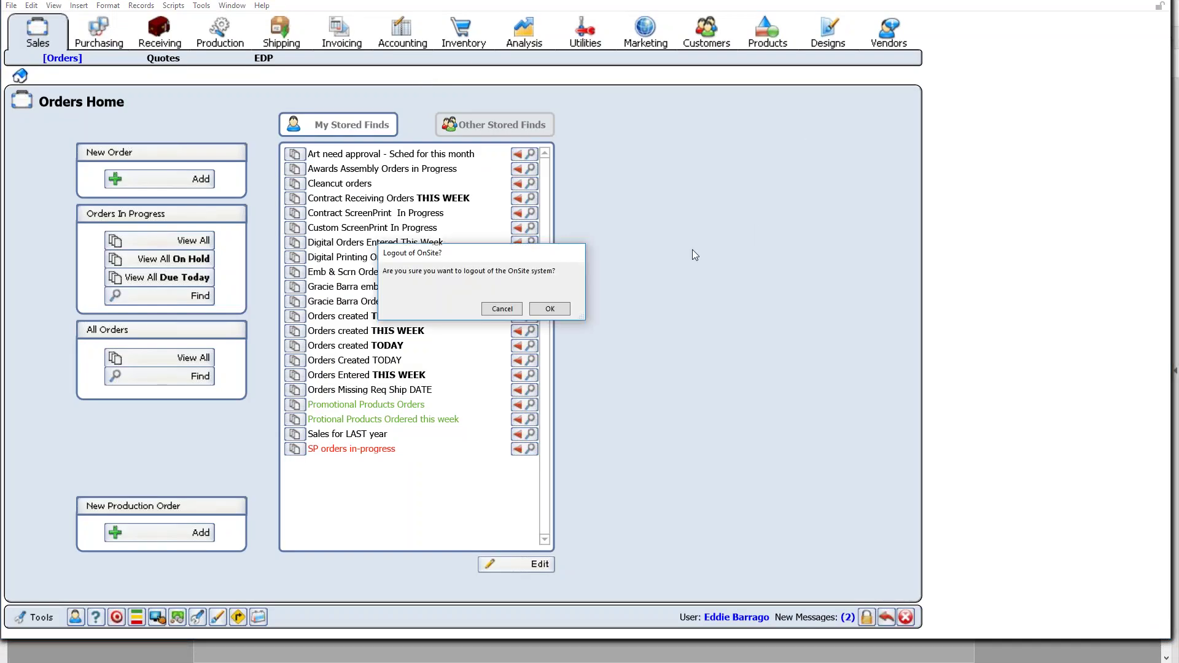
left_click(551, 309)
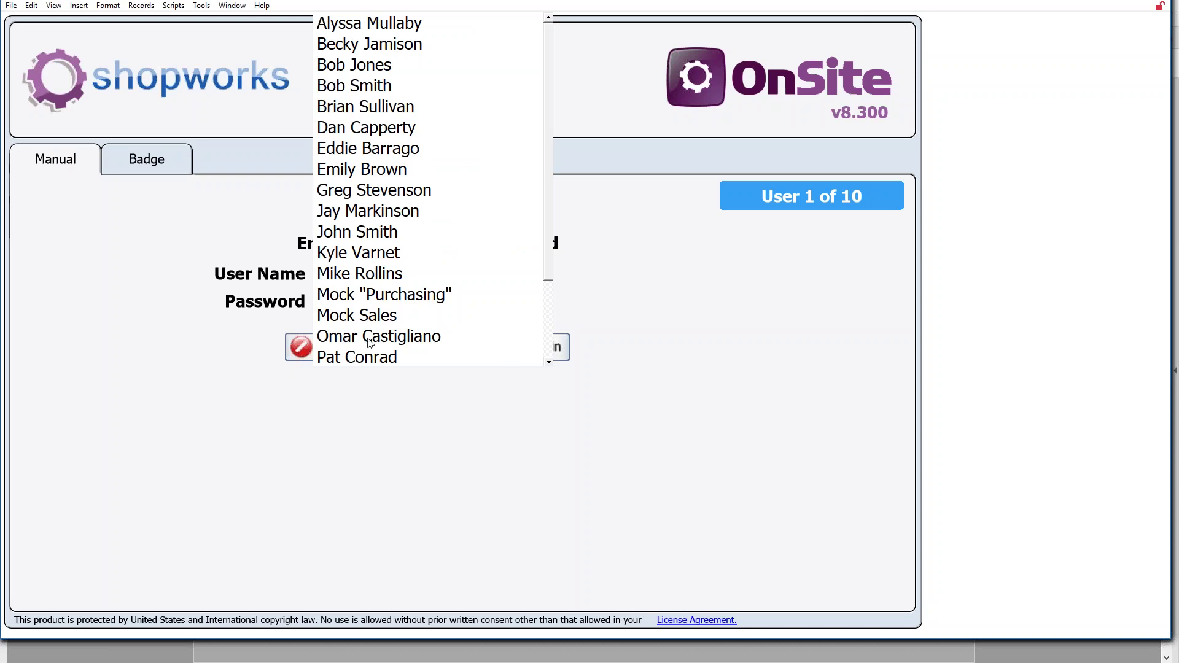
scroll(371, 342, "down", 2)
left_click(373, 336)
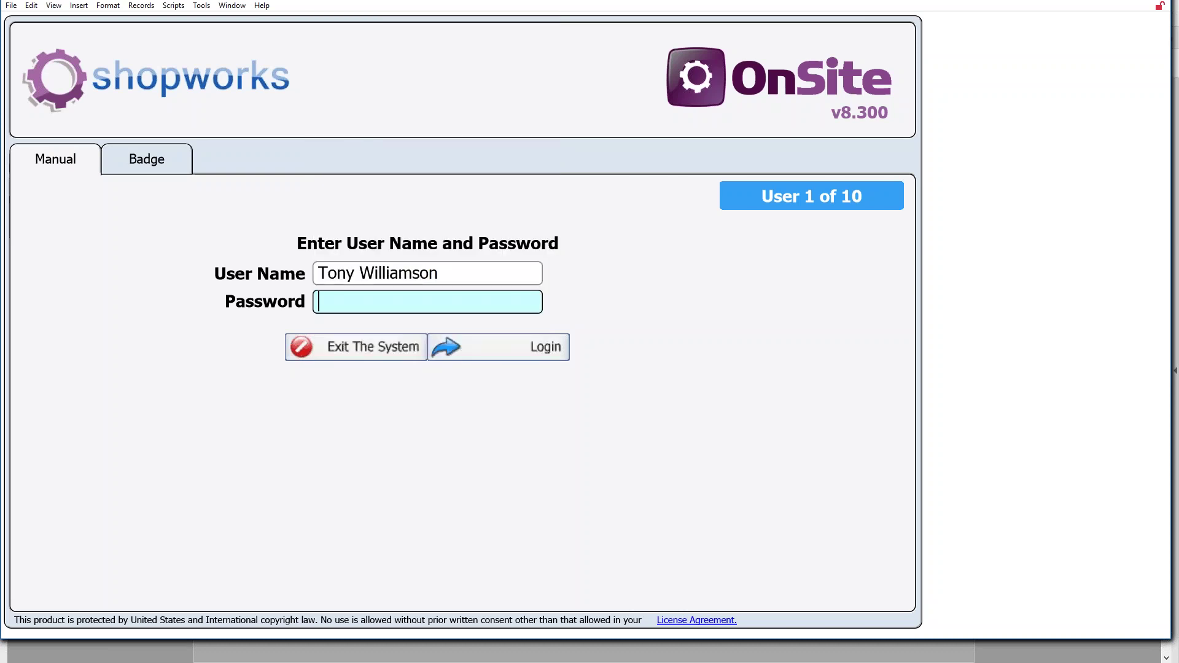
type("********")
left_click(483, 349)
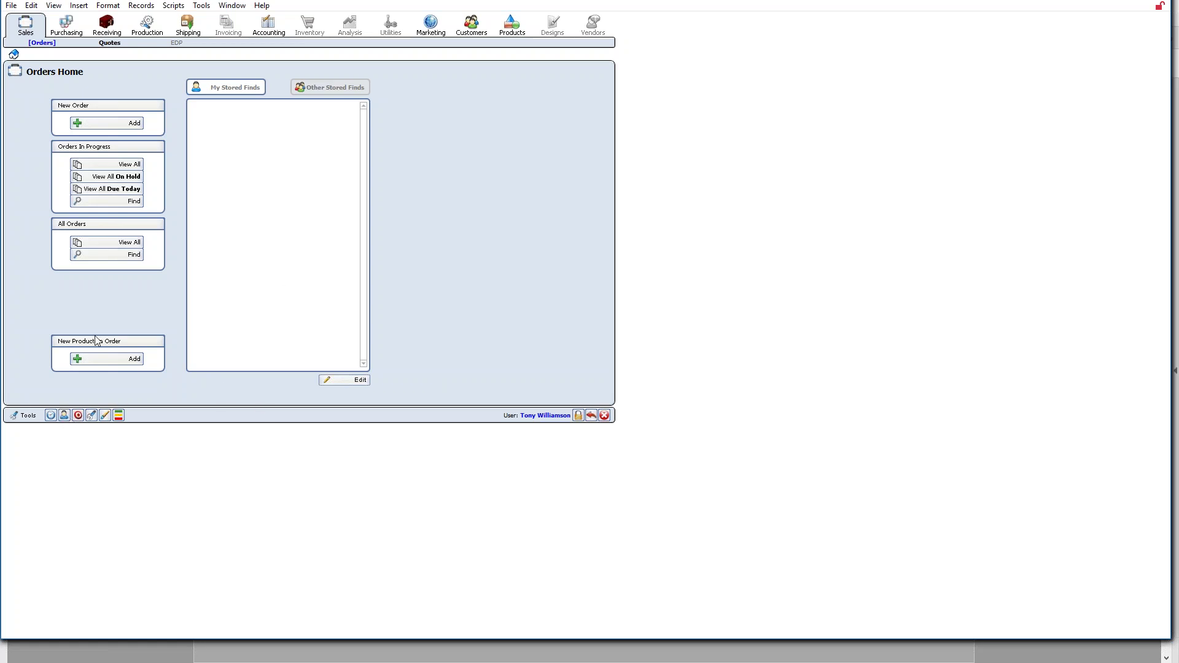
Set the system zoom to 150% in the restricted user's general preferences
left_click(64, 416)
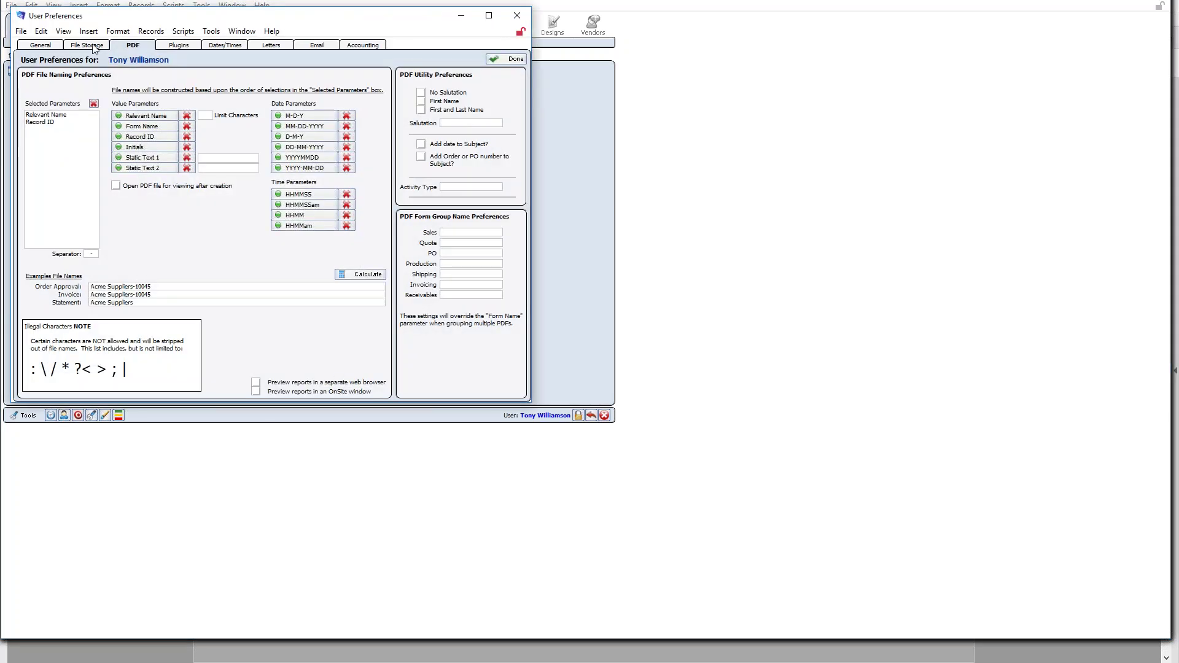
left_click(55, 45)
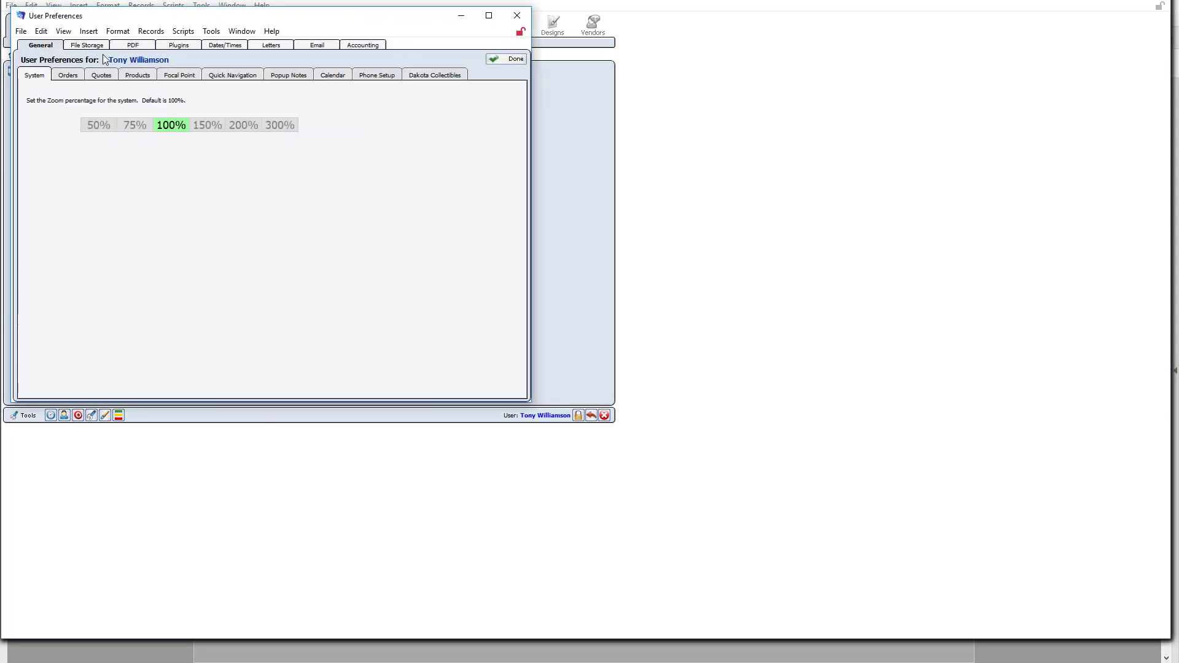
left_click(192, 127)
left_click(499, 61)
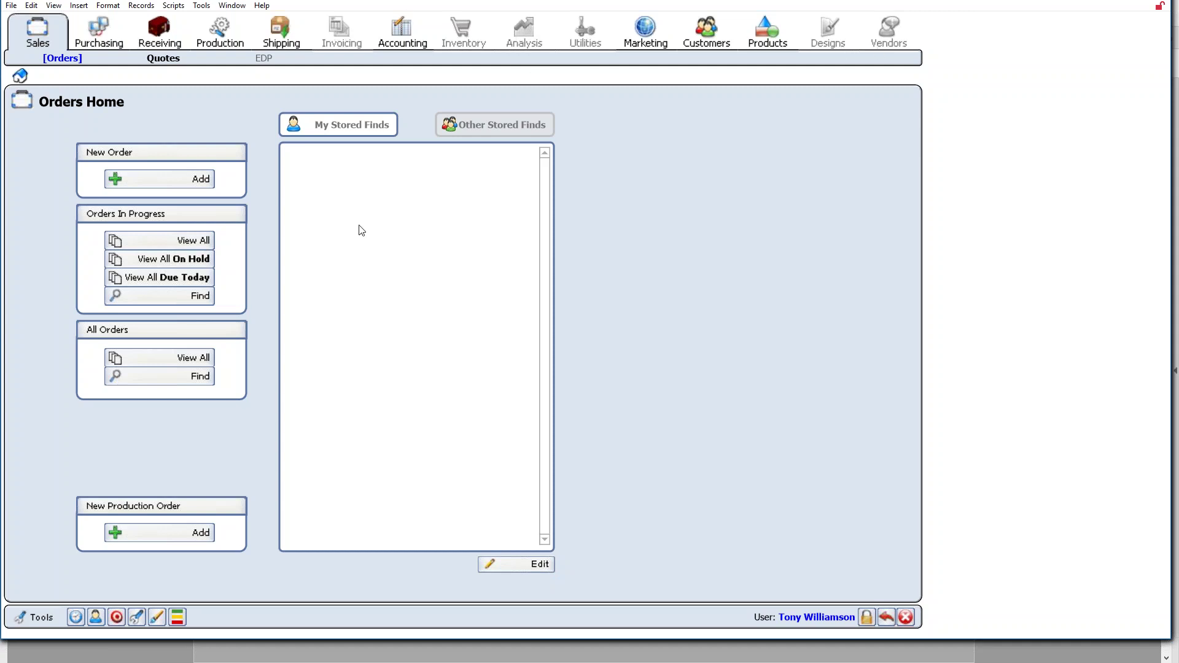
List all orders in progress for the restricted user, then return to Orders Home
left_click(175, 242)
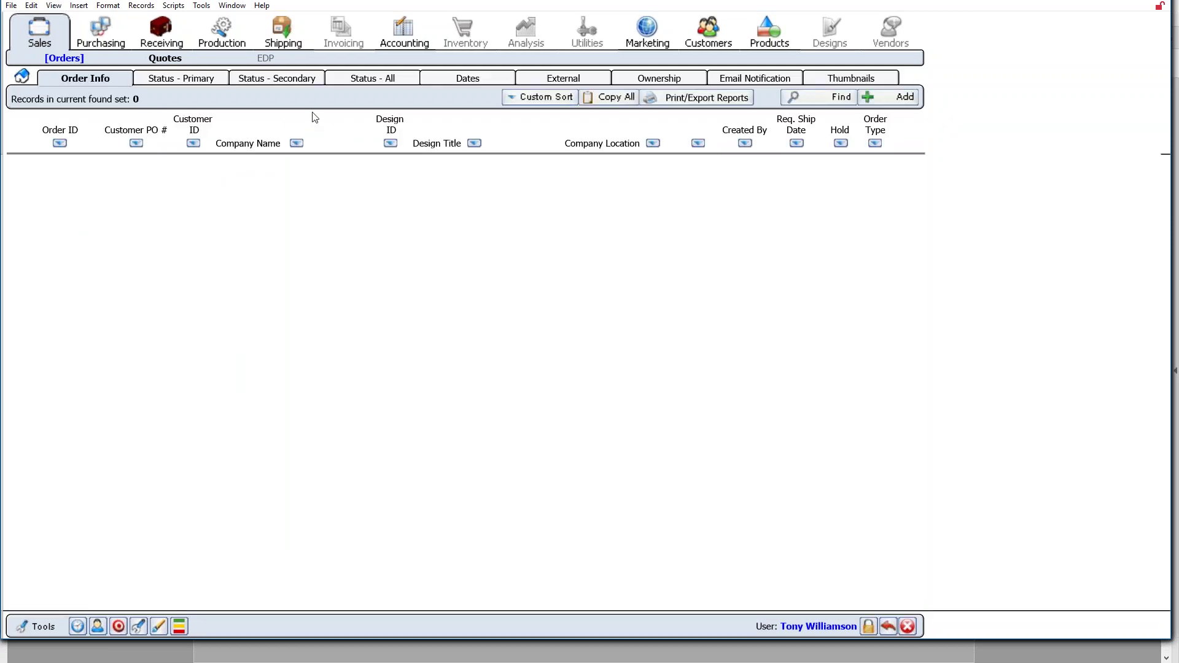
left_click(22, 76)
left_click(177, 242)
left_click(23, 77)
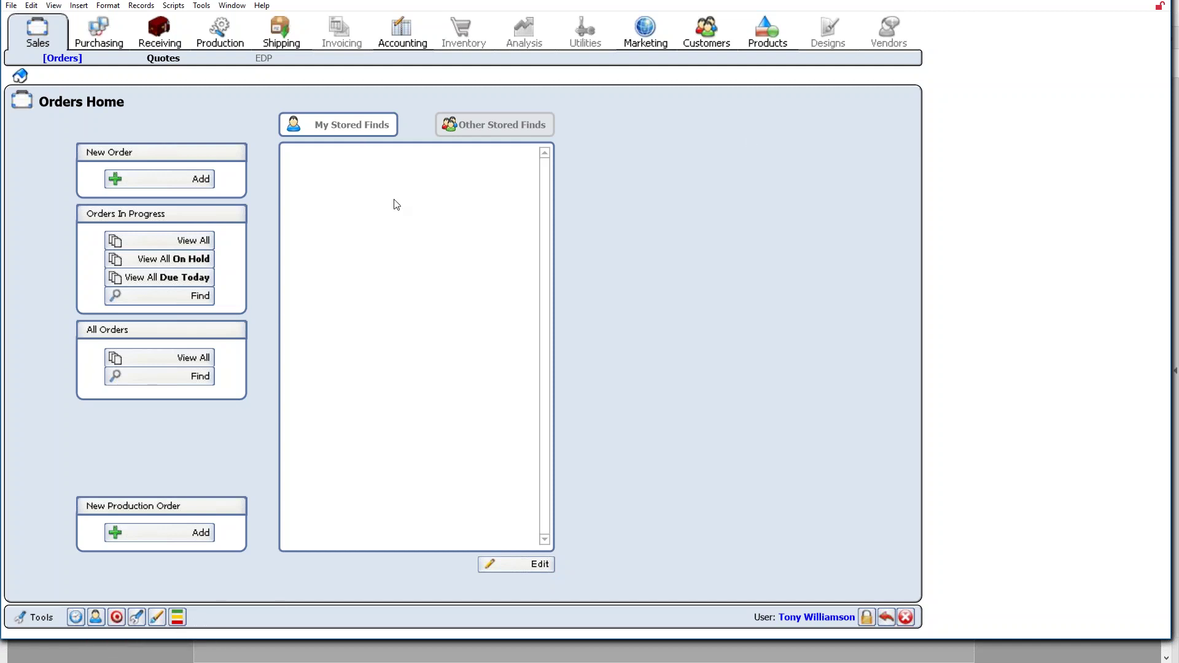
Log out the restricted user and log back in as the original full-access user with the account password
left_click(887, 617)
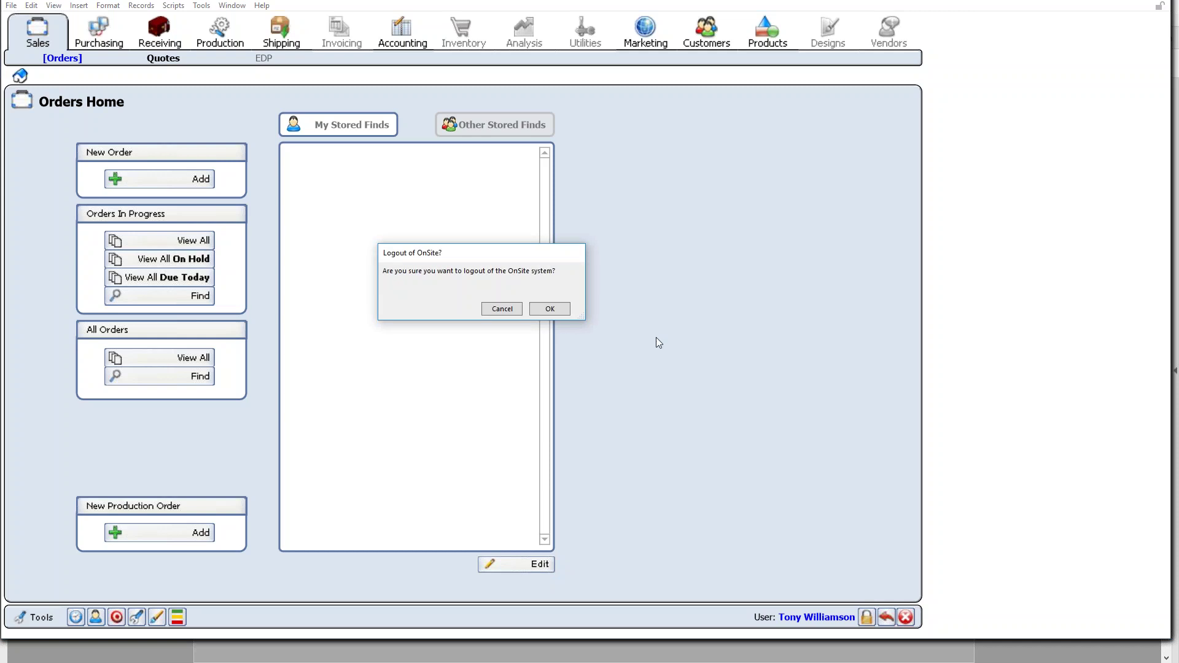
left_click(566, 309)
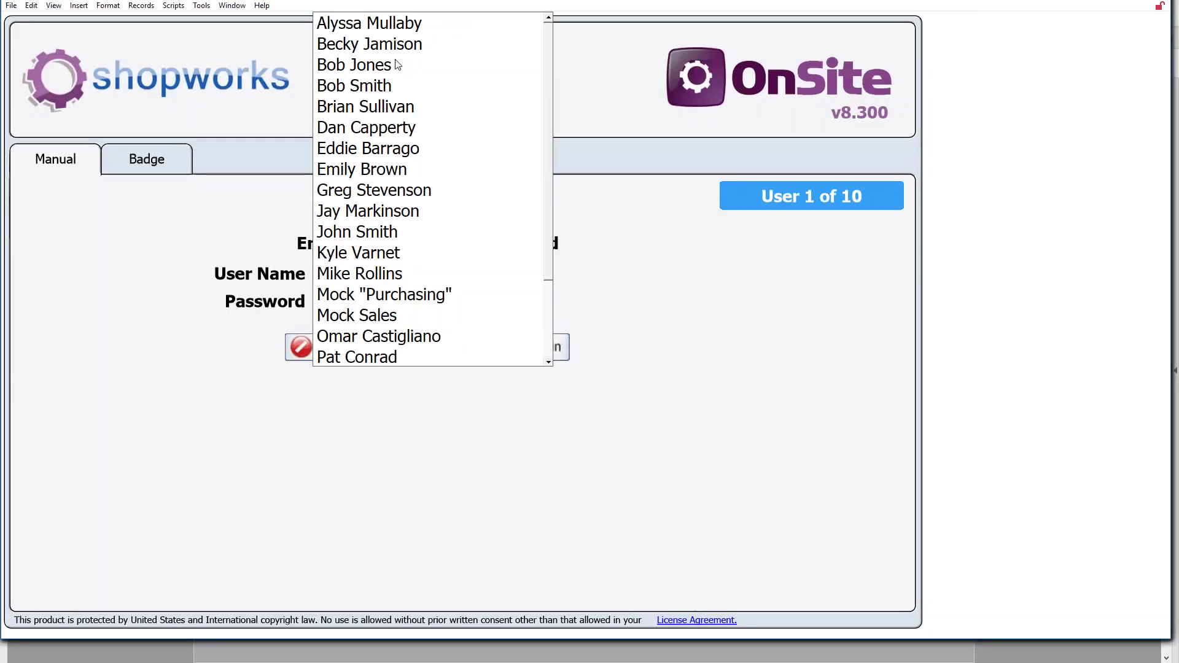
left_click(423, 211)
type("********")
left_click(525, 360)
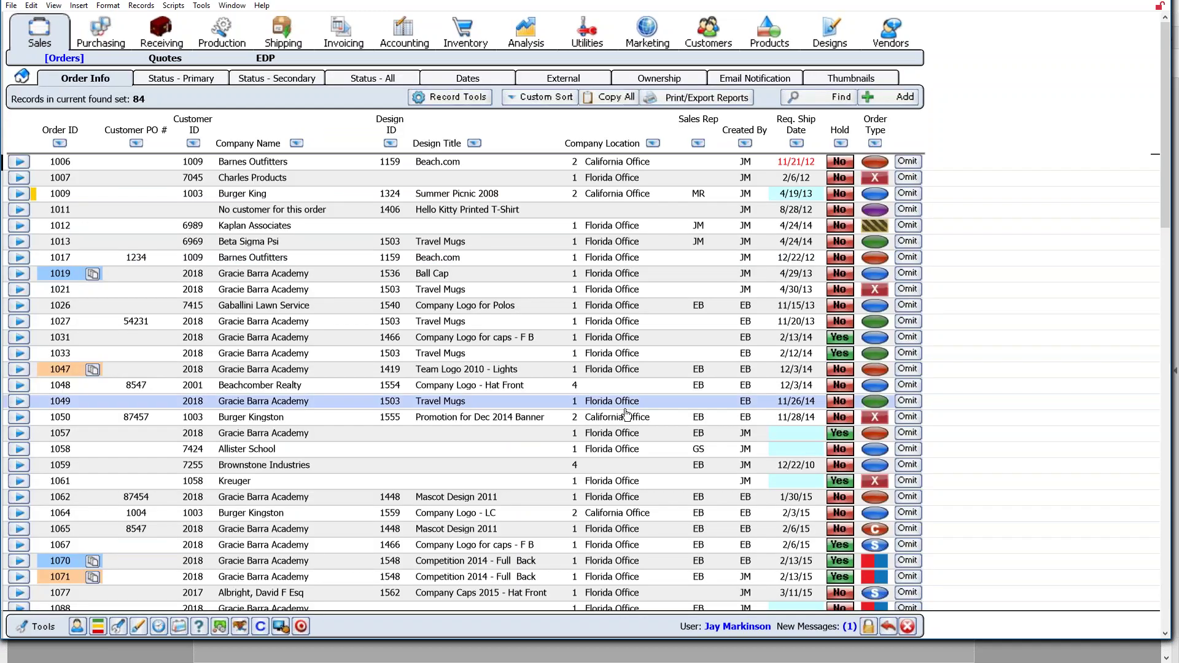
Open the DC Special Olympics order with the 4/15/18 ship date and bring up the internal message inbox
scroll(626, 415, "down", 15)
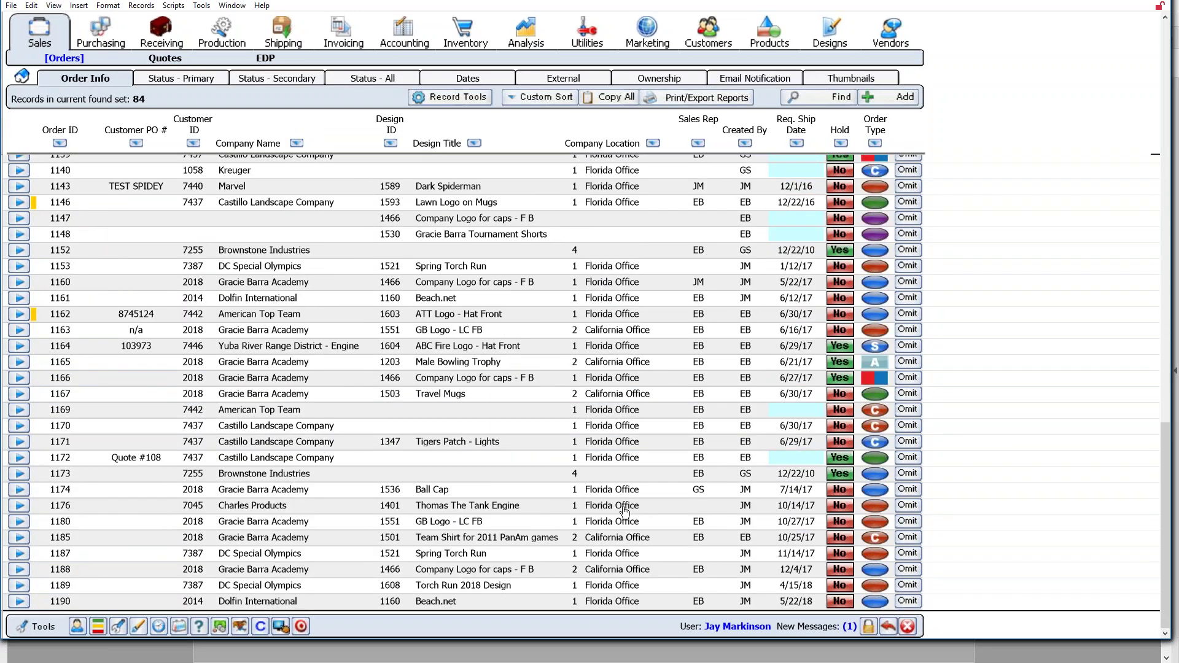
left_click(369, 590)
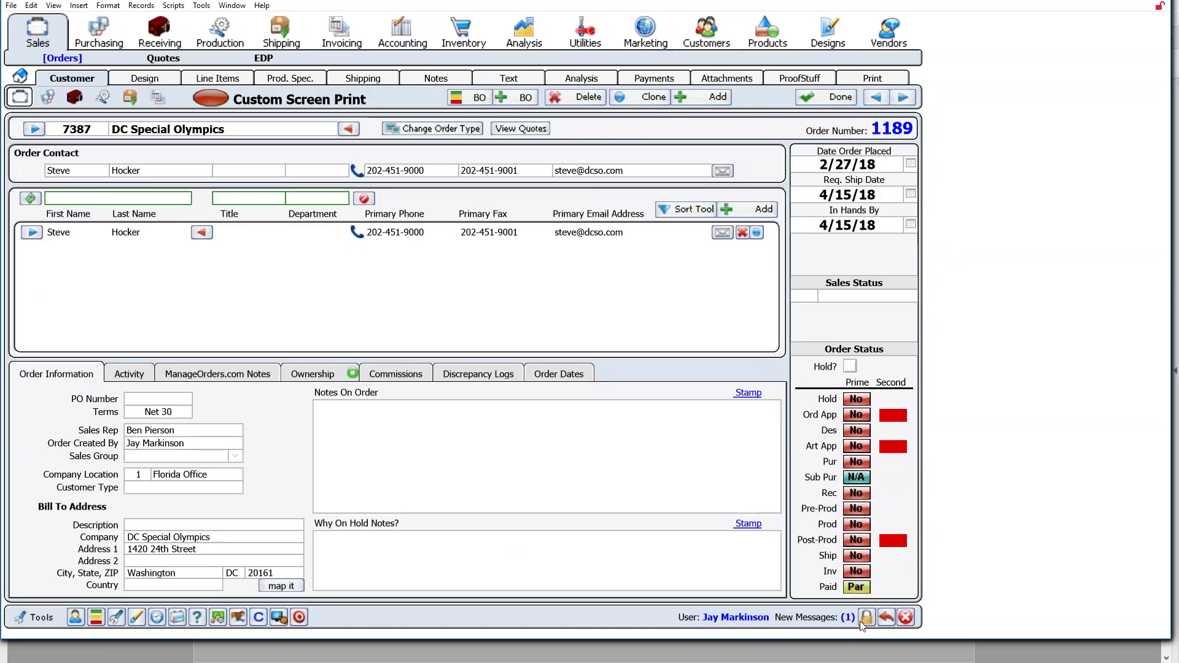
left_click(299, 618)
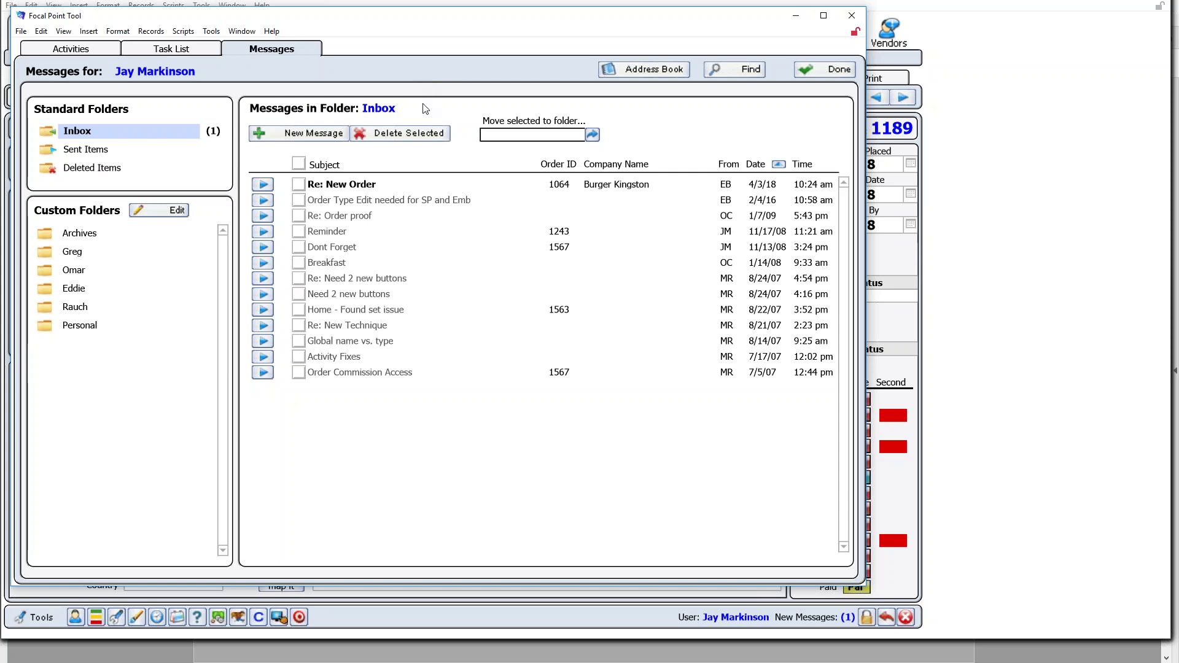
Start a new internal message linked to the open DC Special Olympics order and pick the last listed user as recipient
left_click(320, 133)
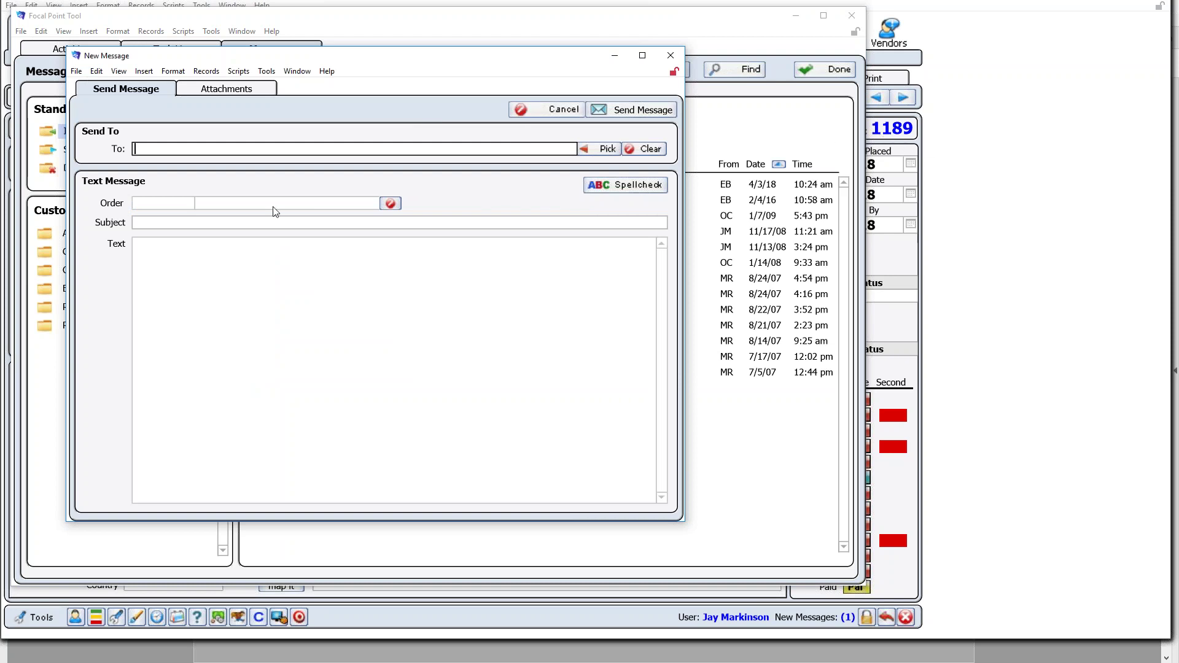
left_click(168, 204)
type("1189")
key("Tab")
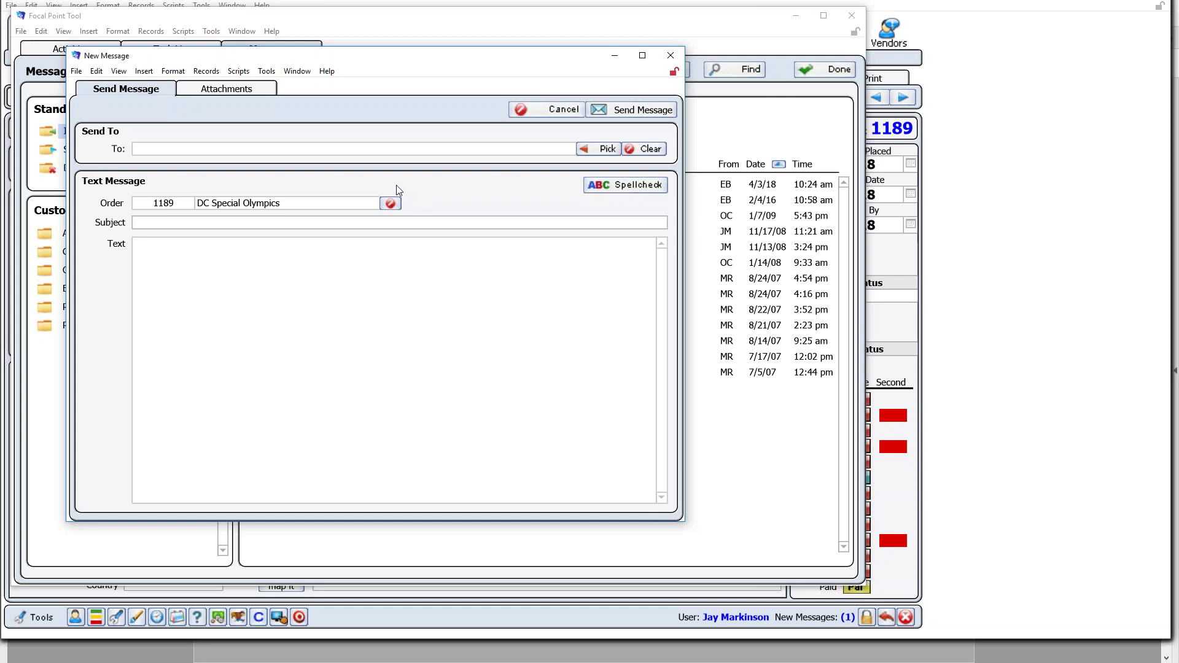
left_click(600, 149)
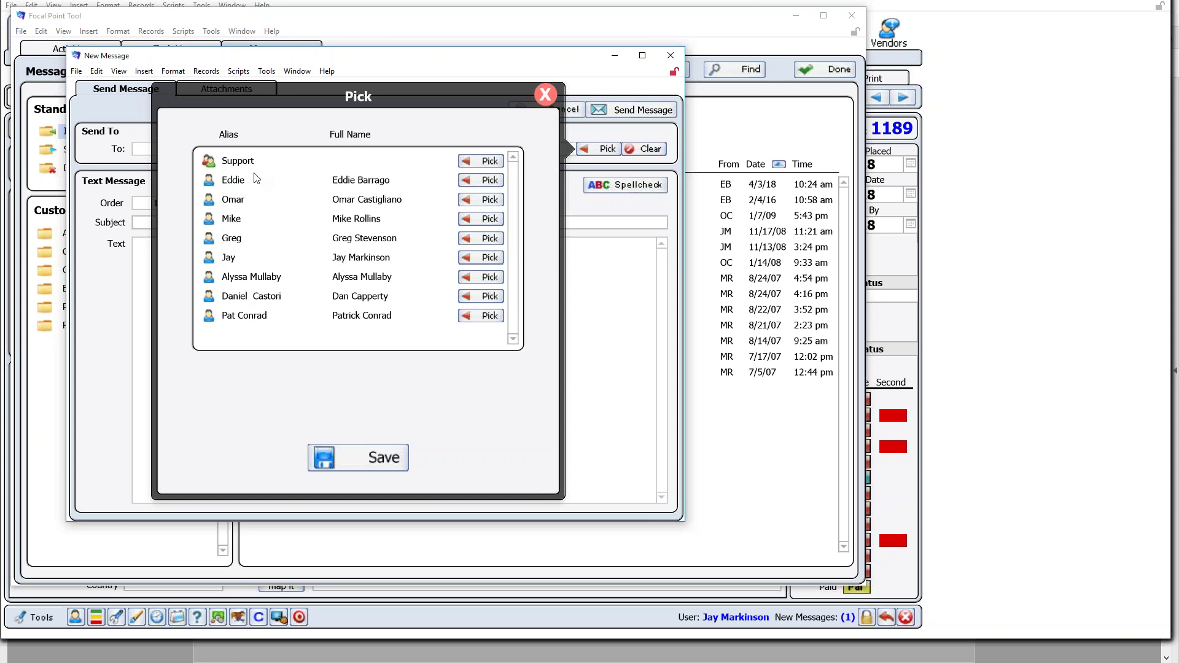
left_click(488, 318)
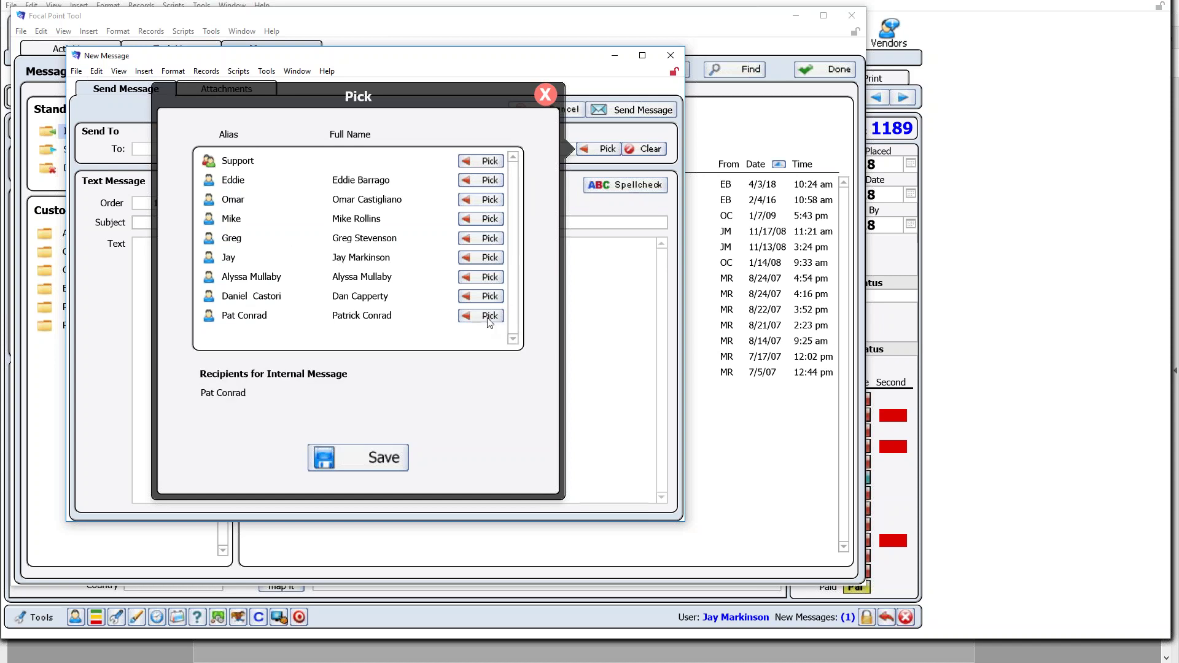
left_click(410, 458)
Give the message the subject "Regarding Artwork" and write the recipient's first name, a blank line and "See enclosed from the customer."
left_click(234, 223)
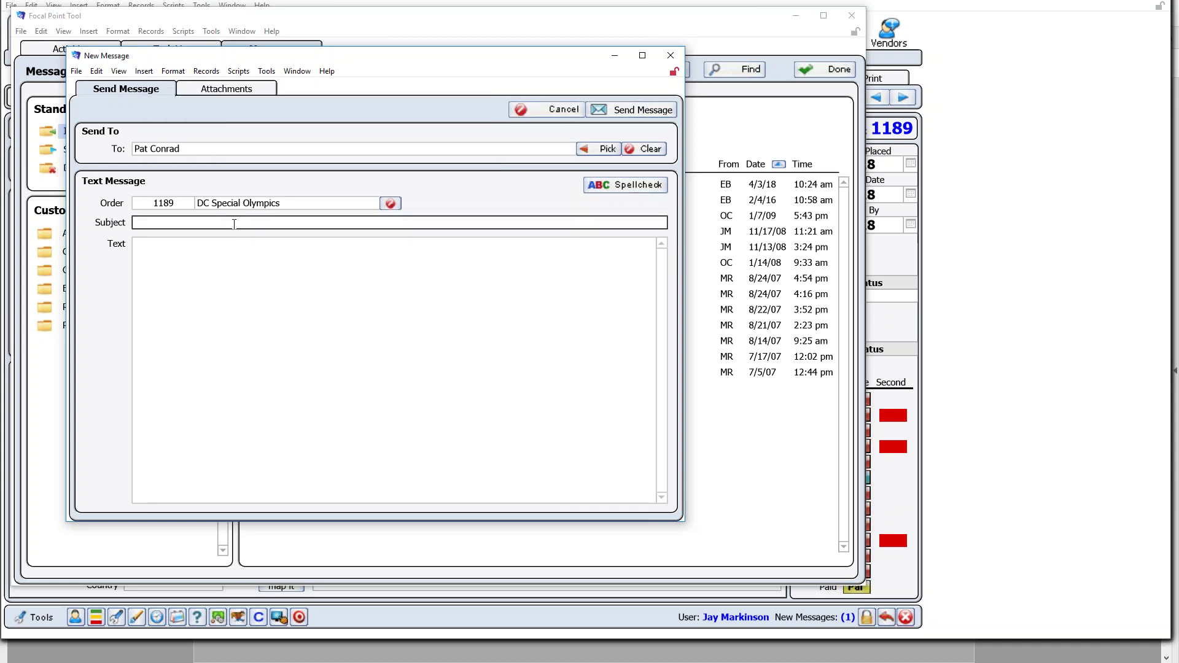
type("Regarding Artwork")
left_click(240, 291)
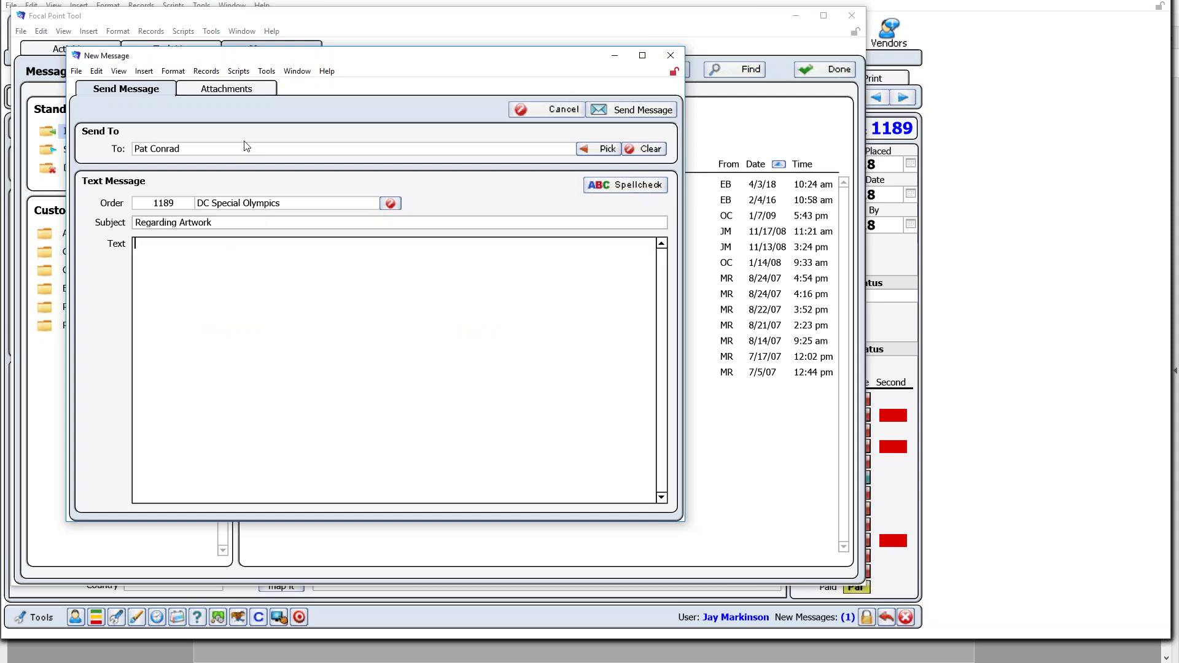
type("Pat,")
key("Return")
type("See enclosed fromthe customer.")
left_click(206, 254)
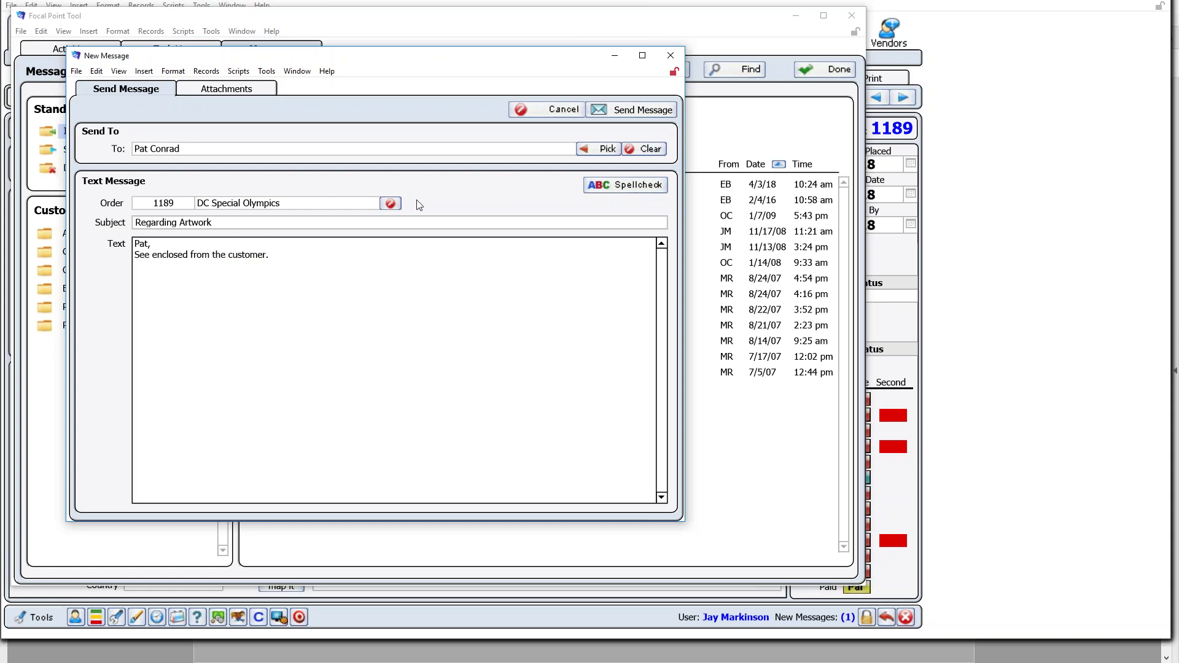
left_click(465, 191)
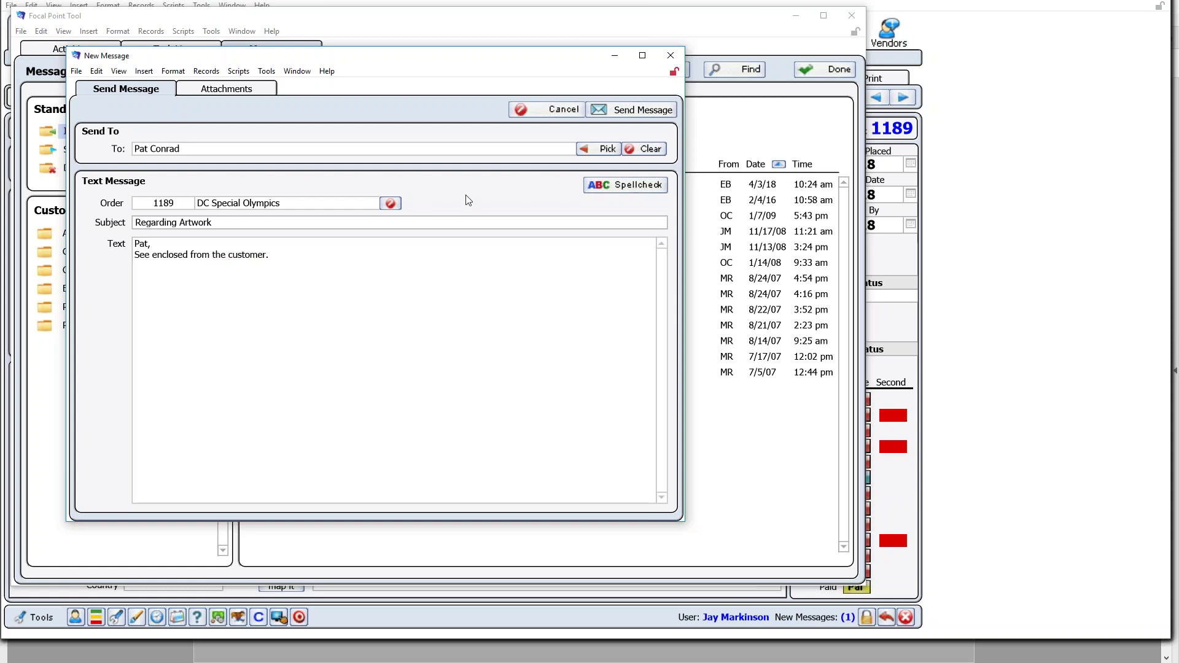
left_click(235, 246)
key("Return")
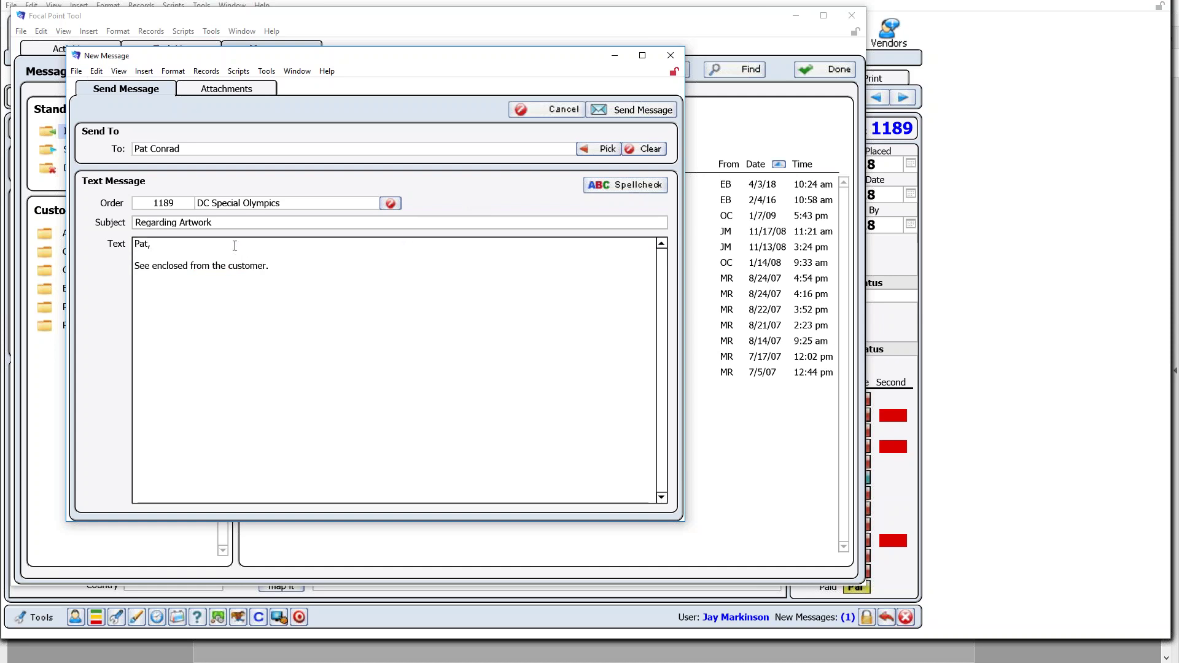
Attach the file TorchRun1.jpg to the message
left_click(226, 88)
left_click(433, 304)
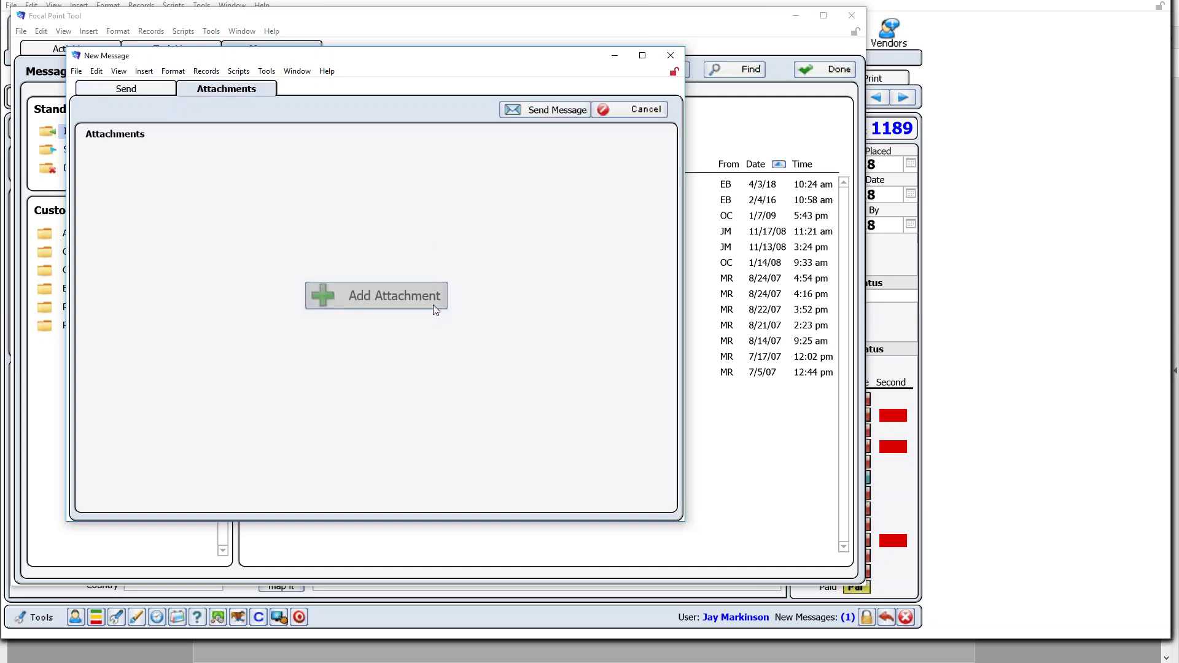
left_click(308, 102)
left_click(842, 532)
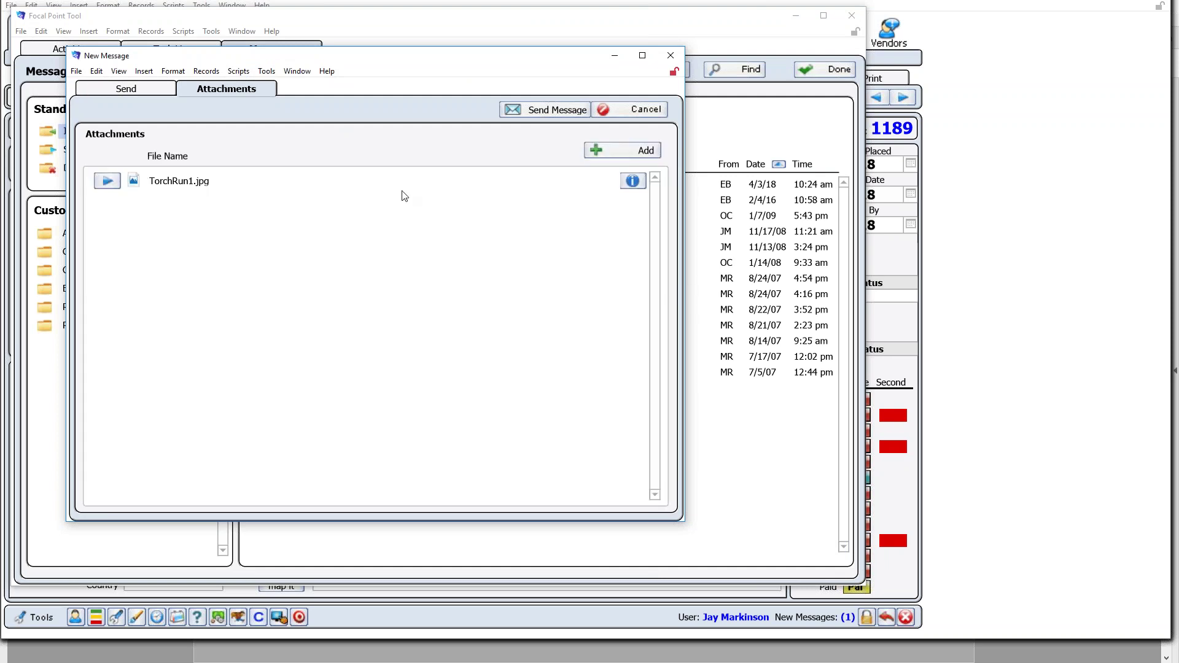
Send the artwork message and close the internal message inbox
left_click(128, 90)
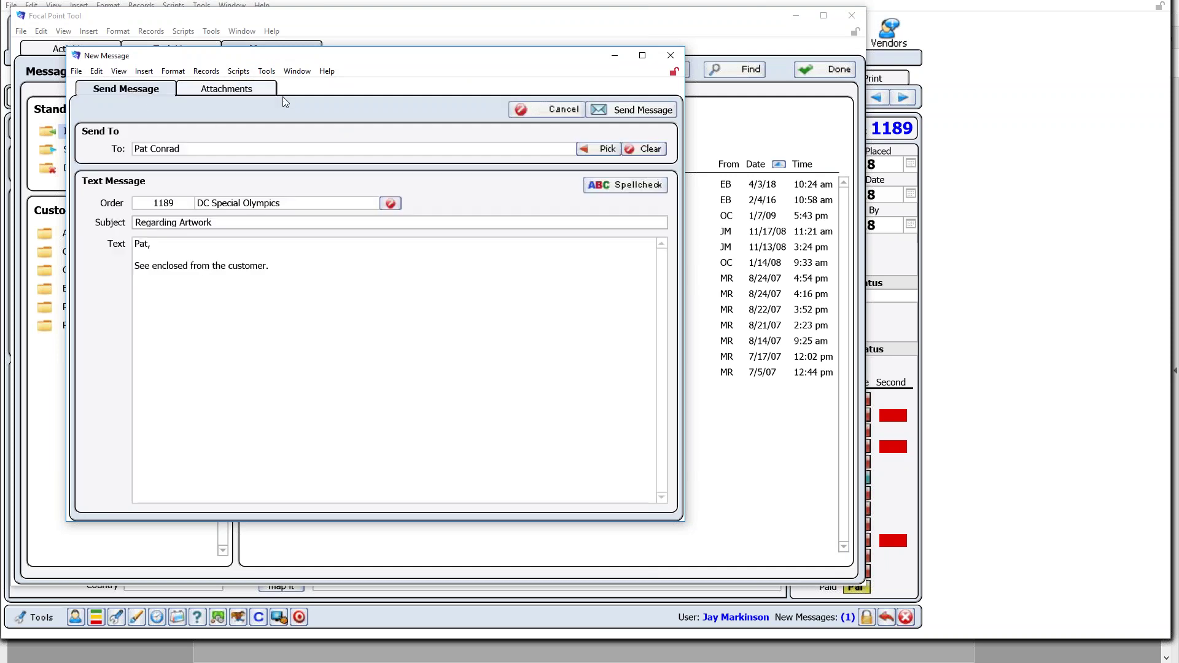
left_click(634, 110)
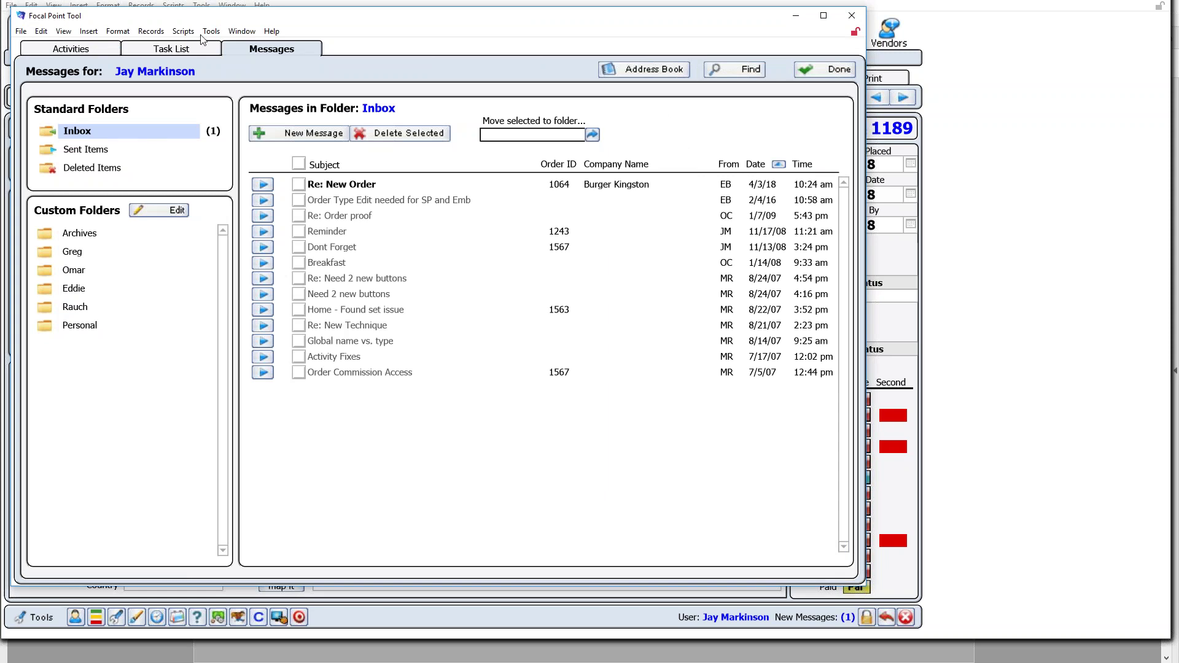
left_click(823, 72)
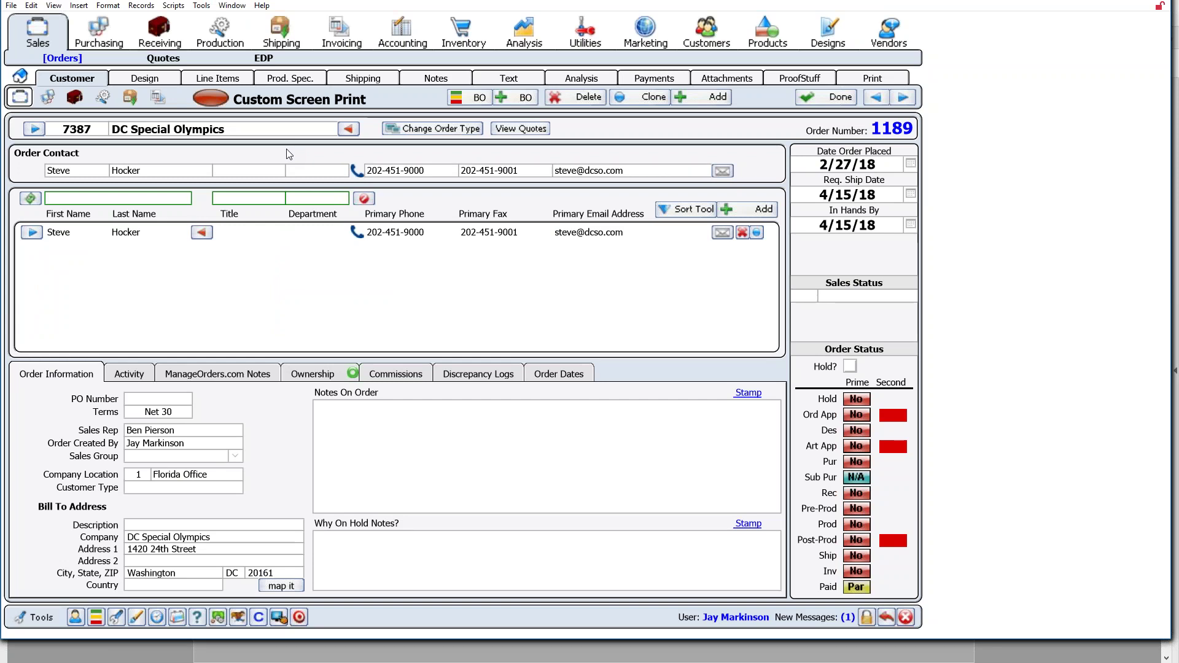
Examine the messages and activities logged in the notes of the DC Special Olympics order
left_click(436, 76)
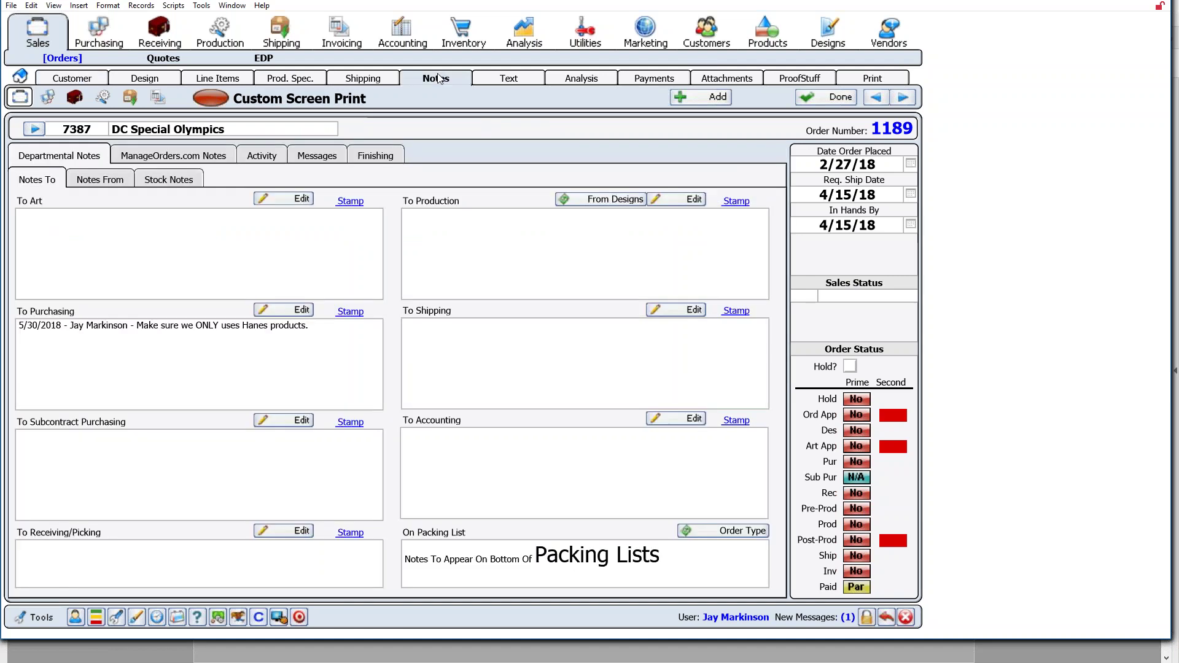
left_click(337, 161)
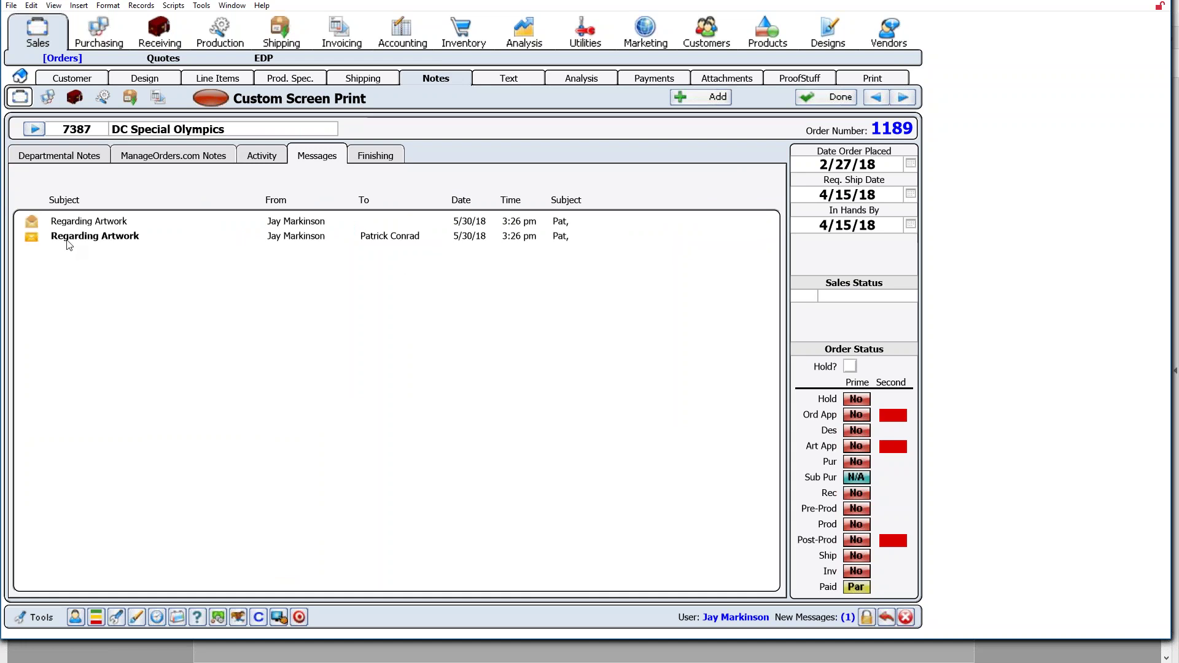
mouse_move(43, 244)
left_click(268, 159)
Add an Email - IC activity with the text "Pasted email" to the order from its customer details and save it
left_click(72, 83)
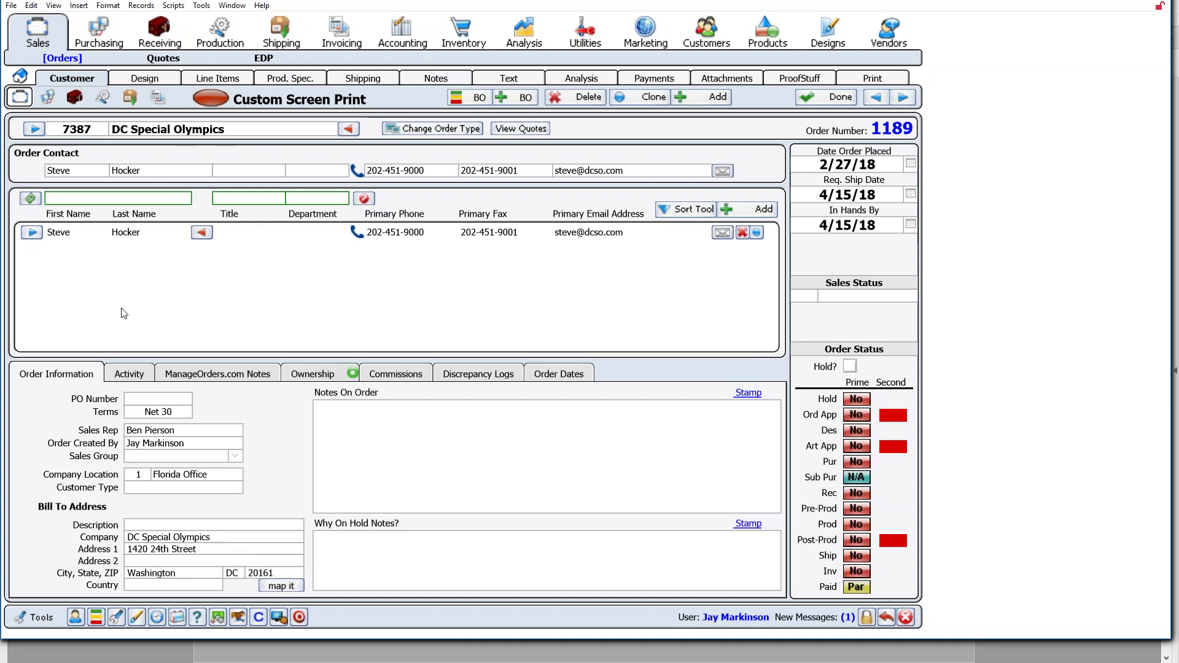
left_click(139, 373)
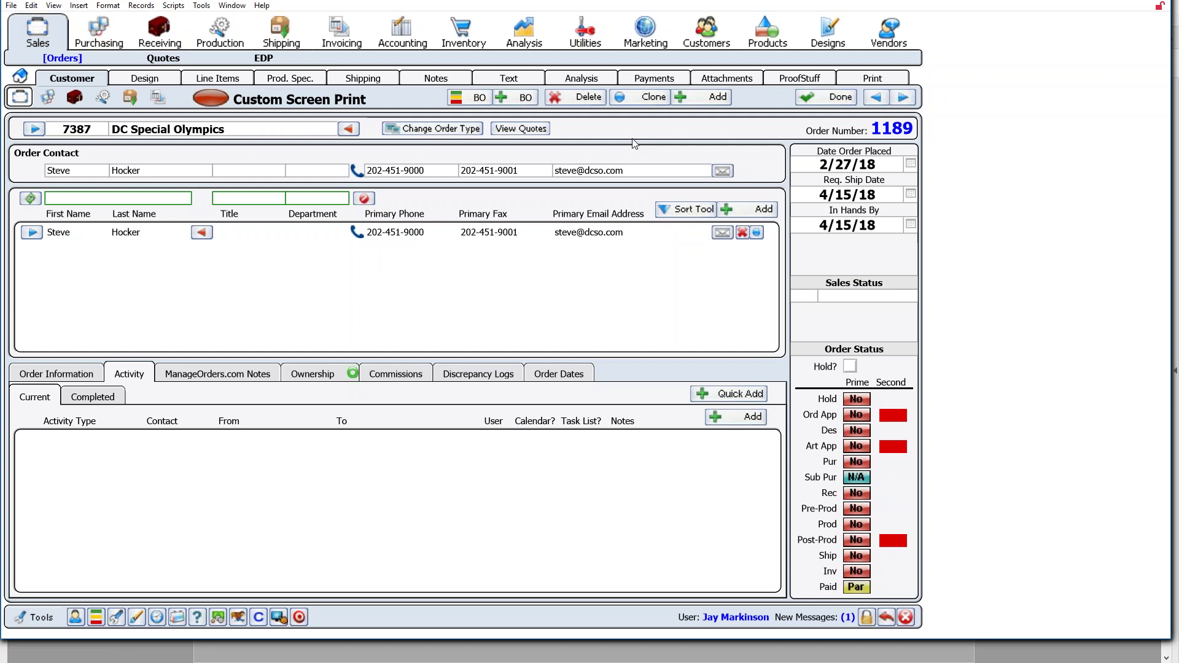
left_click(737, 416)
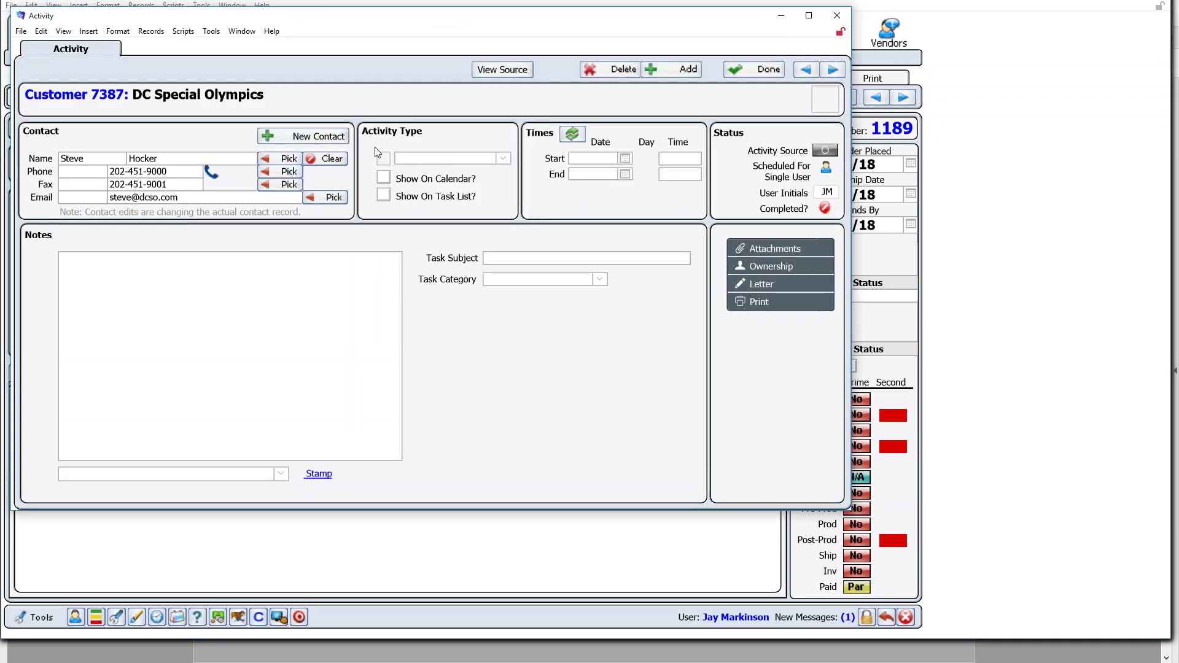
left_click(504, 160)
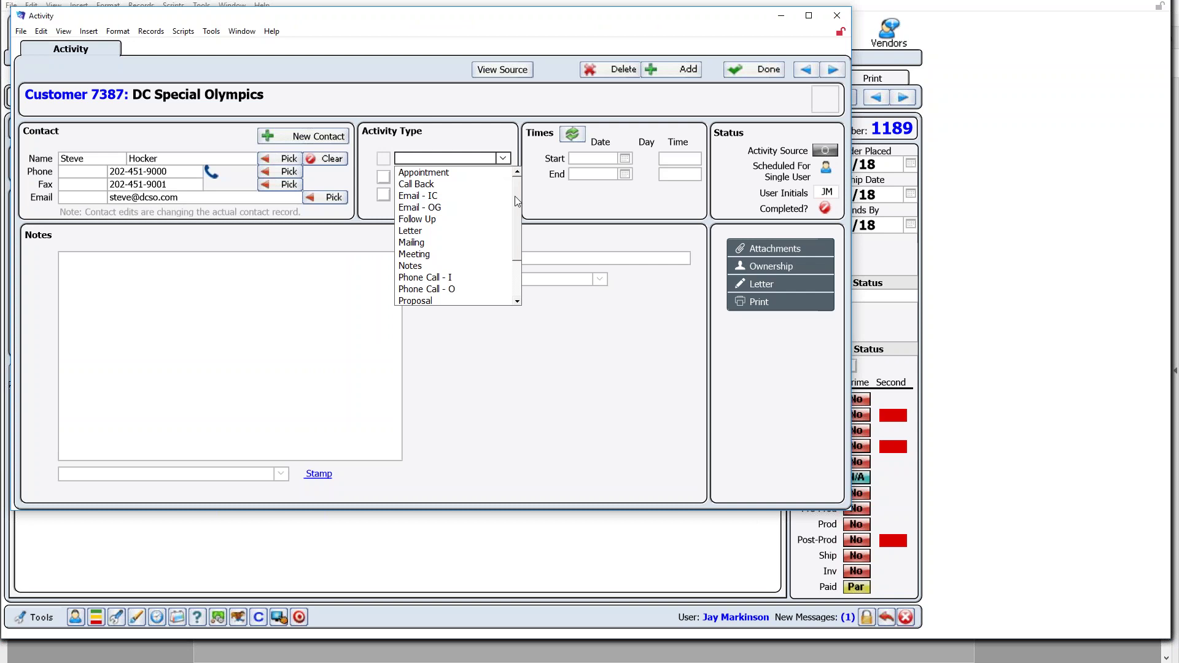
left_click(440, 197)
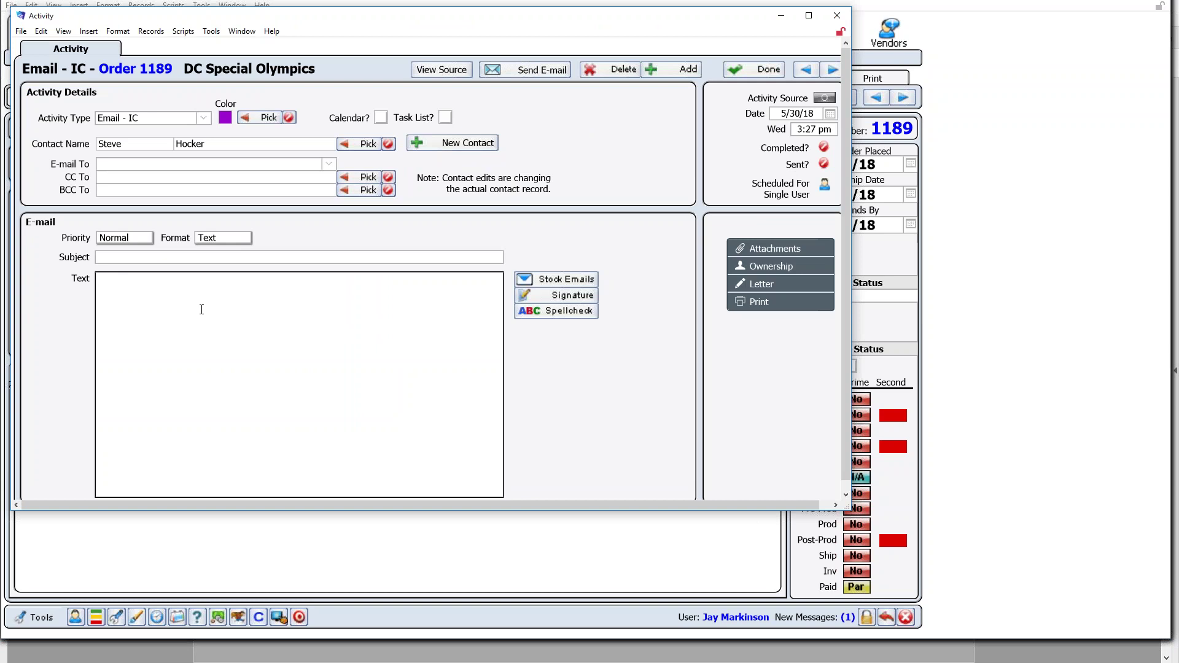
type("Pasted email")
left_click(566, 154)
left_click(766, 75)
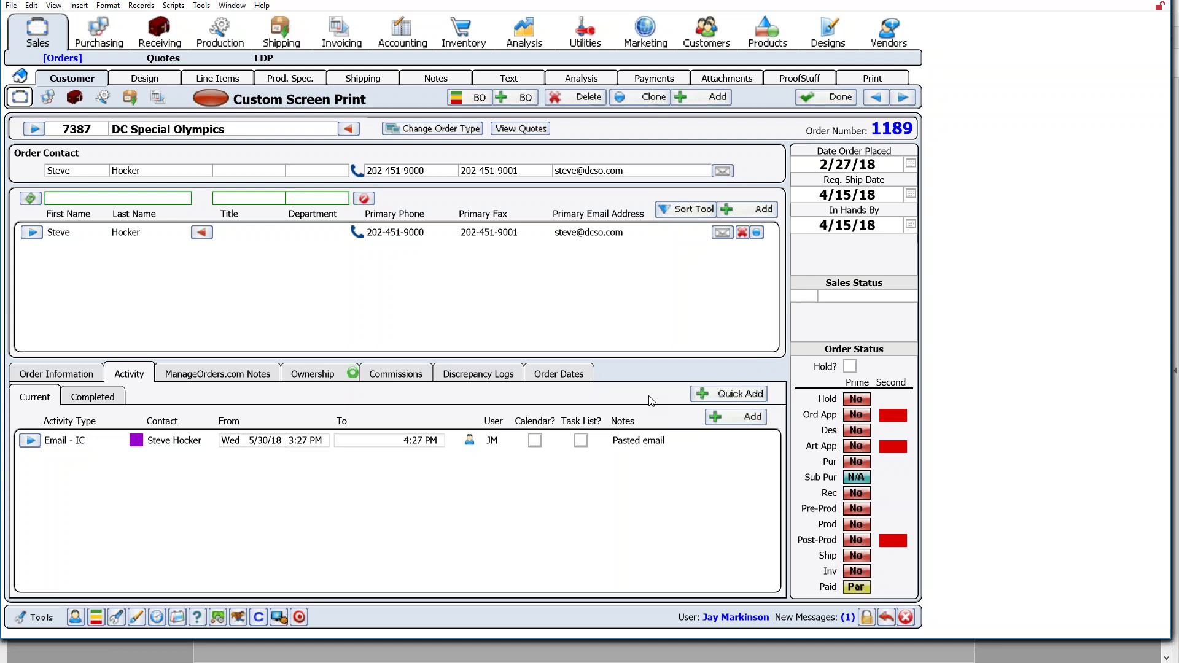
Add a Follow Up activity to the order with the note "Follow up with customer to make sure order went well."
left_click(732, 416)
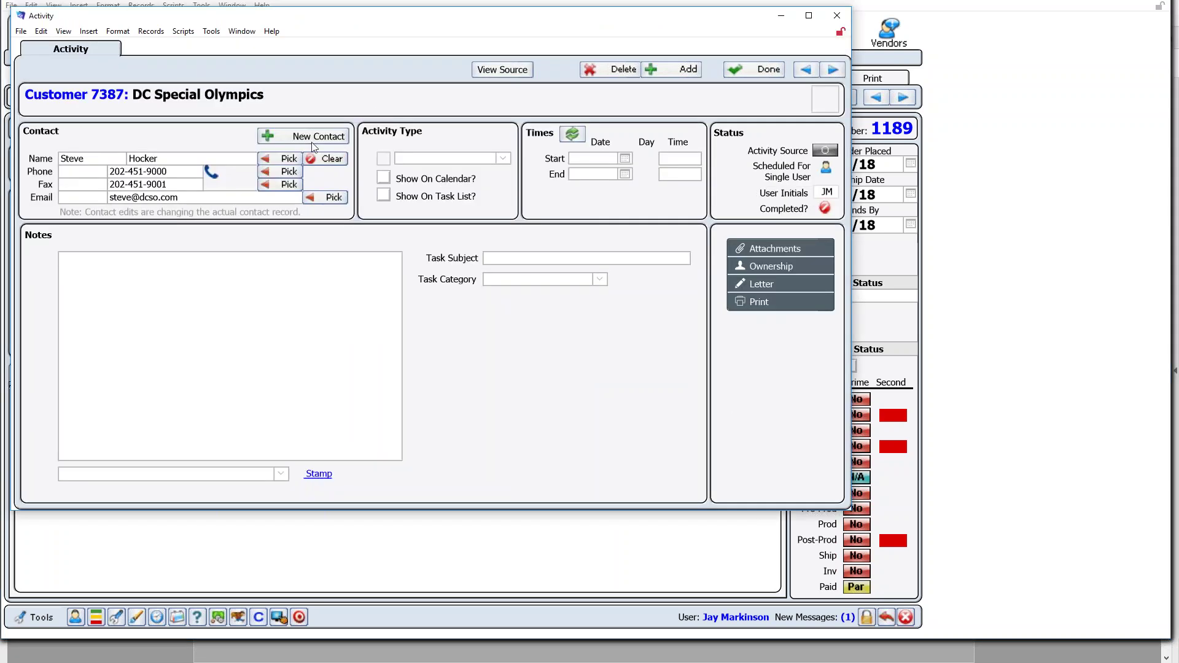
left_click(505, 160)
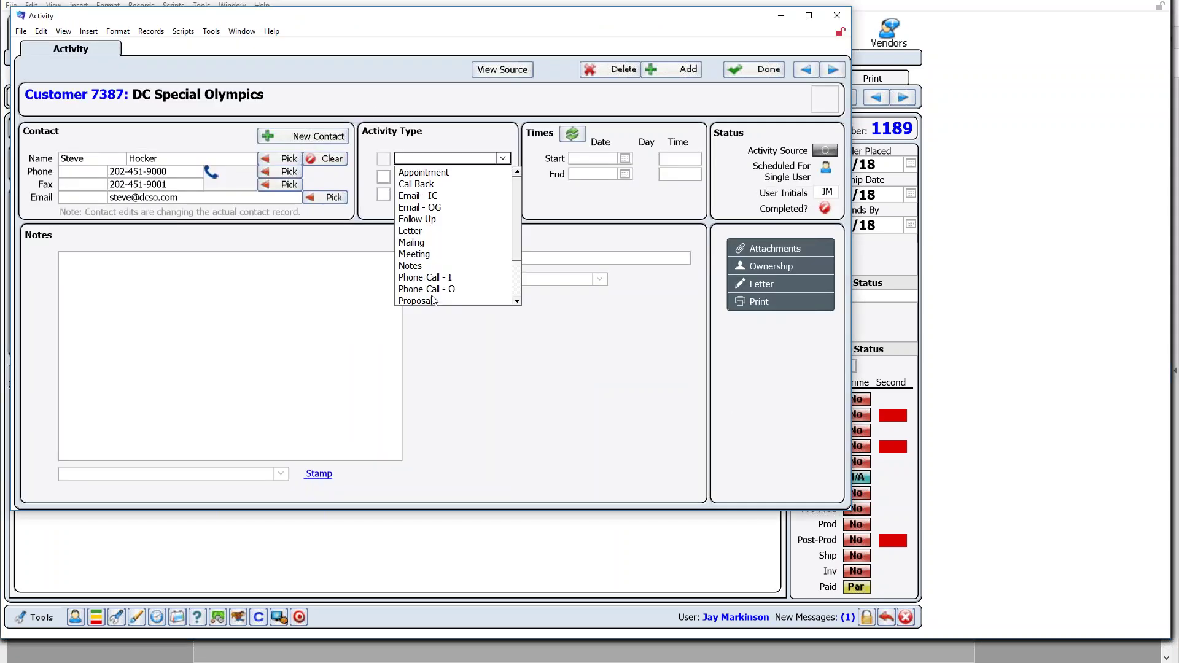
left_click(443, 220)
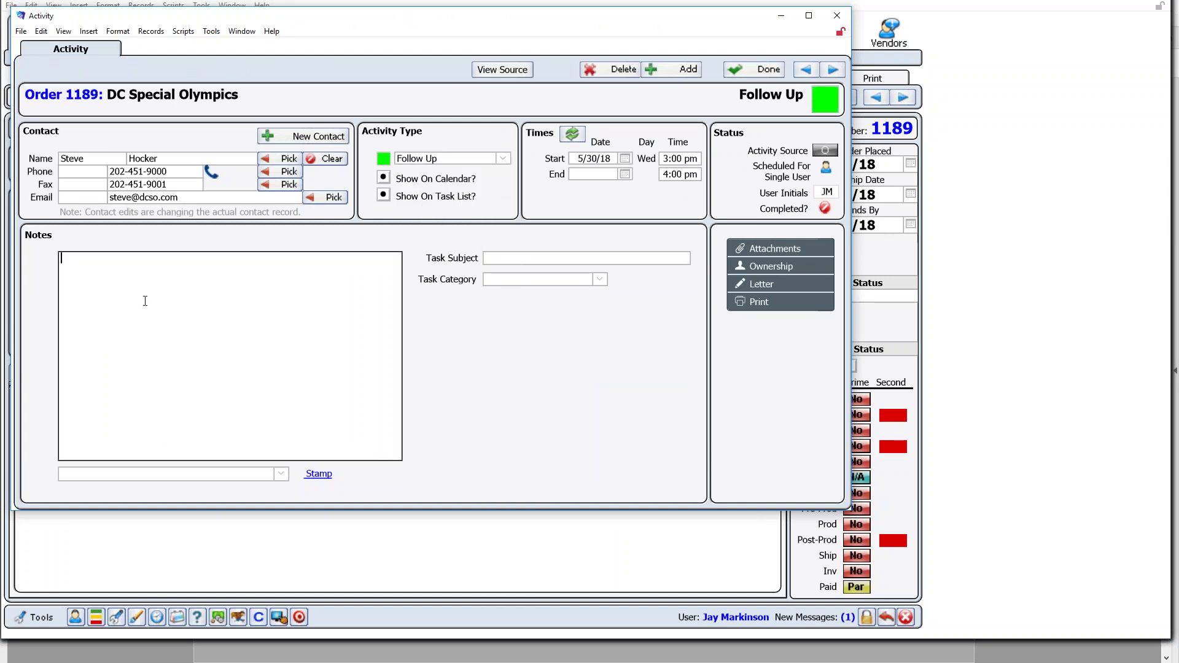
type("Follow up with customer to make sure order went well.")
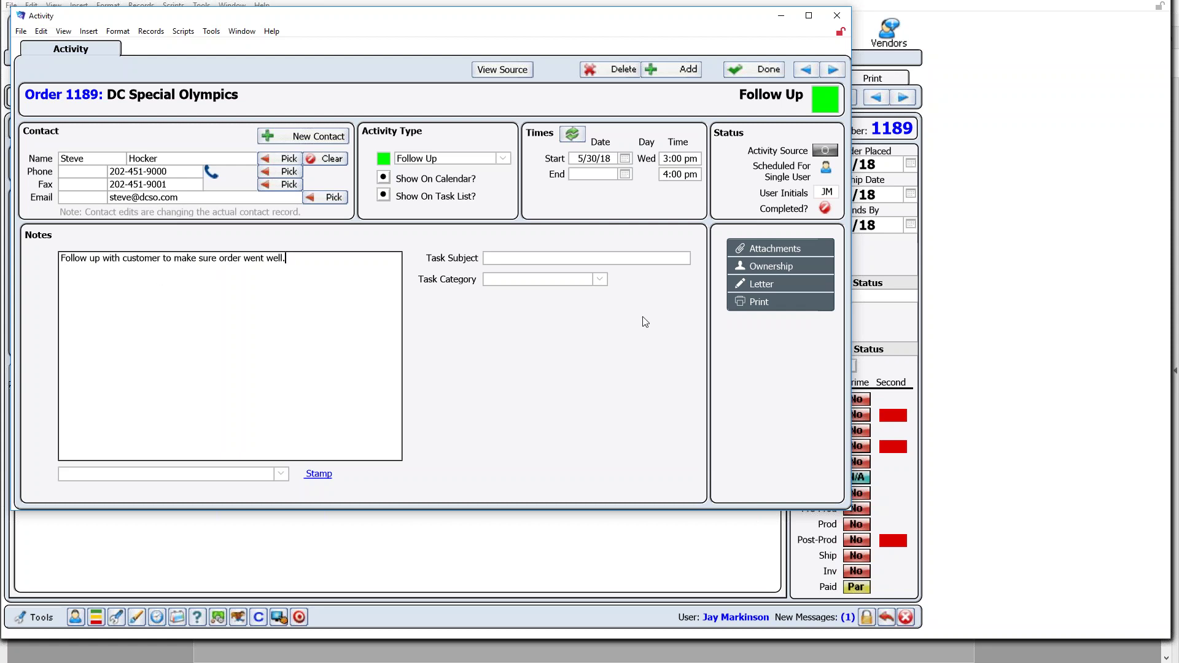
Set the follow-up activity's start date to 6/22/18 and save the activity
left_click(625, 158)
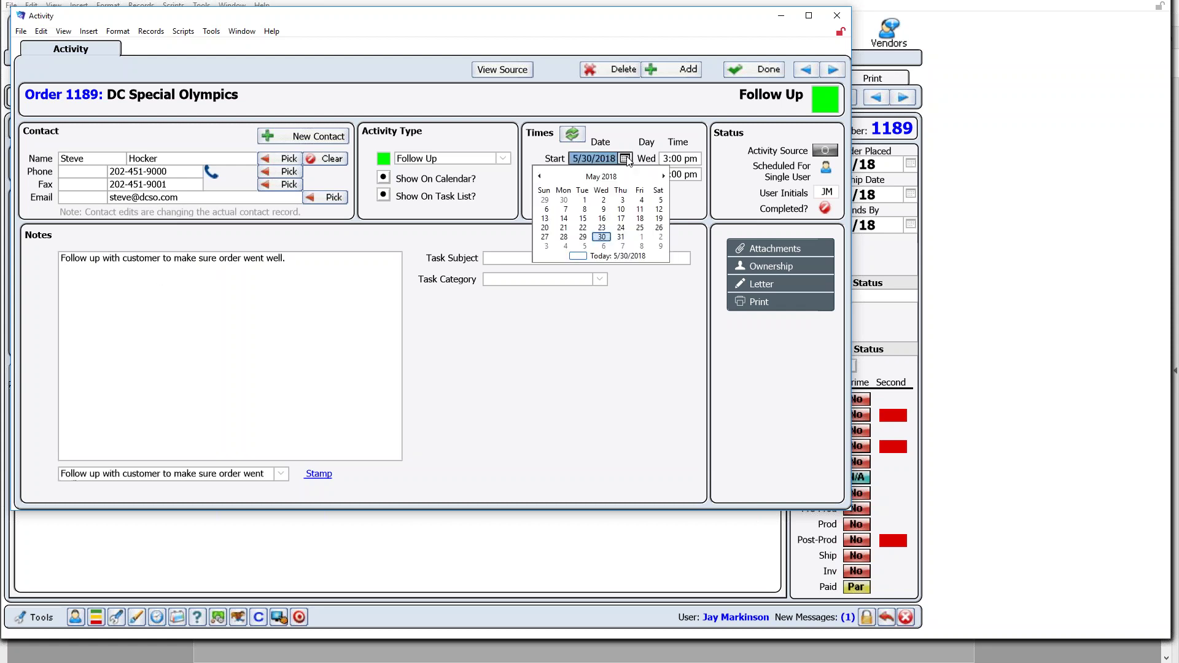
left_click(664, 177)
left_click(640, 228)
left_click(521, 125)
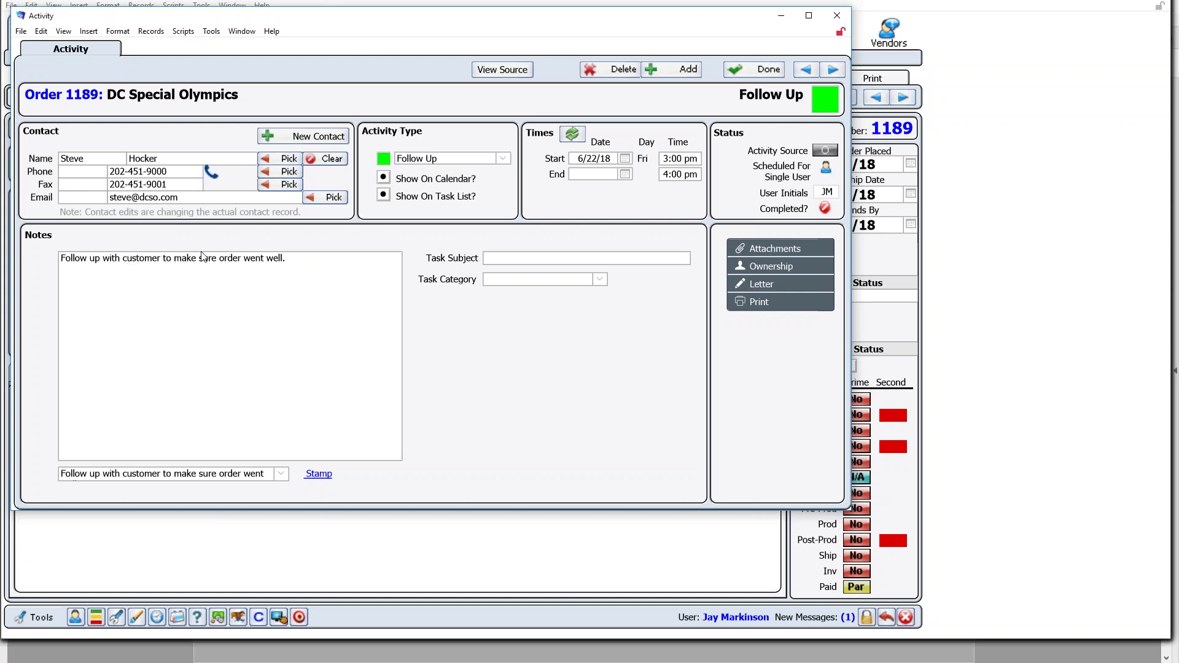
left_click(771, 69)
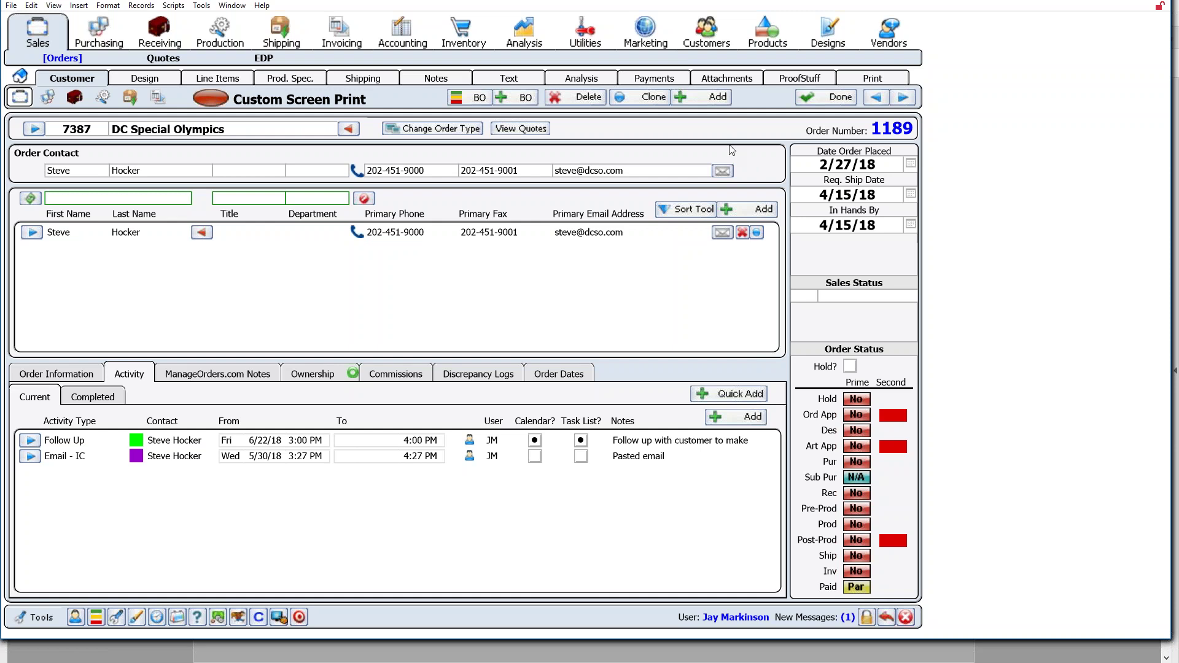
Review the order's departmental note to Purchasing, close the order and return to the Orders home screen
left_click(428, 76)
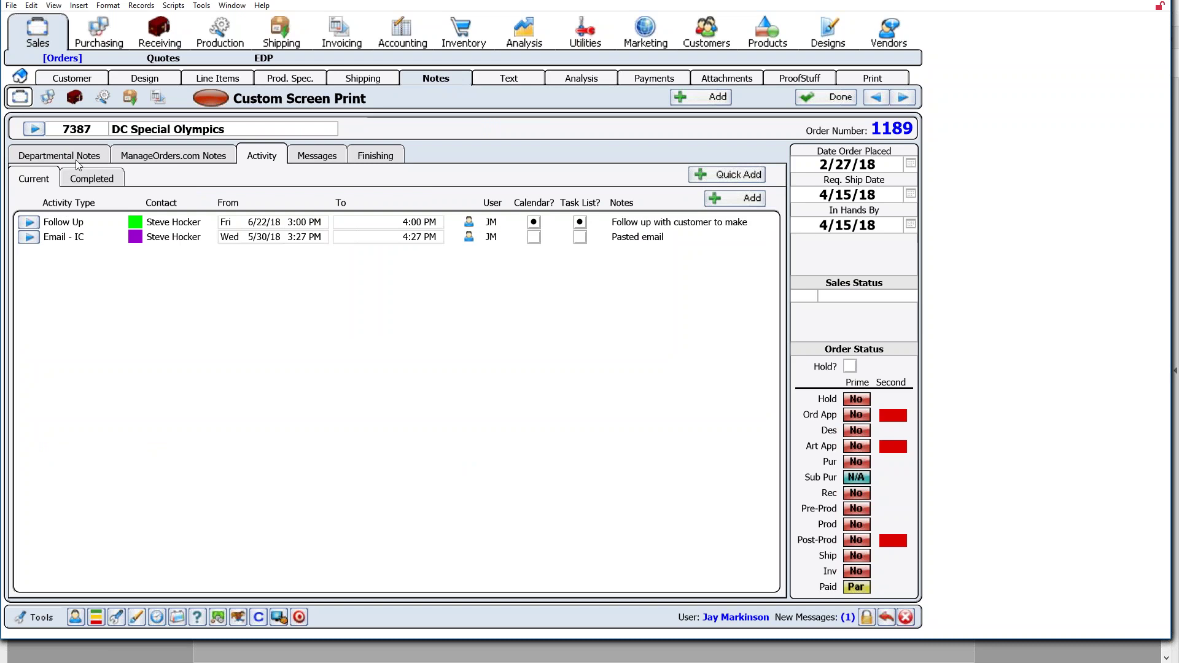
left_click(79, 159)
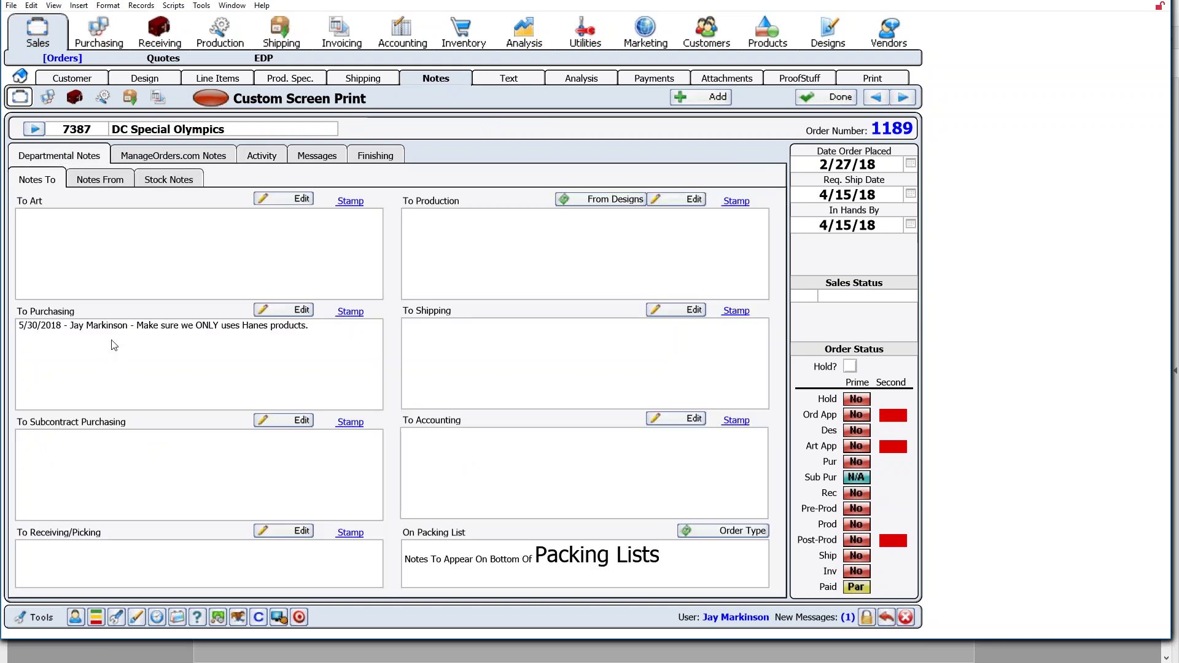
left_click(243, 335)
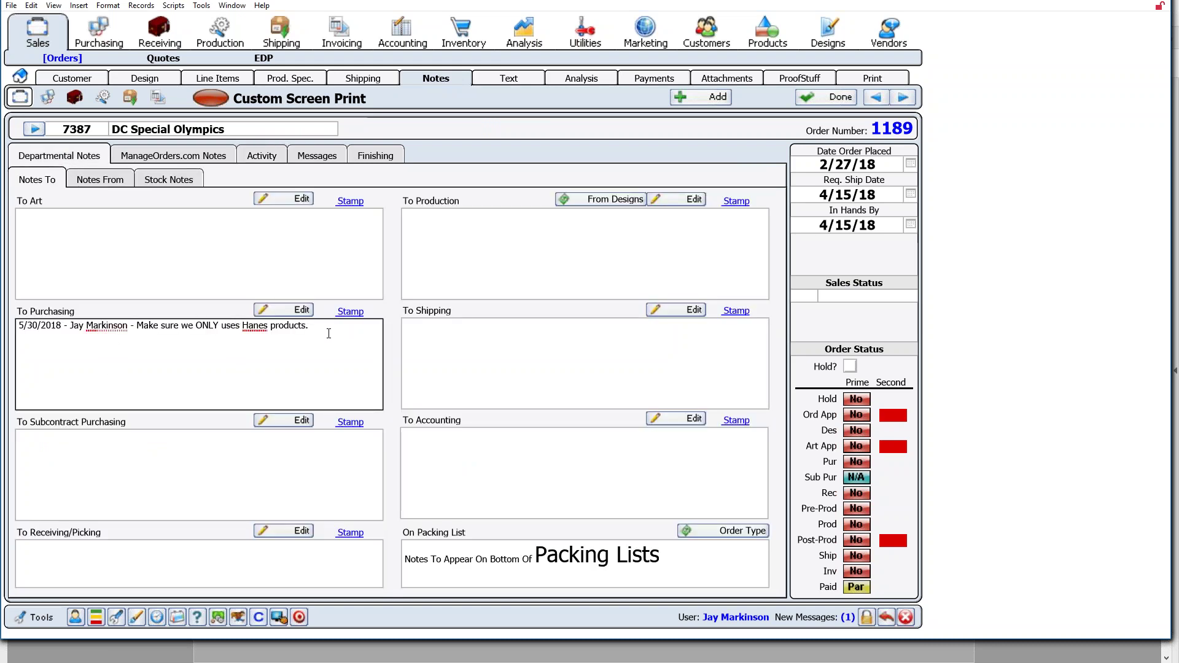
left_click(477, 176)
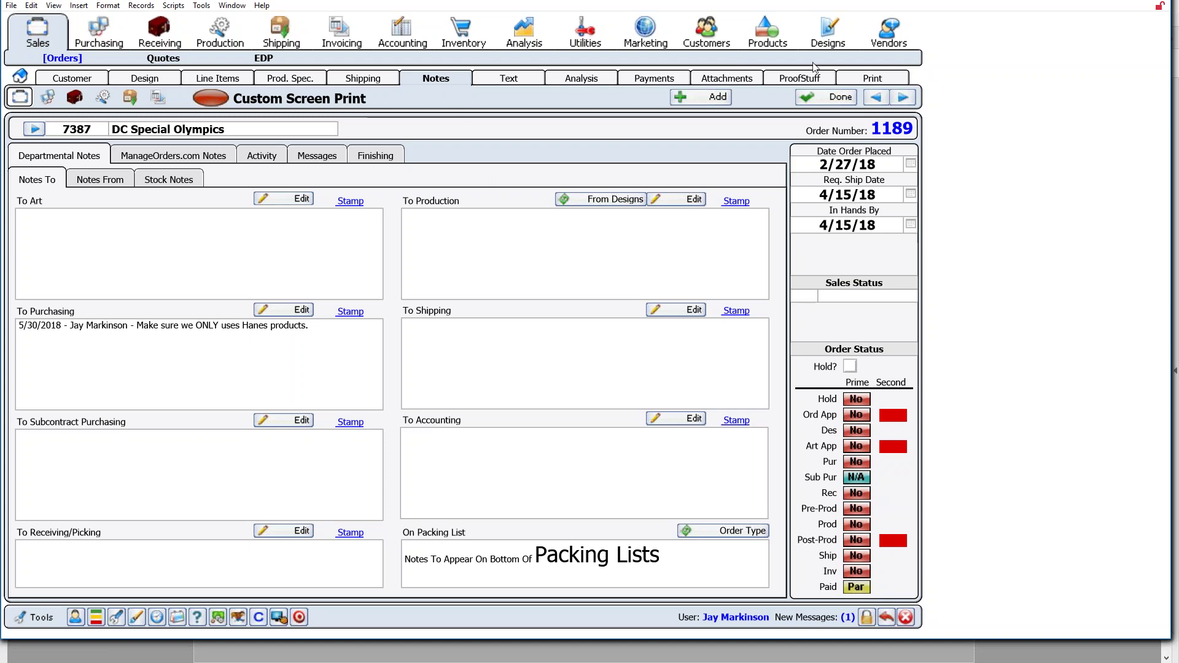
left_click(823, 99)
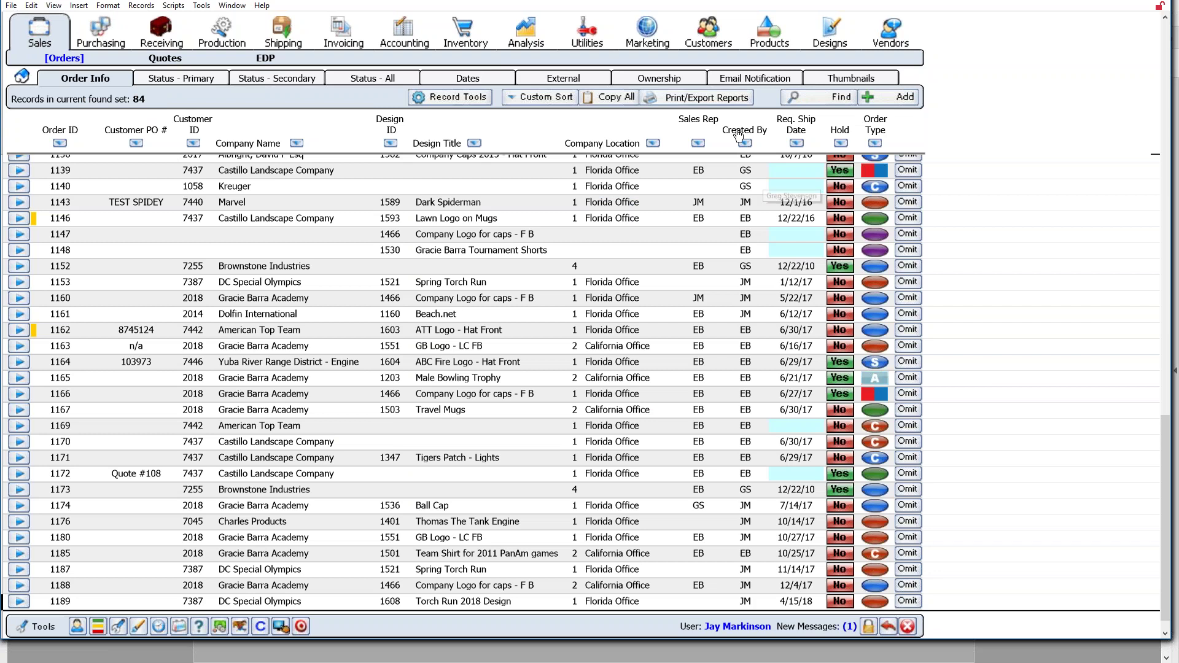
left_click(20, 77)
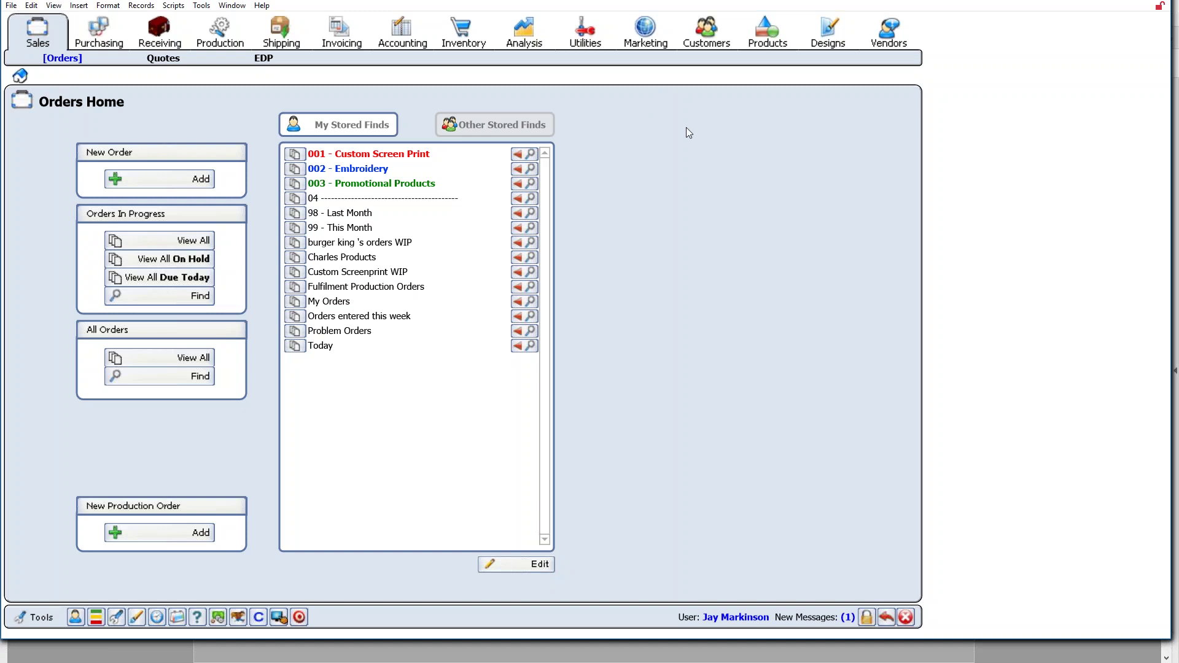
View the home screens of the Marketing, Customers, Products and Designs modules in turn
left_click(645, 35)
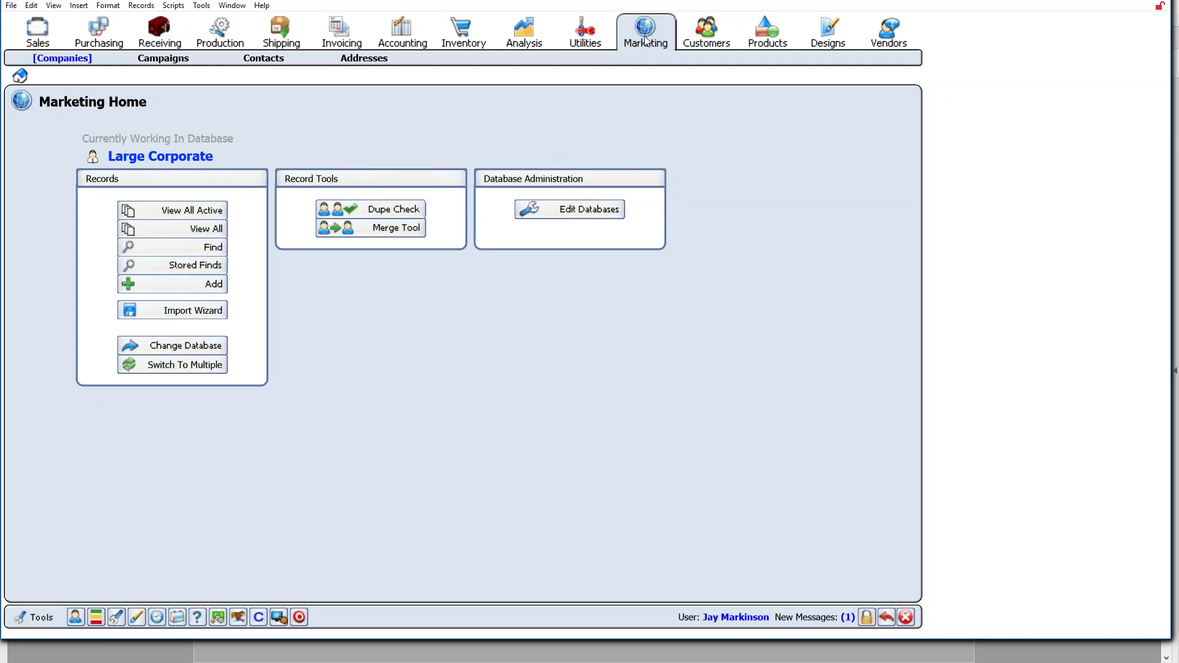
left_click(713, 31)
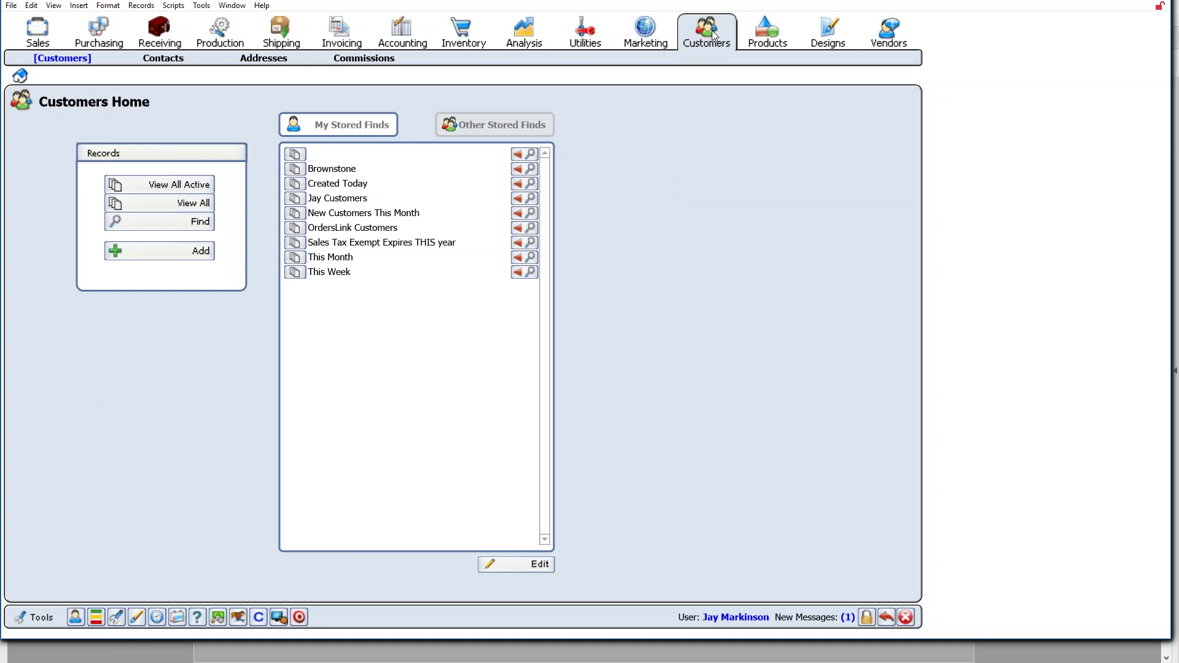
left_click(783, 43)
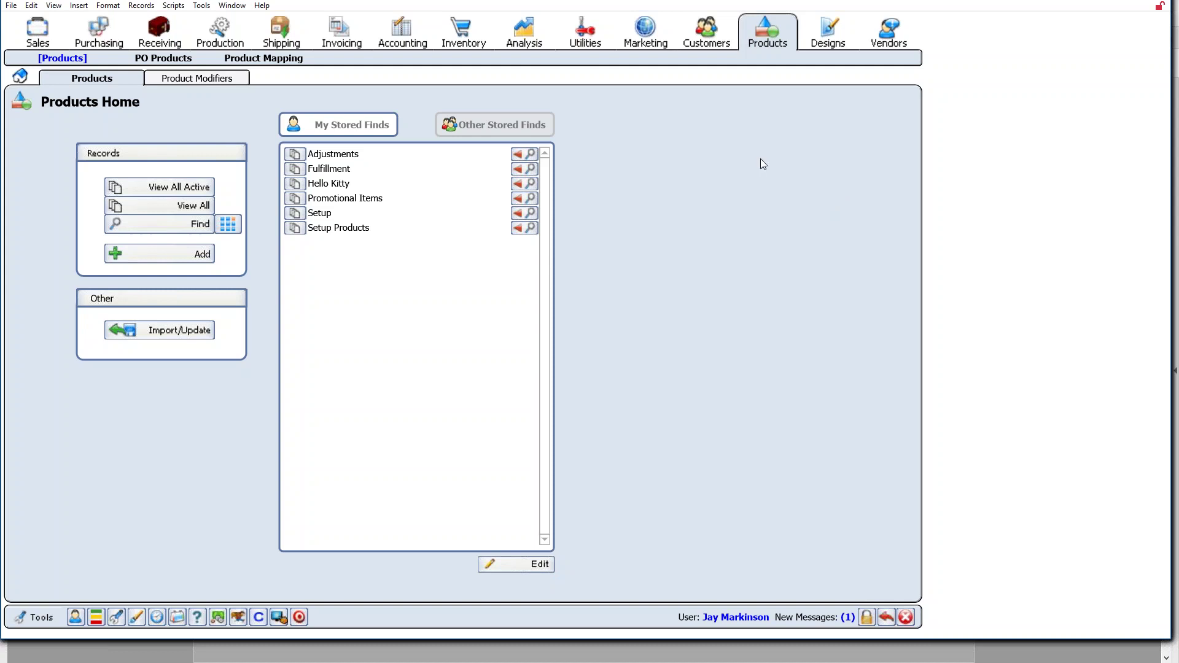
left_click(831, 41)
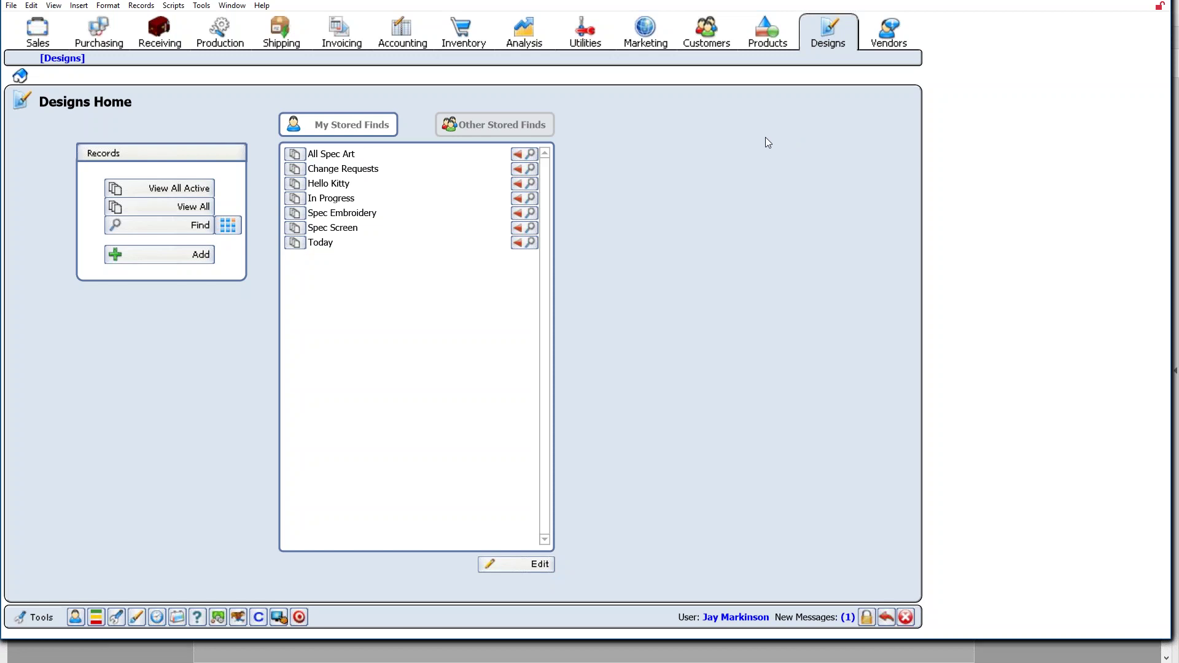
List all active designs and browse them as thumbnails
left_click(171, 188)
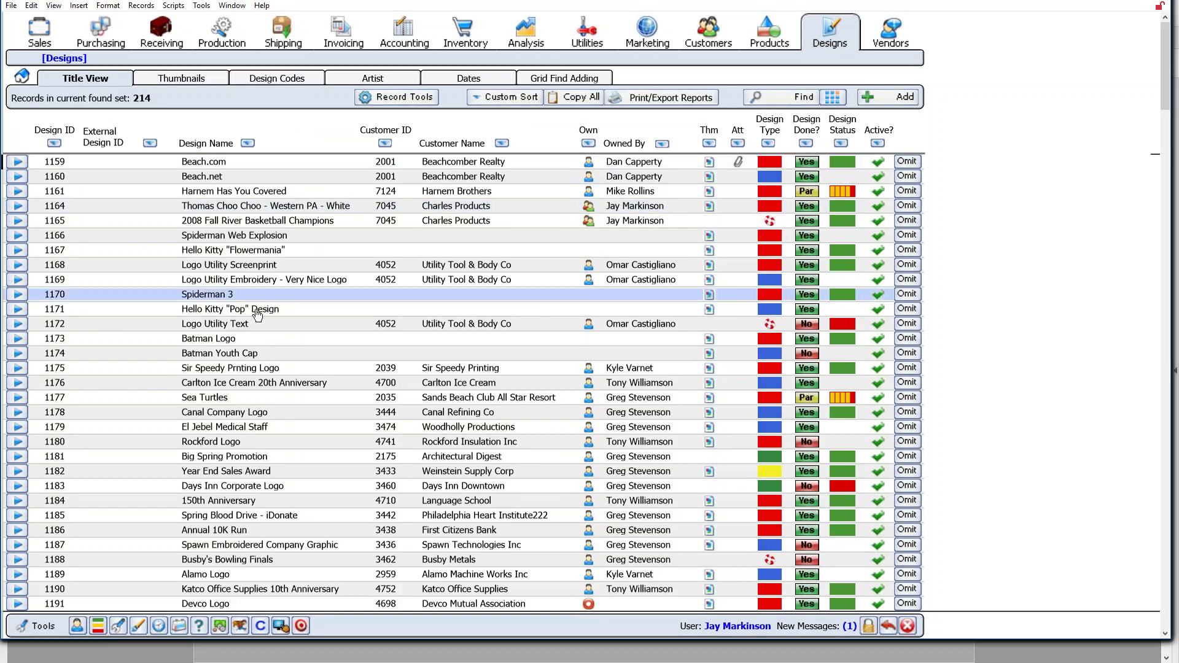
left_click(201, 77)
scroll(816, 240, "down", 5)
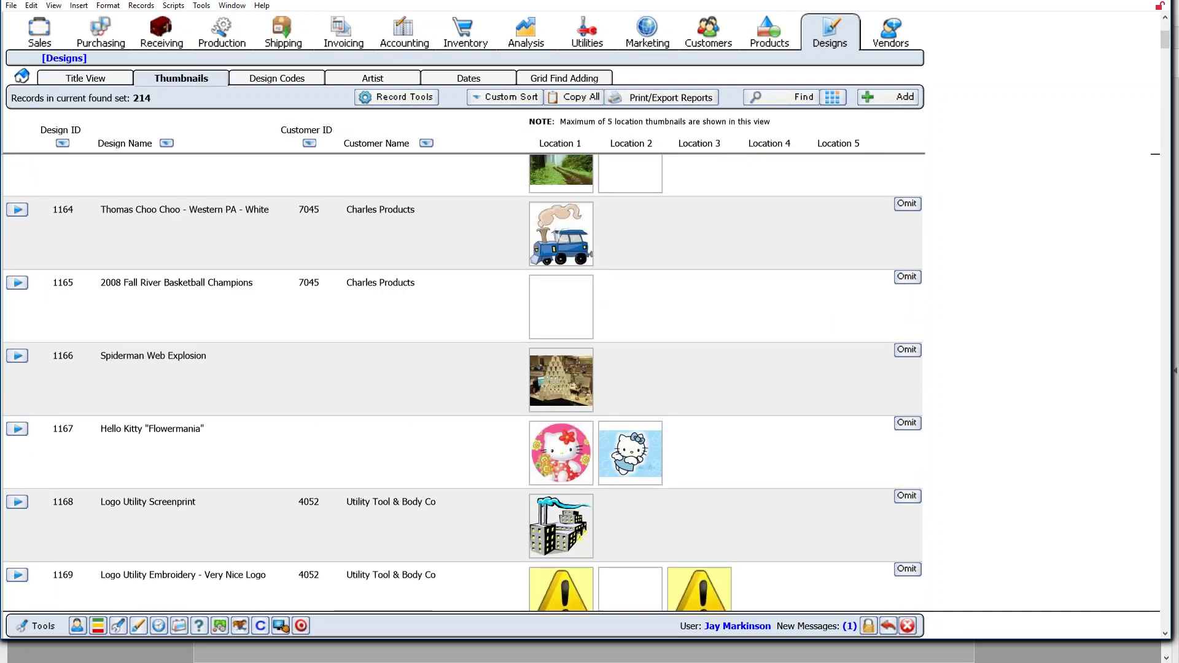
scroll(814, 247, "down", 5)
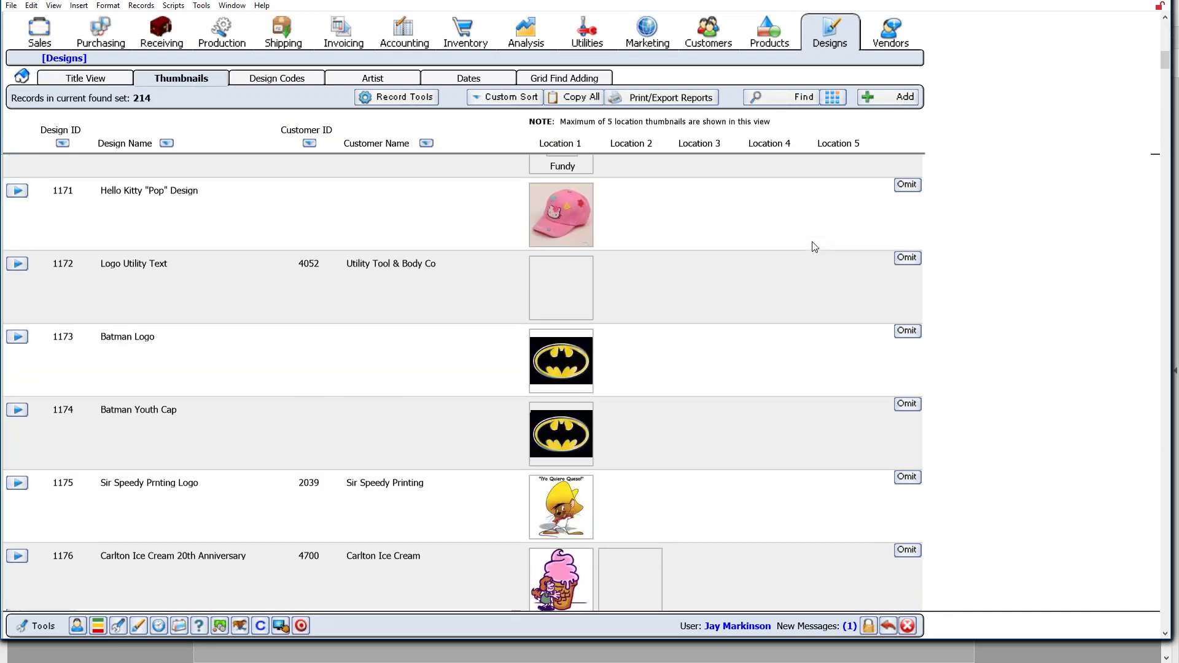
scroll(813, 246, "down", 6)
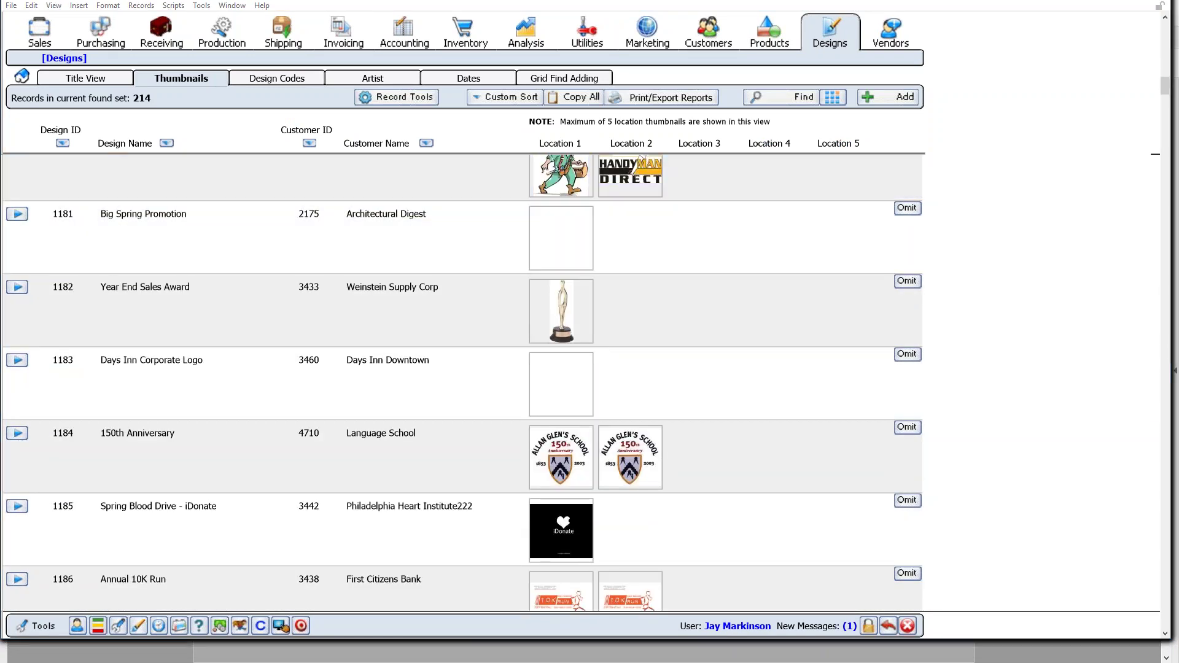
Switch to the presentation in Adobe Acrobat Reader and advance to page 11, "60 Days After Implementing OnSite"
key("alt+Tab")
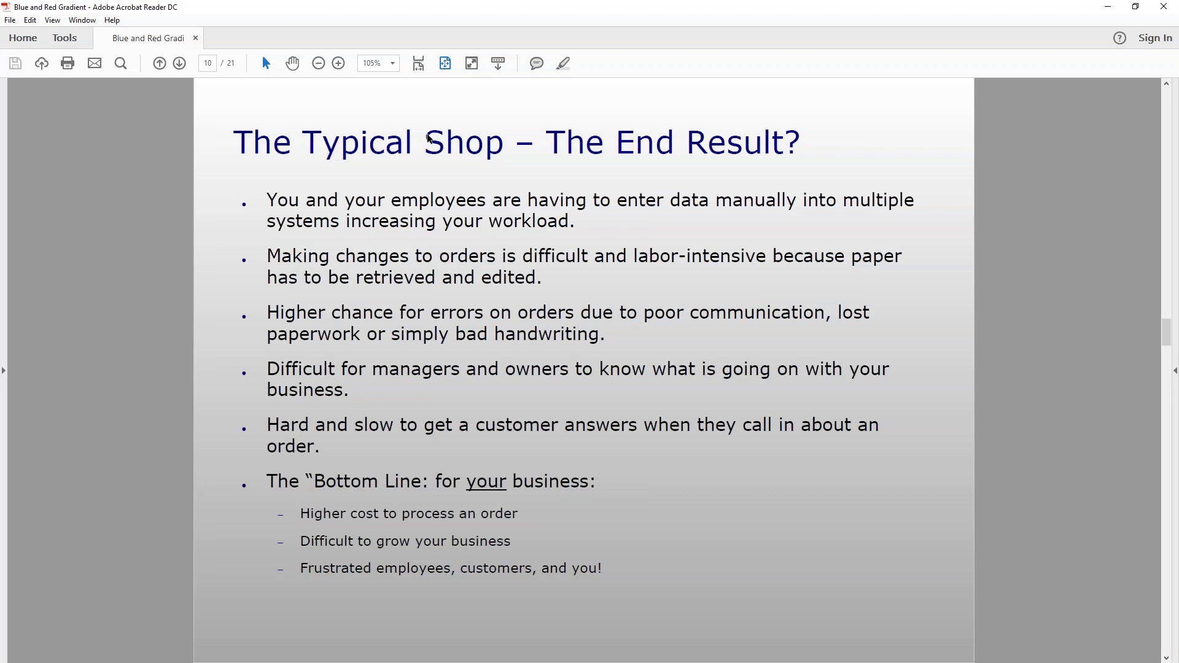
left_click(182, 62)
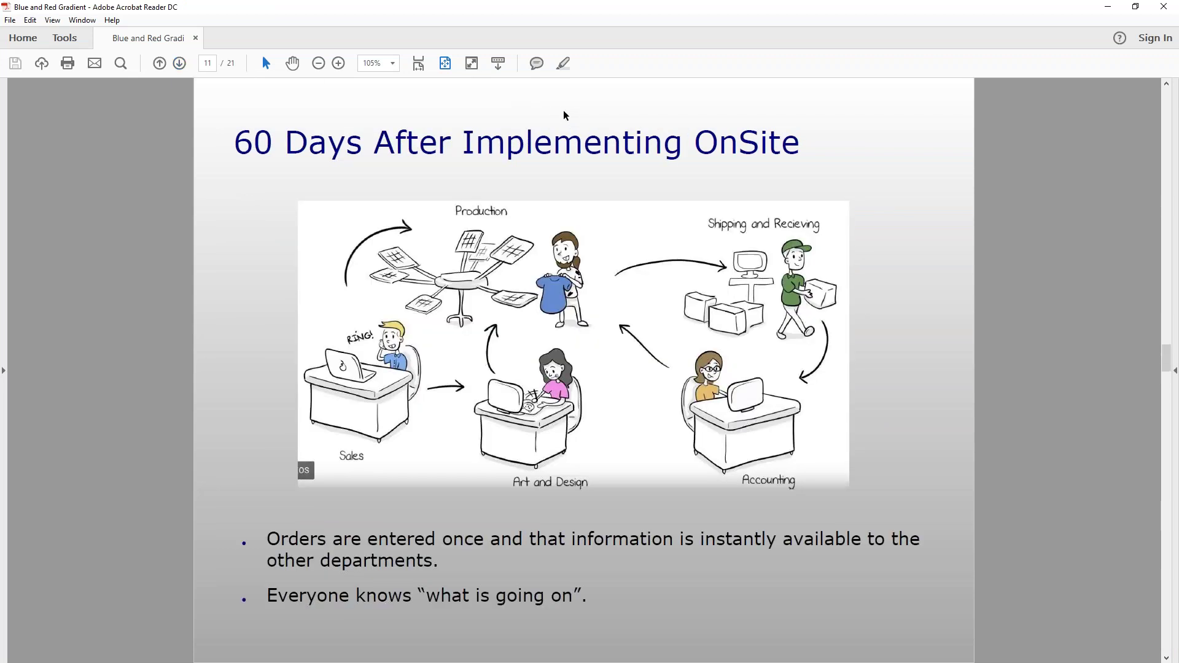
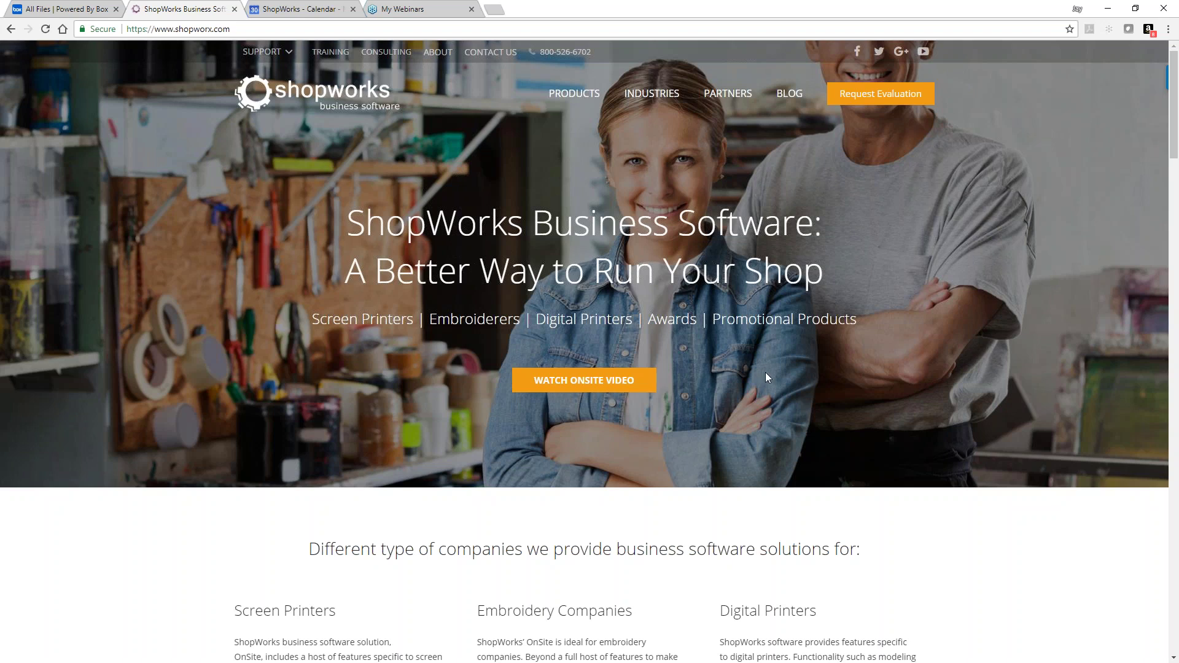
Review the types of companies served on the ShopWorks website's home page and return to its beginning
scroll(766, 372, "down", 7)
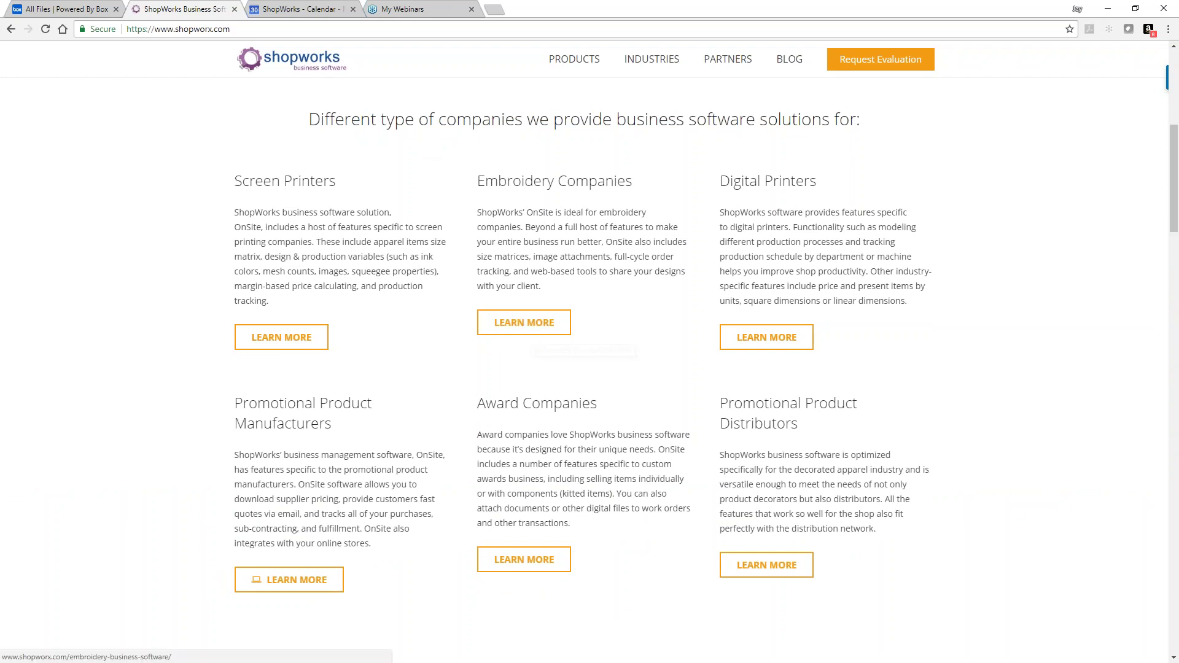
scroll(398, 183, "up", 7)
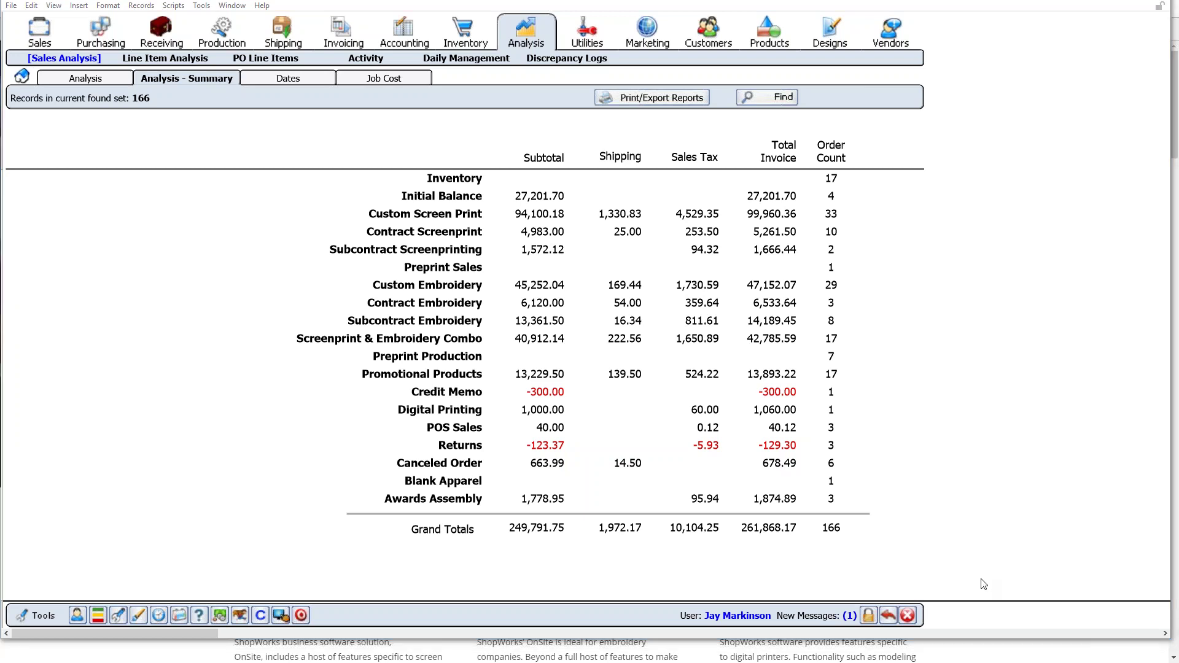
List all orders in progress and view the line items of Gracie Barra Academy's subcontract embroidery order for company caps
left_click(36, 34)
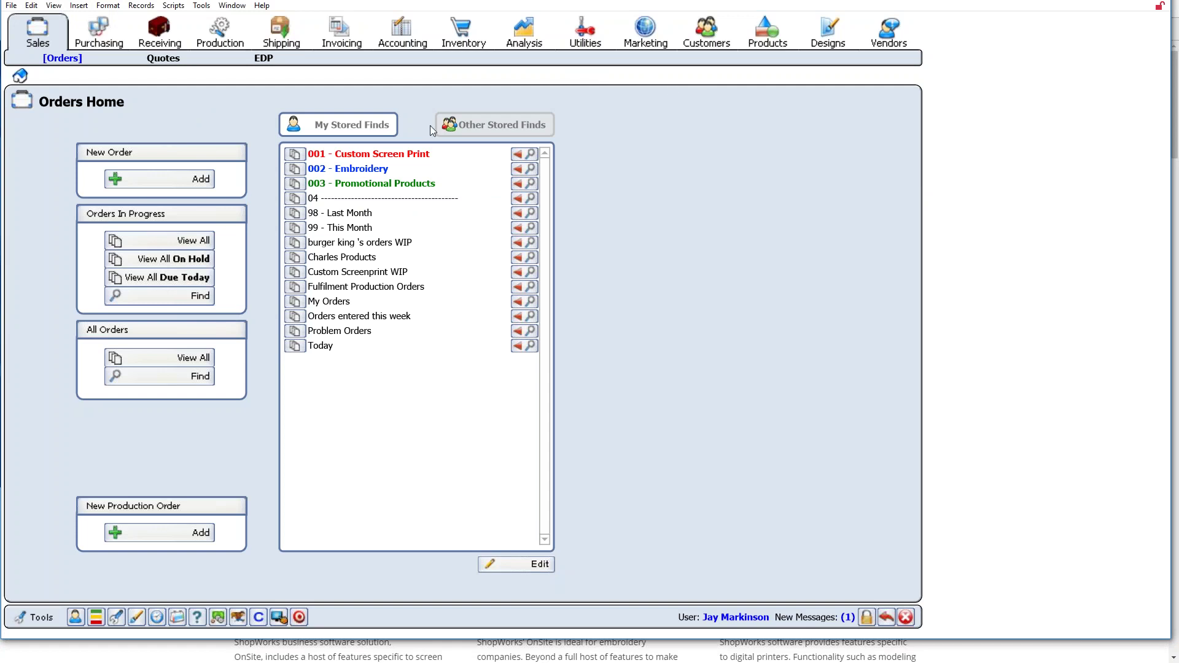
left_click(175, 247)
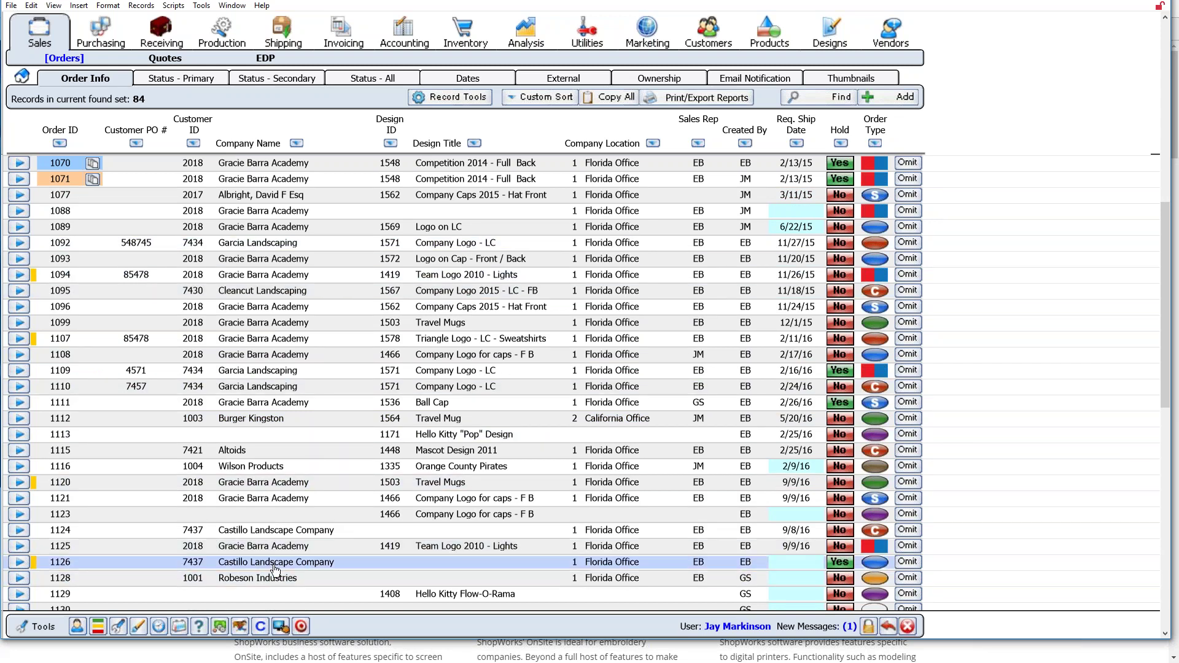
left_click(270, 501)
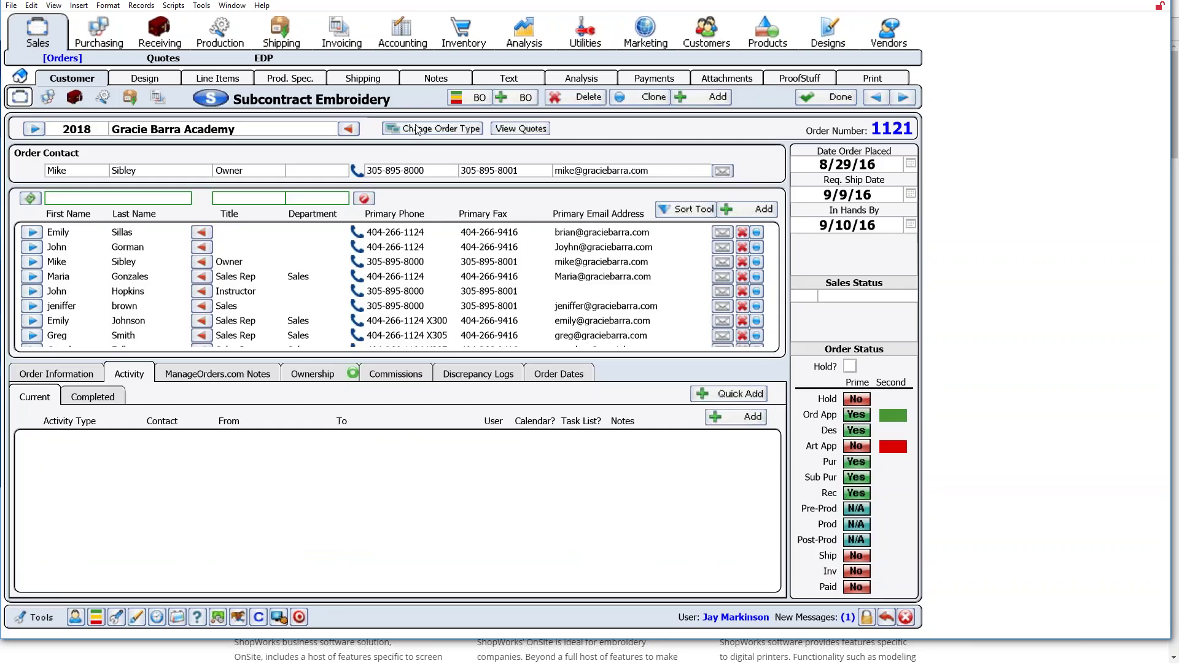
left_click(234, 75)
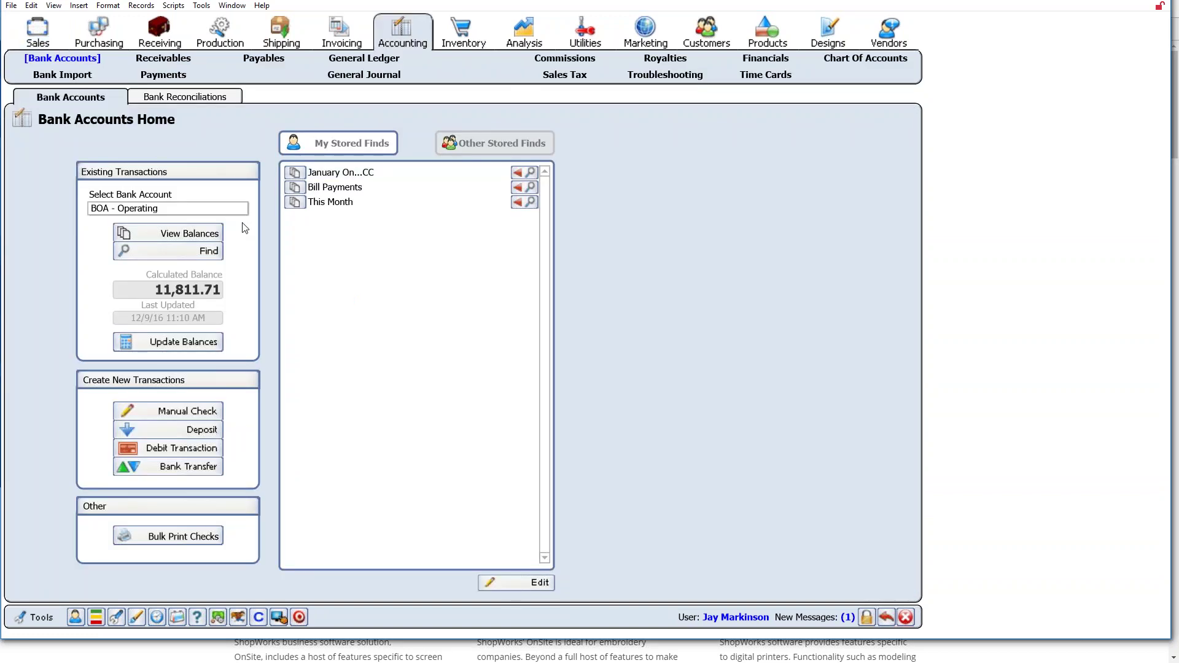
View the BOA - Operating account's transactions and open the Panther Management bill payment for December 2016 rent
left_click(177, 233)
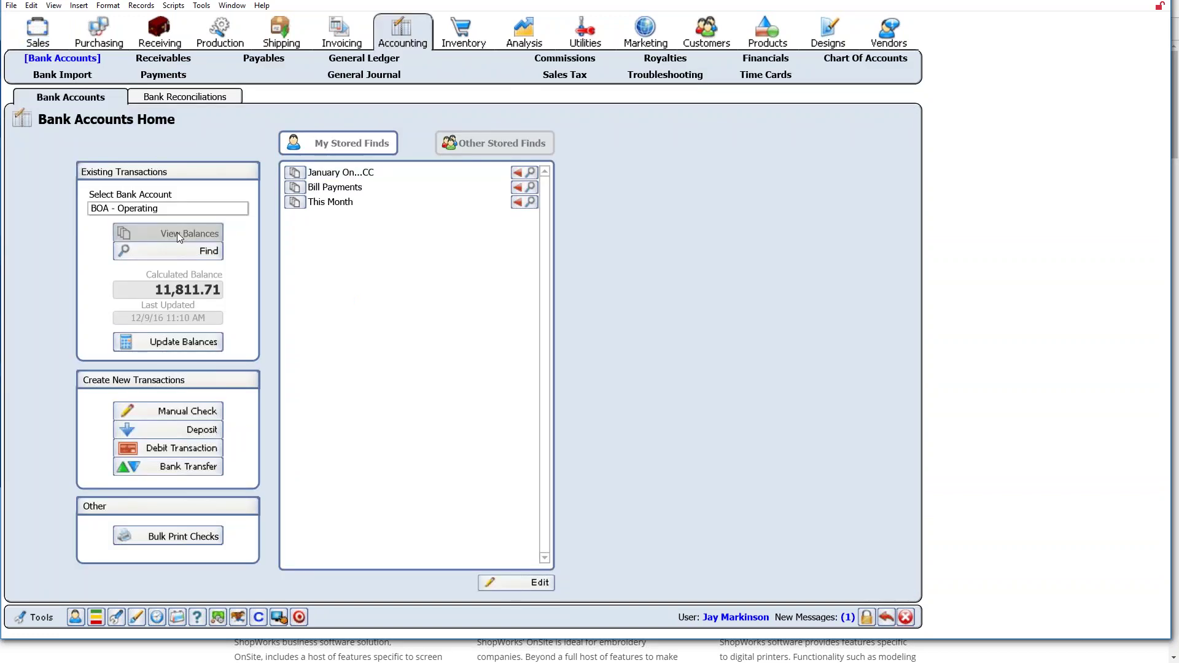
scroll(957, 340, "up", 5)
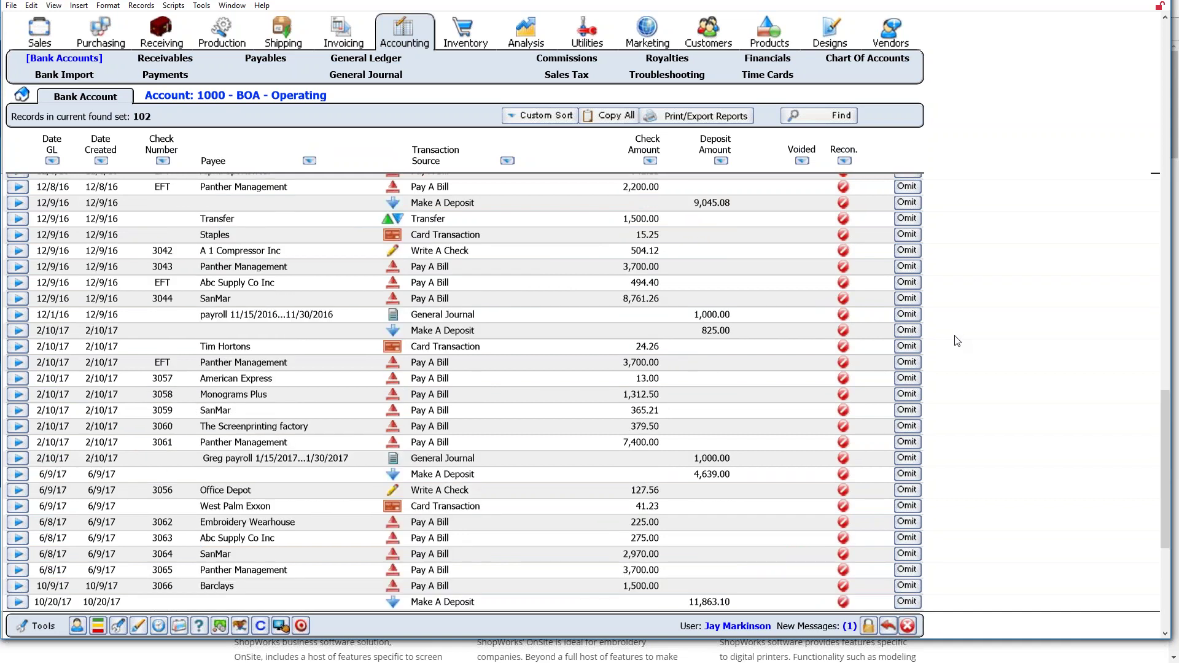
scroll(957, 340, "up", 2)
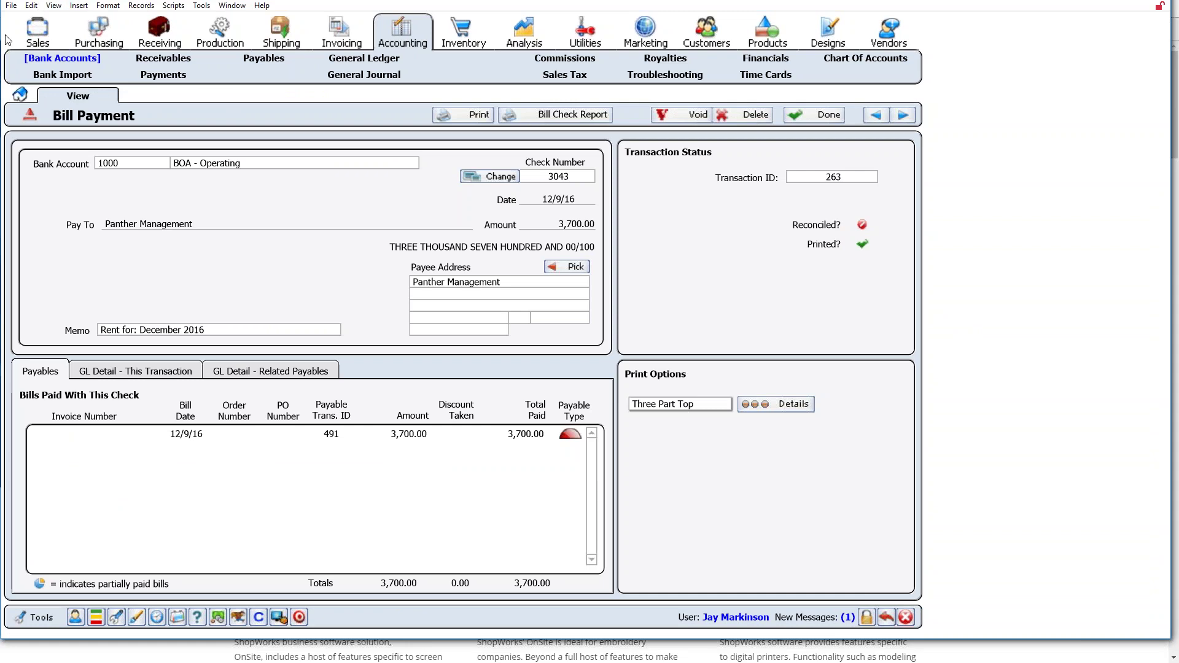
Switch between the open order in Sales, the bill payment in Accounting and the thumbnail list in Designs
left_click(37, 34)
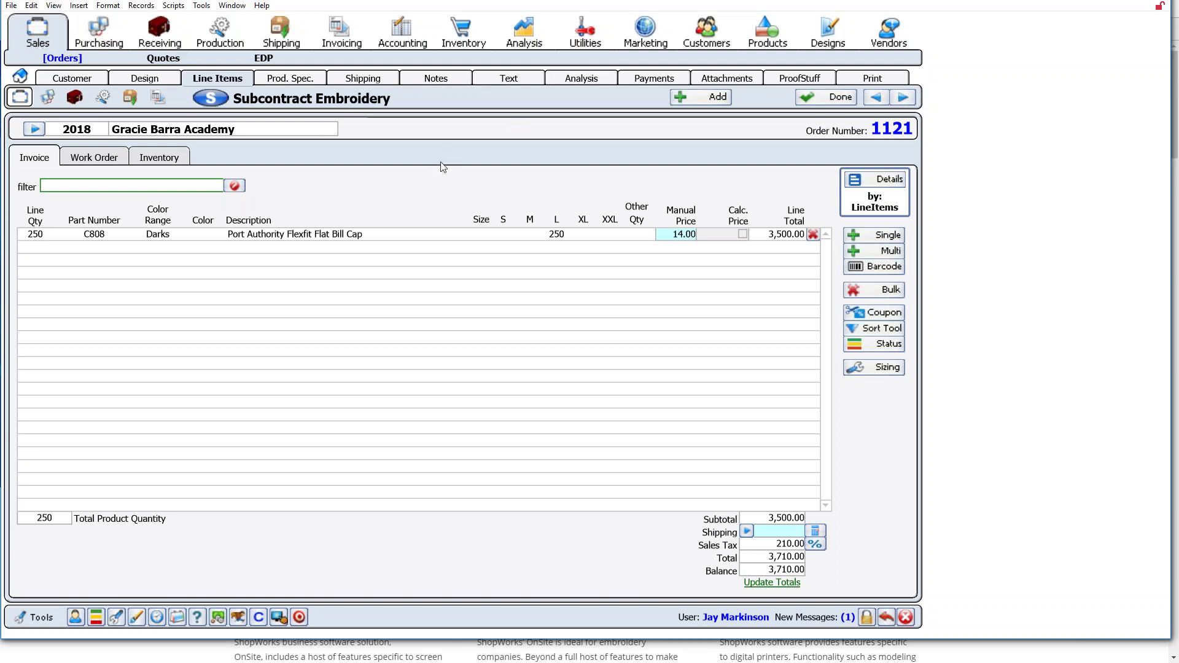
left_click(400, 37)
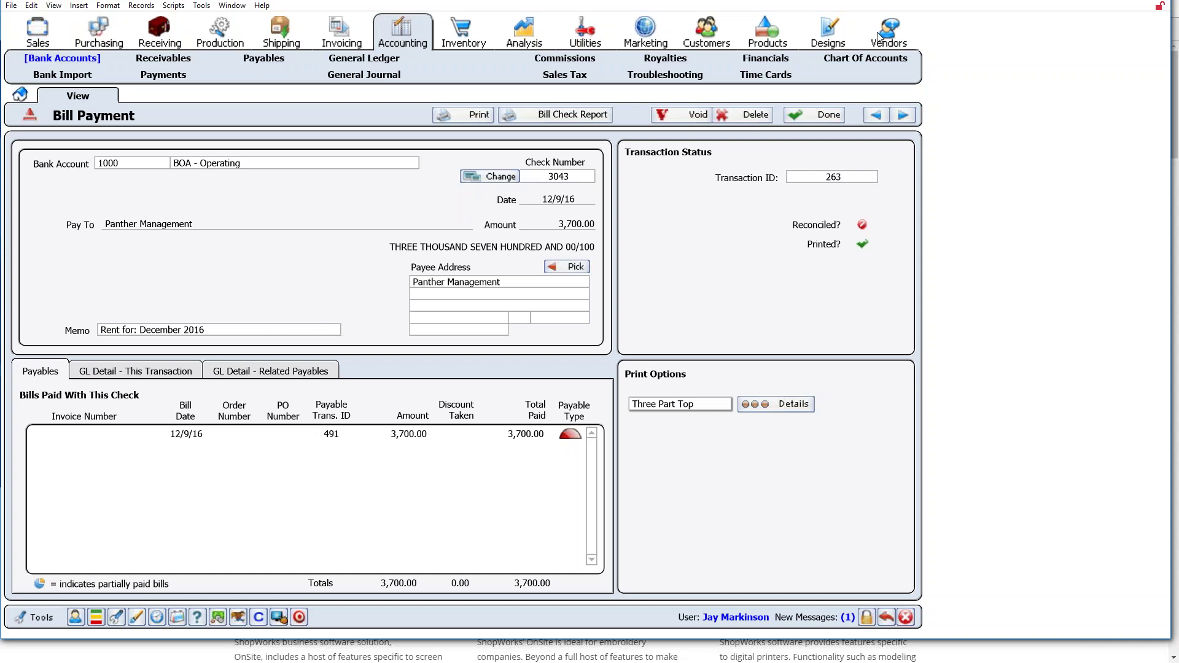
left_click(842, 38)
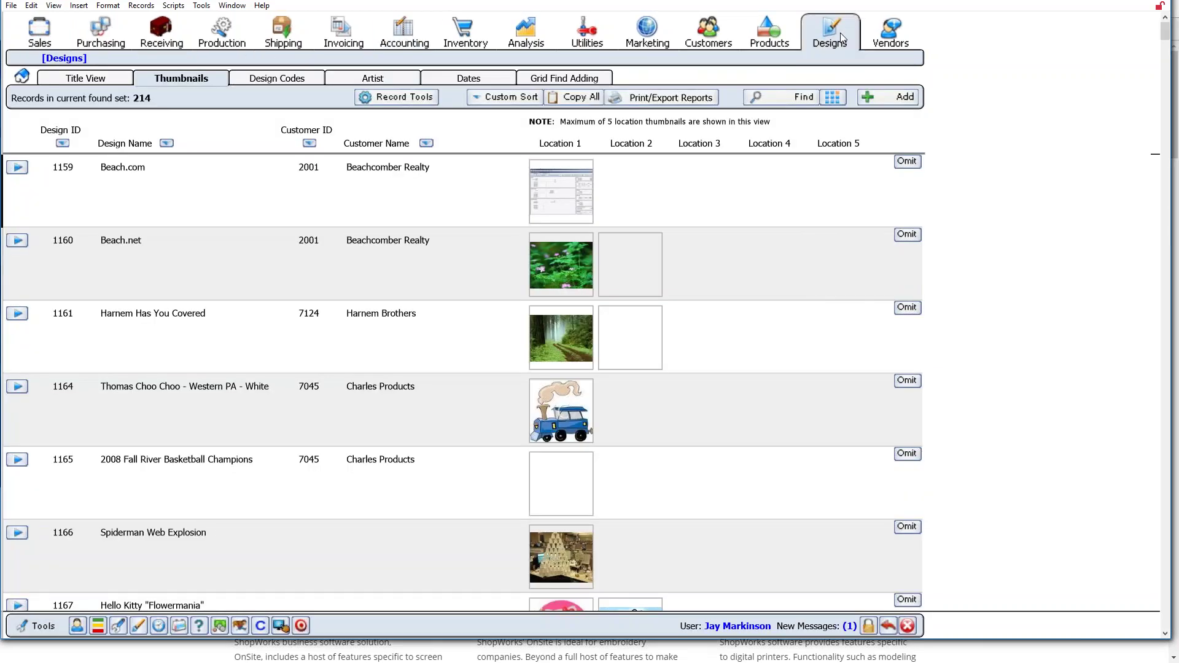